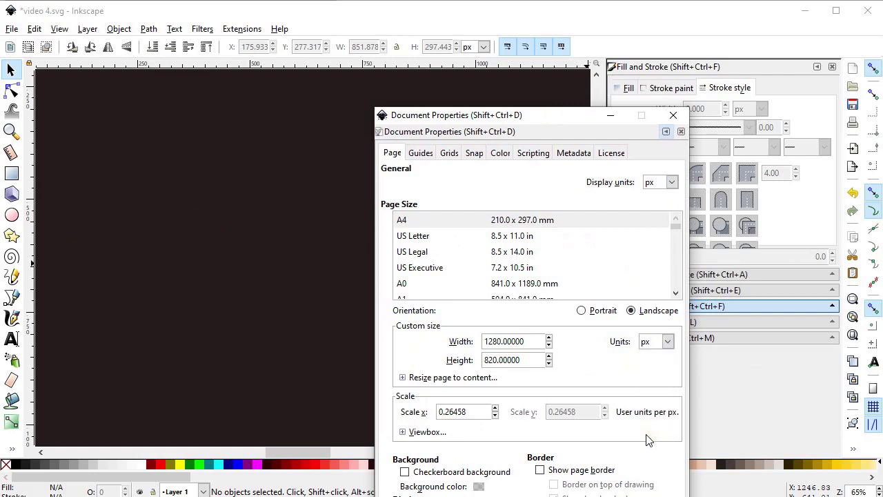
Check the custom page width and height in the document properties, close them, and show the whole page.
{"action": "triple_click", "coordinate": [527, 345]}
{"action": "type", "text": "12"}
{"action": "key", "text": "shift+Left"}
{"action": "key", "text": "shift+Left"}
{"action": "key", "text": "shift+Left"}
{"action": "key", "text": "shift+Left"}
{"action": "key", "text": "shift+Left"}
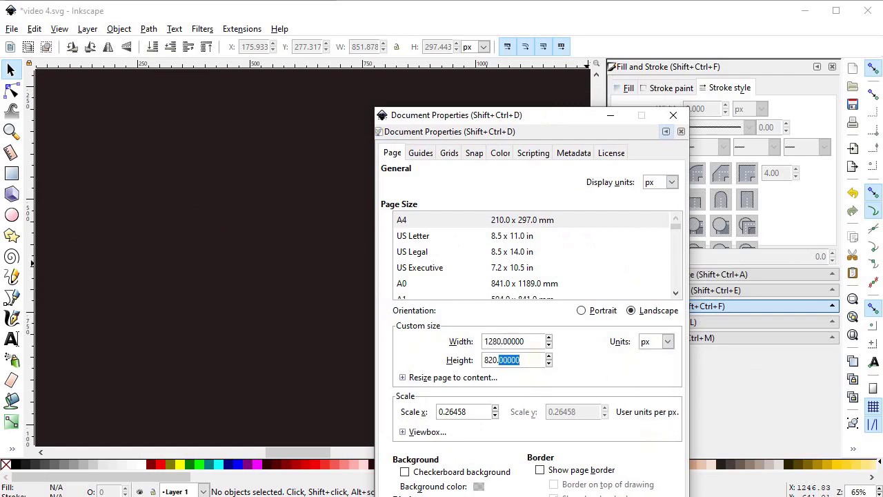
{"action": "left_click", "coordinate": [674, 114]}
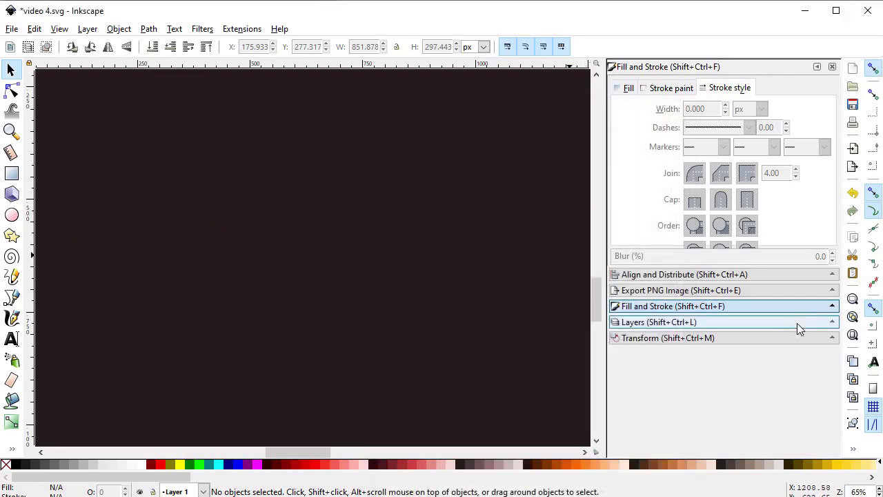
{"action": "key", "text": "5"}
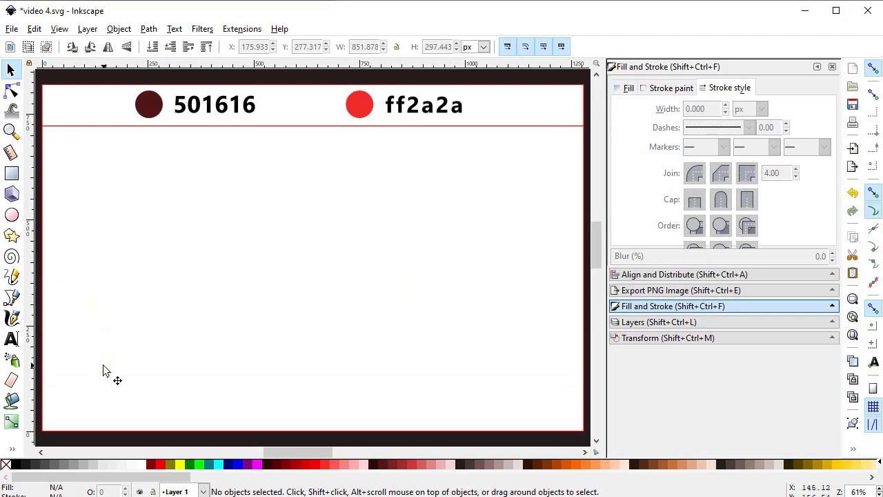
Draw a horizontal line about 567 px long across the upper page area and set its stroke width to 3 px.
{"action": "left_click", "coordinate": [12, 297]}
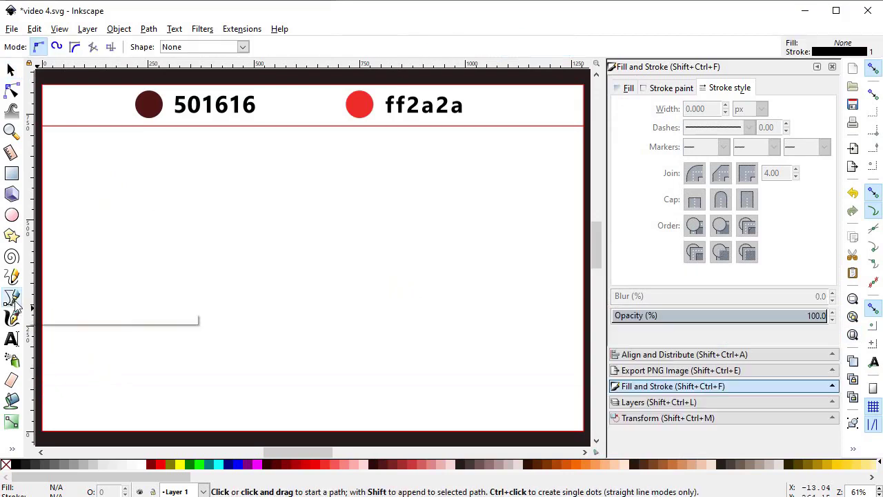
{"action": "left_click", "coordinate": [165, 186]}
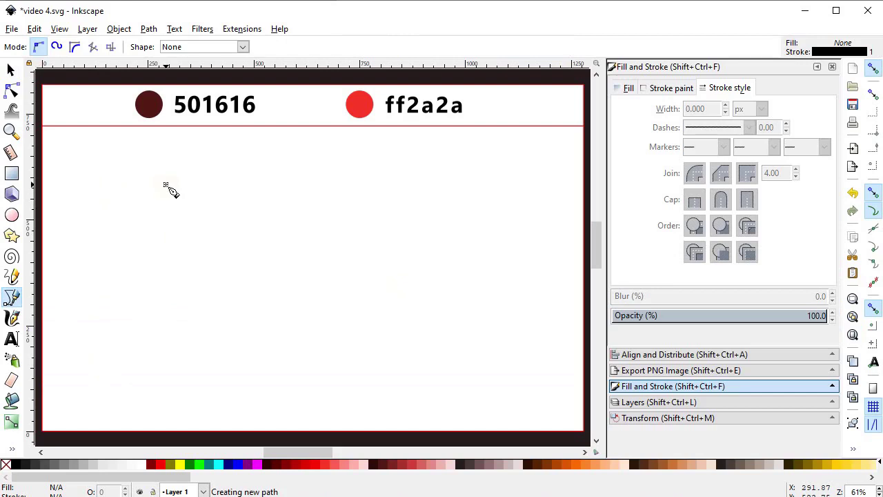
{"action": "left_click", "coordinate": [406, 185]}
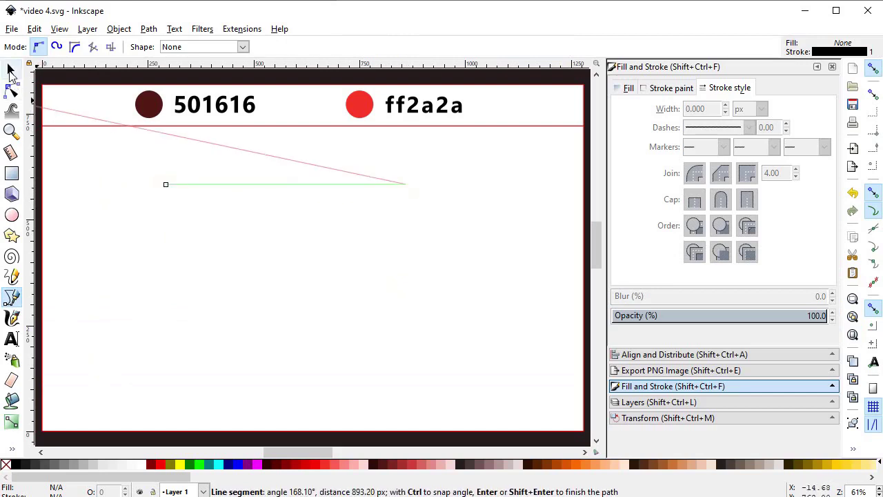
{"action": "left_click", "coordinate": [11, 69]}
{"action": "left_click", "coordinate": [238, 209]}
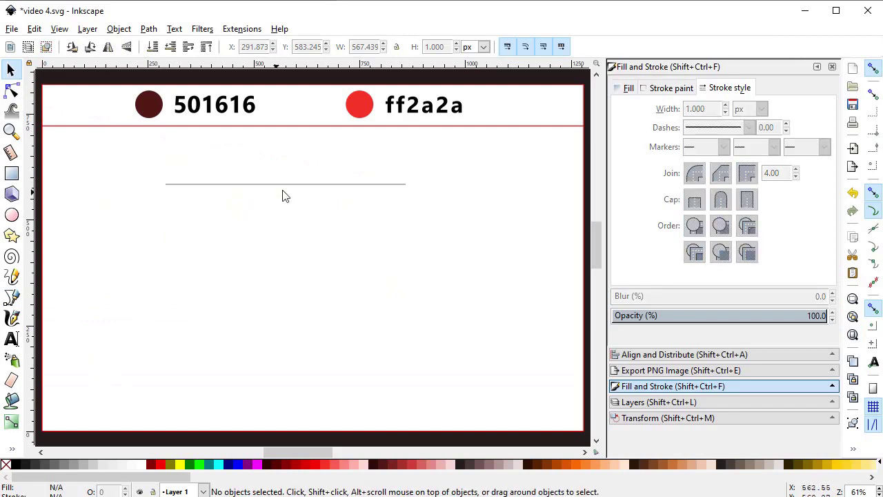
{"action": "left_click", "coordinate": [304, 185]}
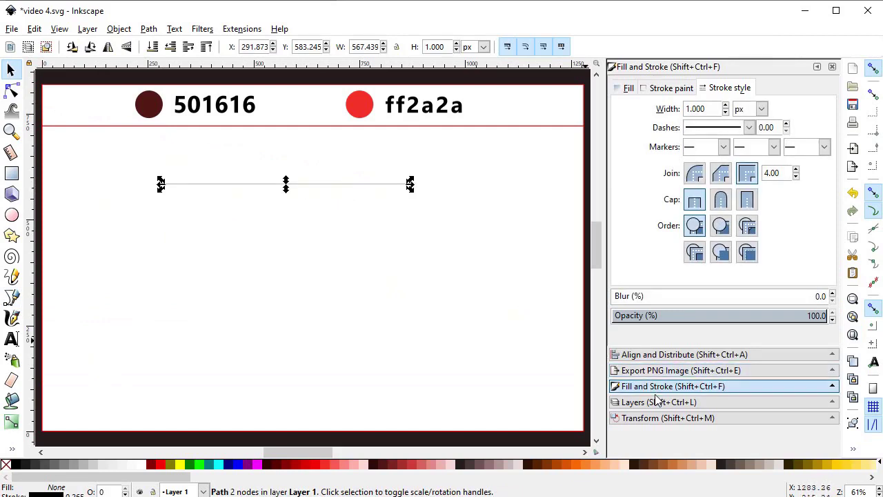
{"action": "triple_click", "coordinate": [711, 109]}
{"action": "type", "text": "3"}
{"action": "key", "text": "Return"}
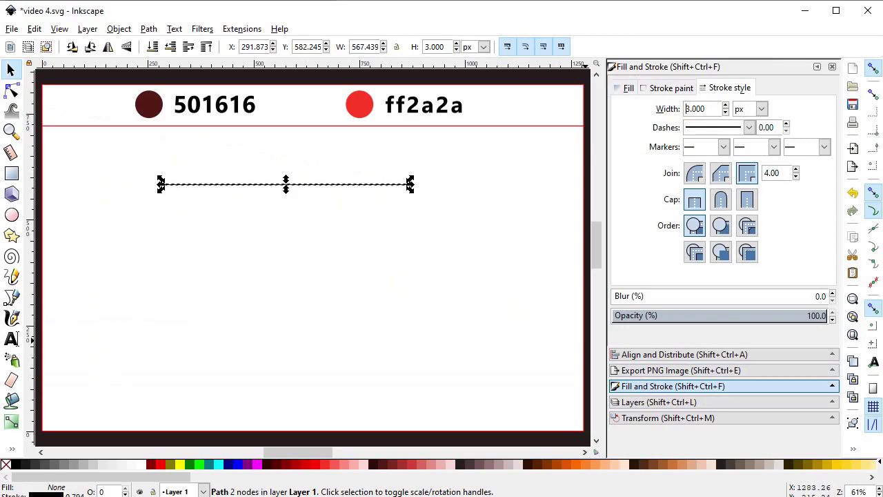
Shift the horizontal line slightly up and to the right and set its length to 600 px.
{"action": "left_click_drag", "start_coordinate": [349, 183], "coordinate": [374, 178]}
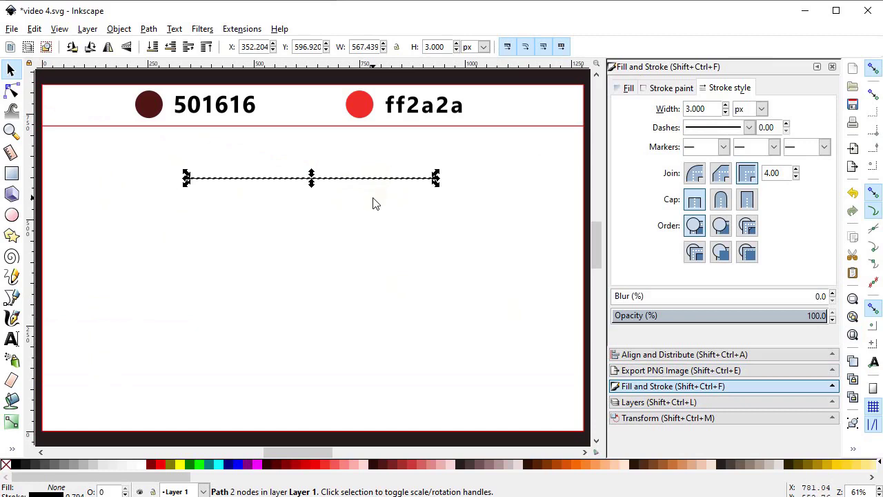
{"action": "triple_click", "coordinate": [372, 47]}
{"action": "type", "text": "600"}
{"action": "key", "text": "Return"}
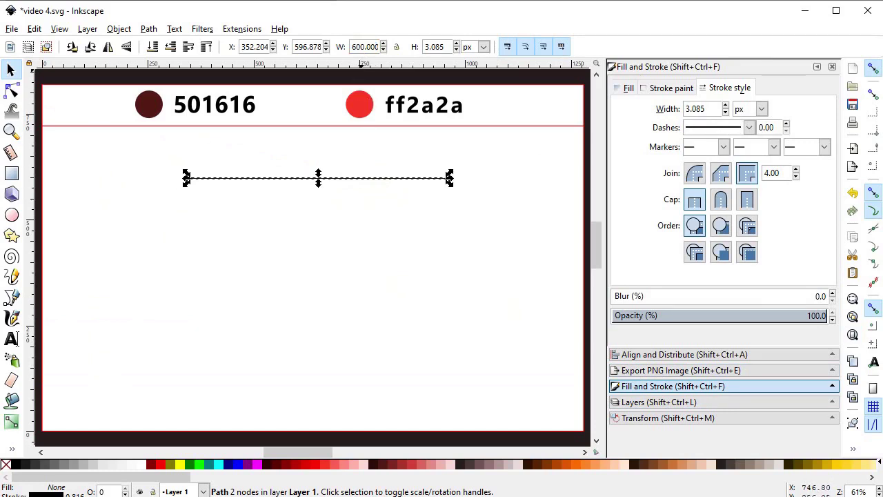
Draw a vertical line about 78 px tall below the horizontal line and set its stroke width to 3 px.
{"action": "left_click", "coordinate": [12, 298]}
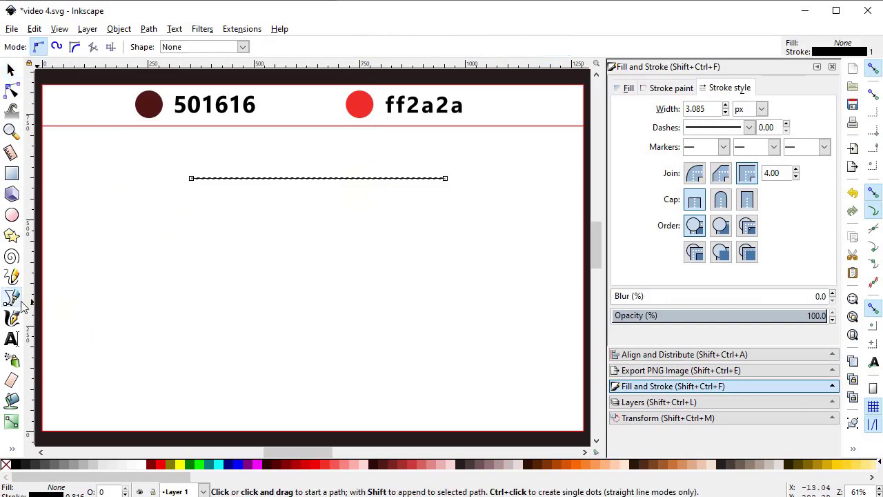
{"action": "left_click", "coordinate": [406, 213]}
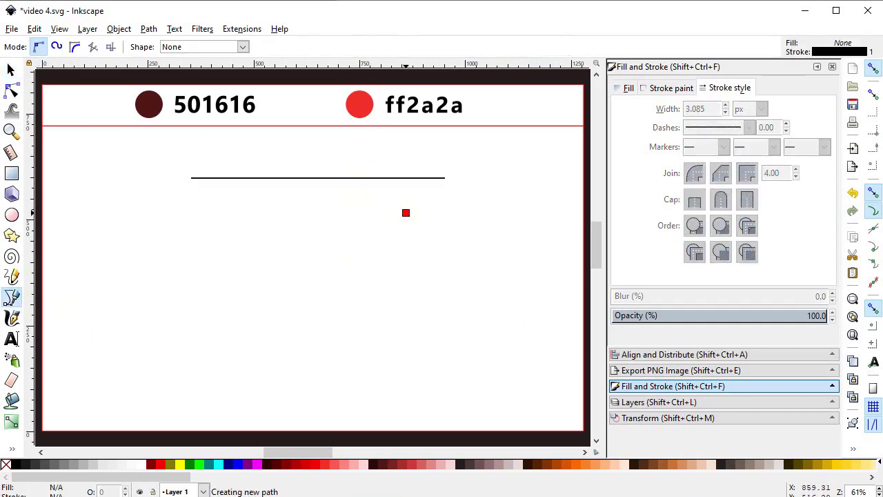
{"action": "left_click", "coordinate": [406, 245]}
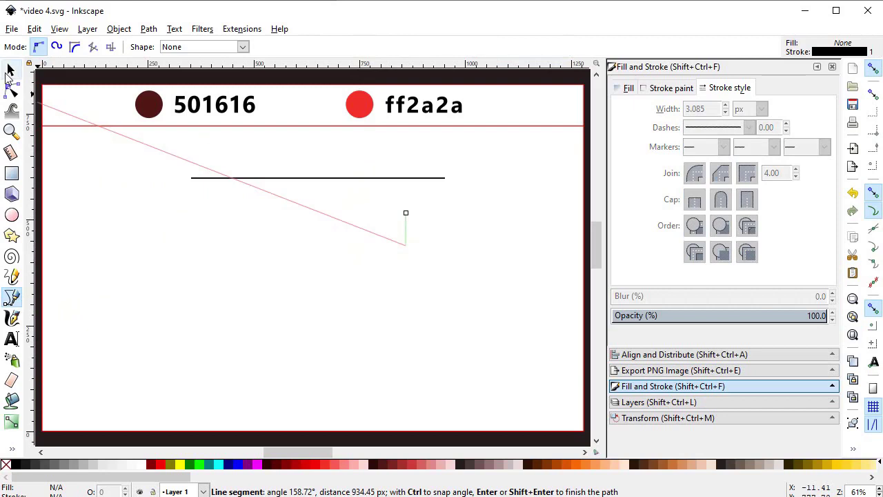
{"action": "left_click", "coordinate": [9, 70]}
{"action": "left_click", "coordinate": [453, 250]}
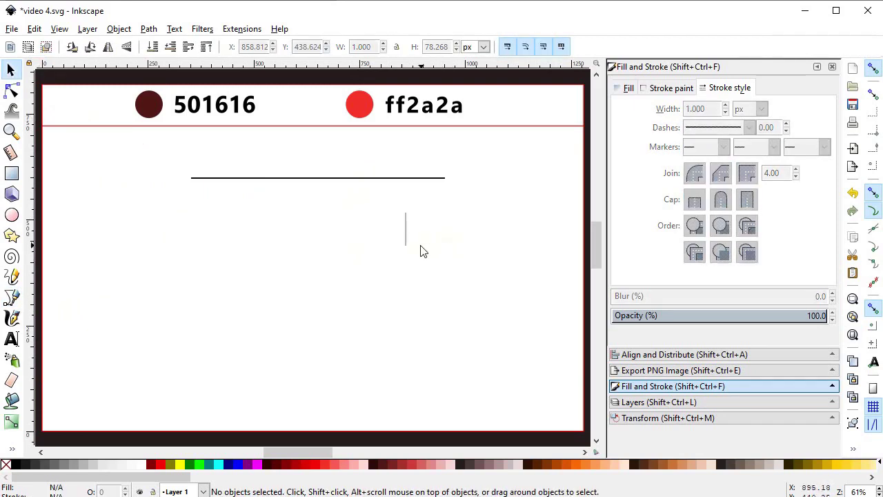
{"action": "left_click", "coordinate": [406, 238]}
{"action": "left_click_drag", "start_coordinate": [716, 105], "coordinate": [652, 104]}
{"action": "type", "text": "3"}
{"action": "key", "text": "Return"}
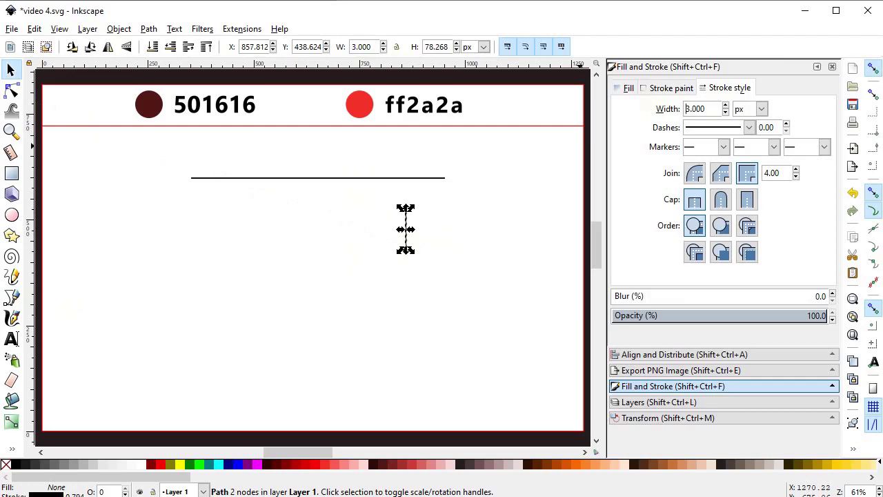
Set the vertical line's height to 70 px and deselect it.
{"action": "double_click", "coordinate": [438, 46]}
{"action": "type", "text": "70"}
{"action": "key", "text": "Return"}
{"action": "key", "text": "Escape"}
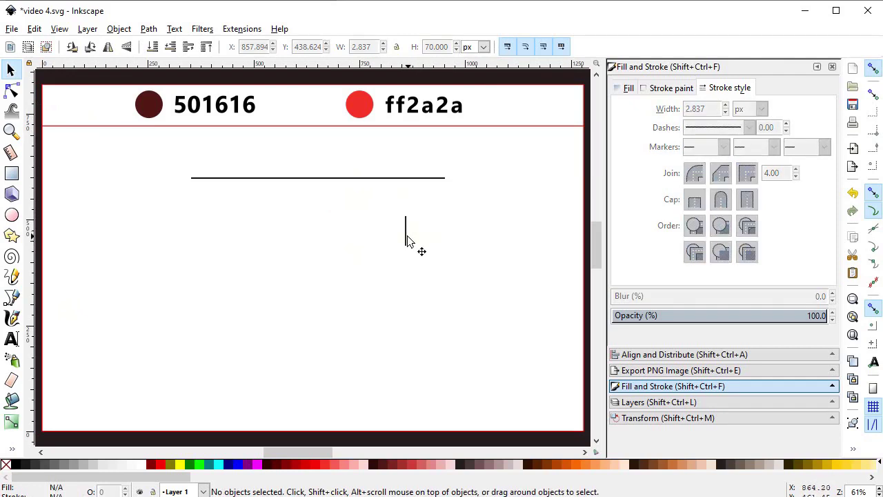
Enable snapping to cusp nodes and snap the vertical line's upper end to the horizontal line's right end.
{"action": "left_click_drag", "start_coordinate": [414, 241], "coordinate": [443, 220]}
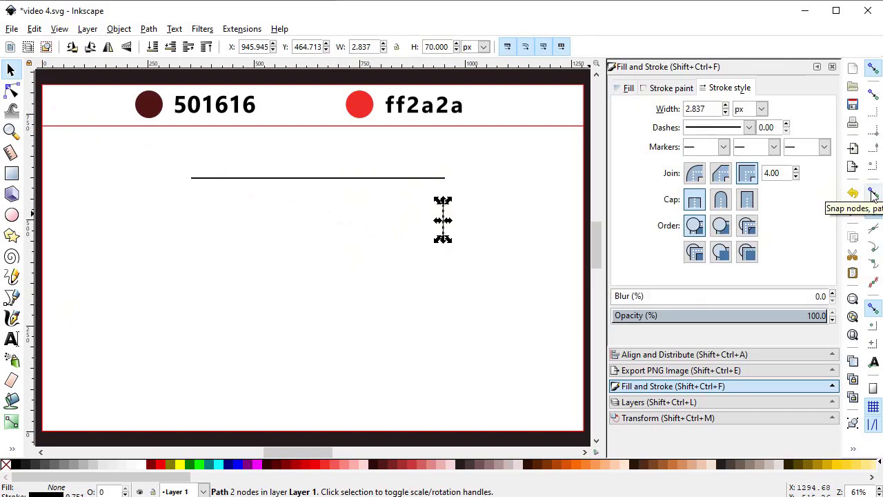
{"action": "left_click", "coordinate": [874, 247]}
{"action": "left_click", "coordinate": [483, 243]}
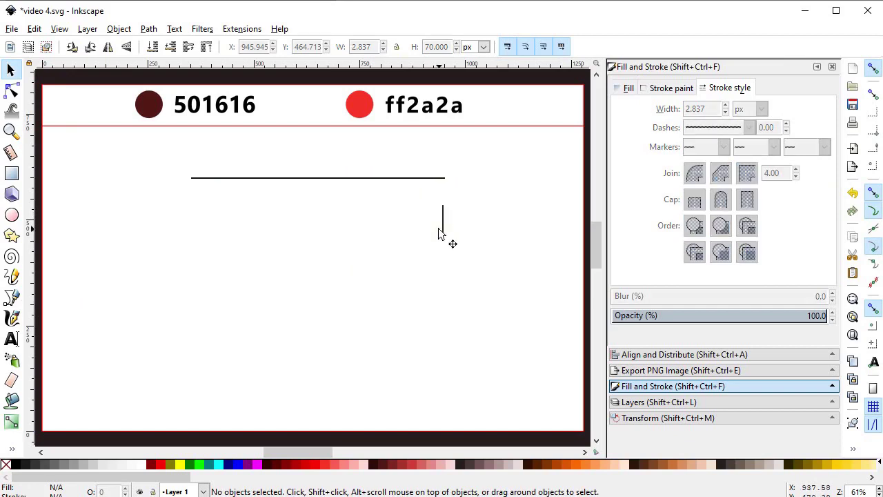
{"action": "left_click_drag", "start_coordinate": [444, 230], "coordinate": [445, 201]}
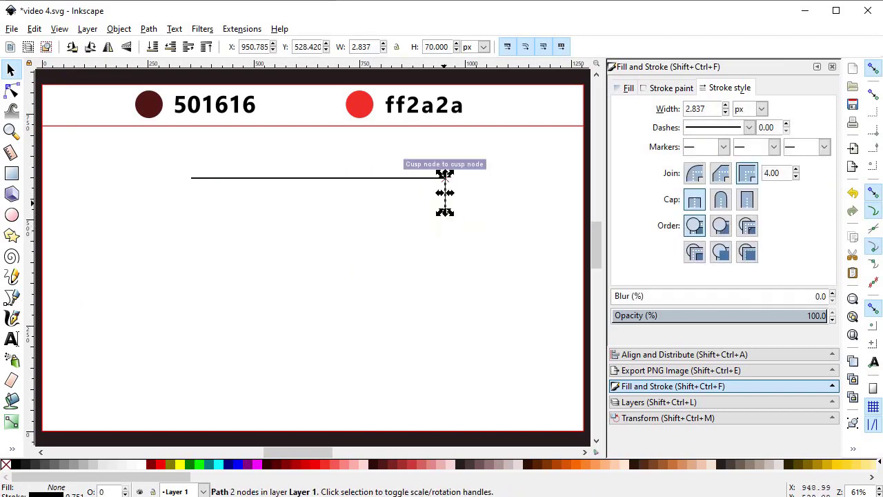
Duplicate the horizontal line and snap the copy's right end to the lower end of the vertical line.
{"action": "left_click", "coordinate": [341, 177]}
{"action": "right_click", "coordinate": [335, 180]}
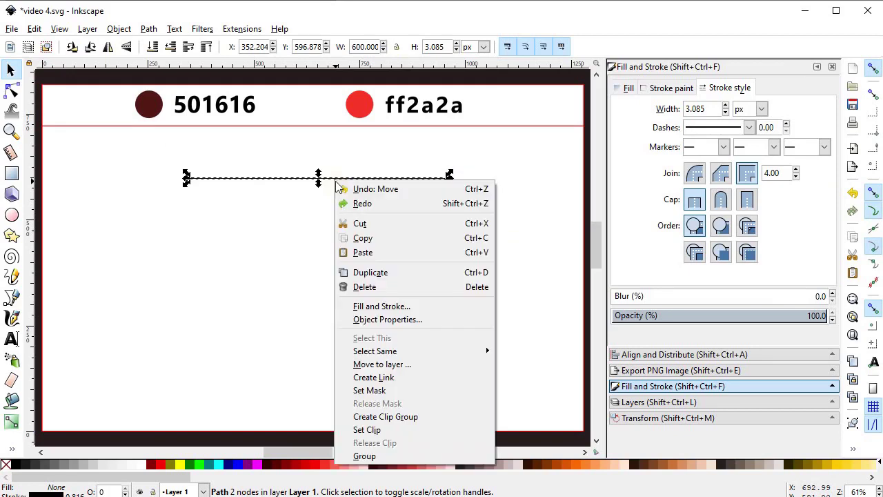
{"action": "left_click", "coordinate": [381, 271]}
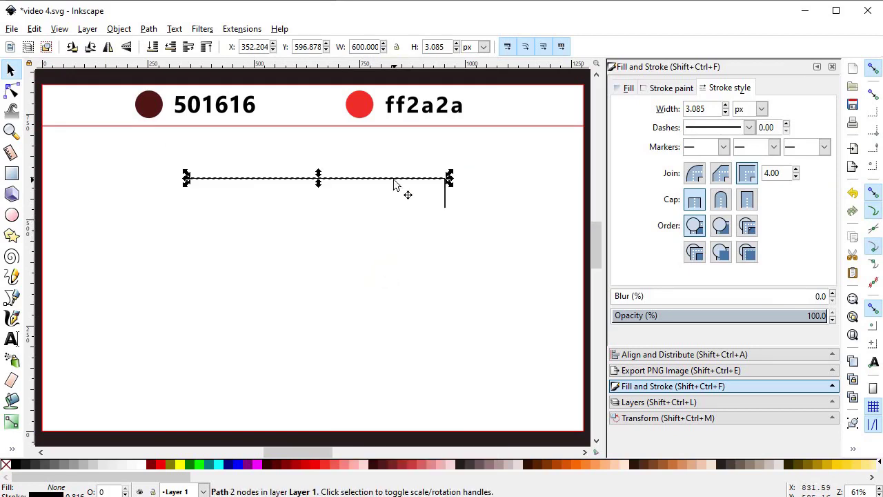
{"action": "left_click_drag", "start_coordinate": [393, 185], "coordinate": [395, 214]}
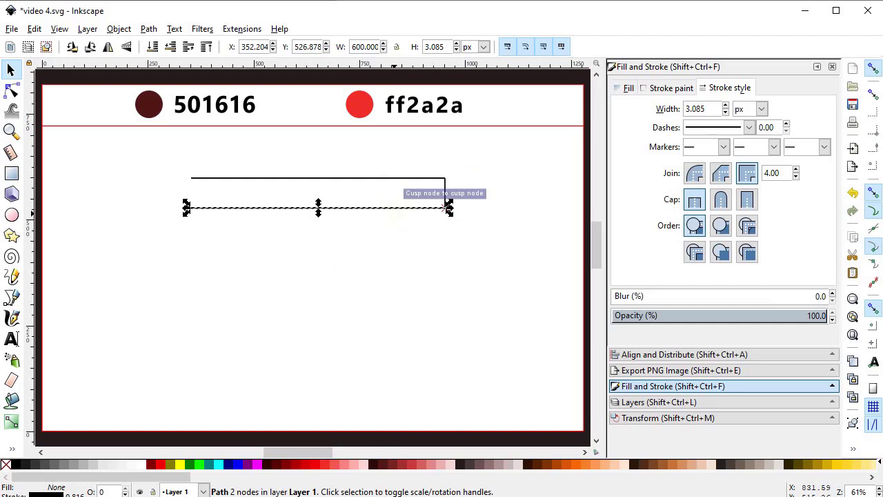
{"action": "left_click", "coordinate": [483, 193]}
Duplicate the vertical line and place the copy clear of the other lines, to their right.
{"action": "left_click", "coordinate": [445, 193]}
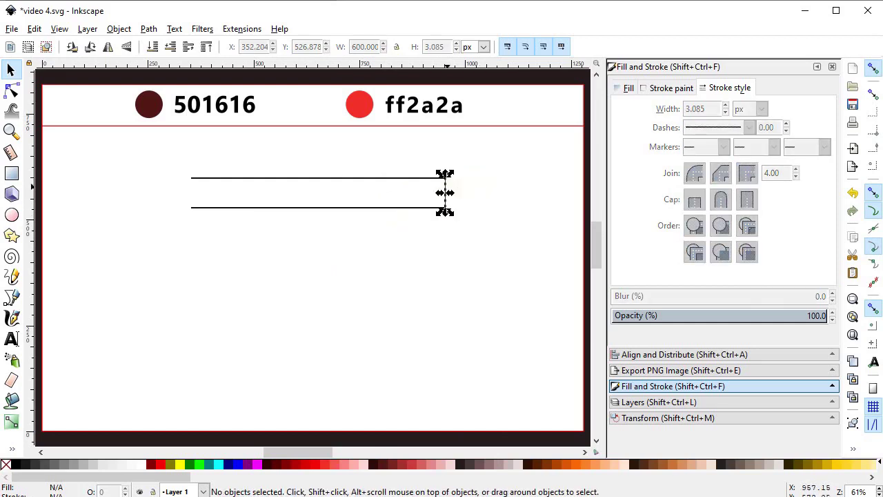
{"action": "right_click", "coordinate": [445, 188]}
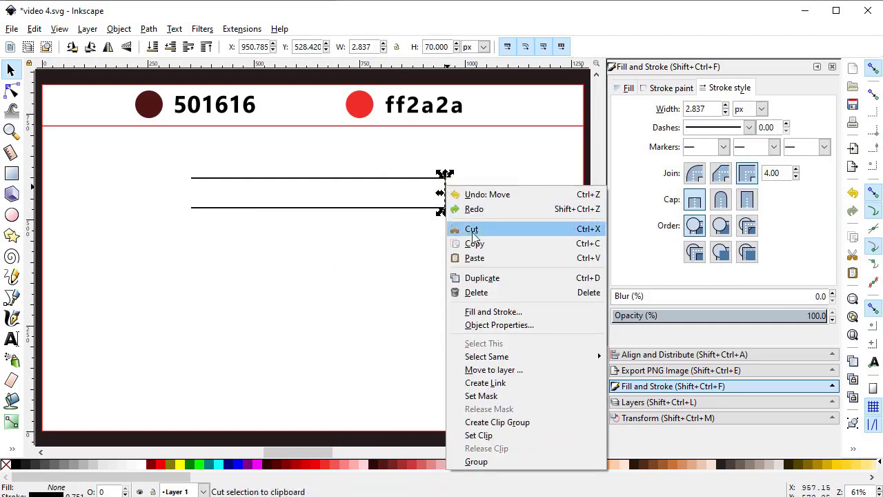
{"action": "left_click", "coordinate": [485, 278]}
{"action": "left_click_drag", "start_coordinate": [445, 190], "coordinate": [499, 201]}
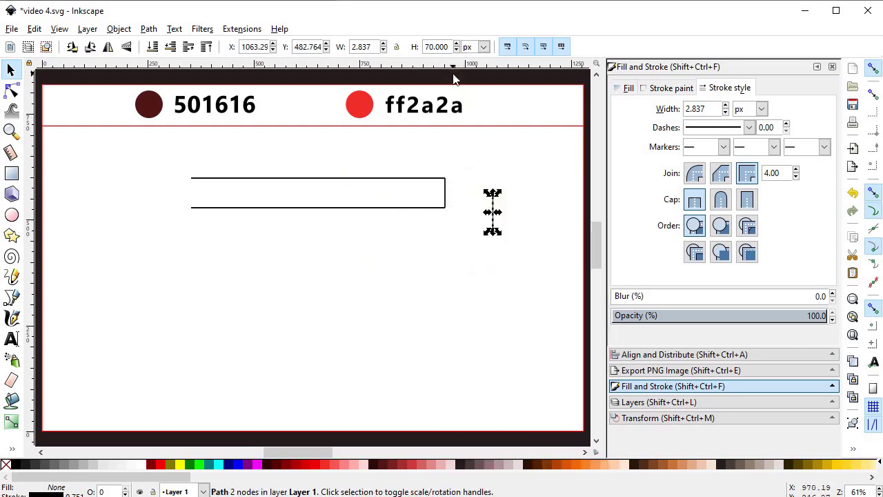
Set the vertical copy's height to 35 px and snap its upper end to the lower horizontal line's right end.
{"action": "type", "text": "3"}
{"action": "key", "text": "Return"}
{"action": "left_click", "coordinate": [517, 227]}
{"action": "left_click_drag", "start_coordinate": [493, 219], "coordinate": [442, 220]}
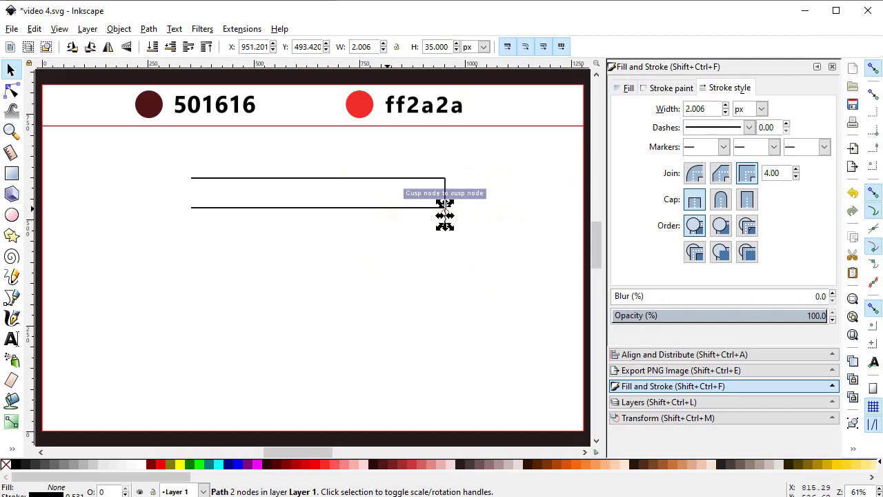
Duplicate the lower horizontal line, align the copy with the short vertical line's lower end, and delete both vertical lines.
{"action": "left_click", "coordinate": [434, 207]}
{"action": "right_click", "coordinate": [385, 207]}
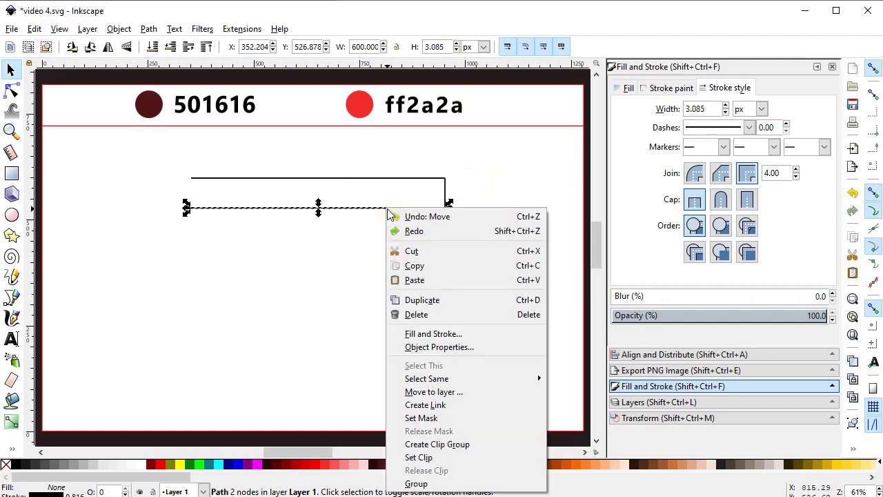
{"action": "left_click", "coordinate": [439, 301]}
{"action": "left_click_drag", "start_coordinate": [404, 208], "coordinate": [402, 222]}
{"action": "left_click_drag", "start_coordinate": [478, 169], "coordinate": [433, 248]}
{"action": "key", "text": "Delete"}
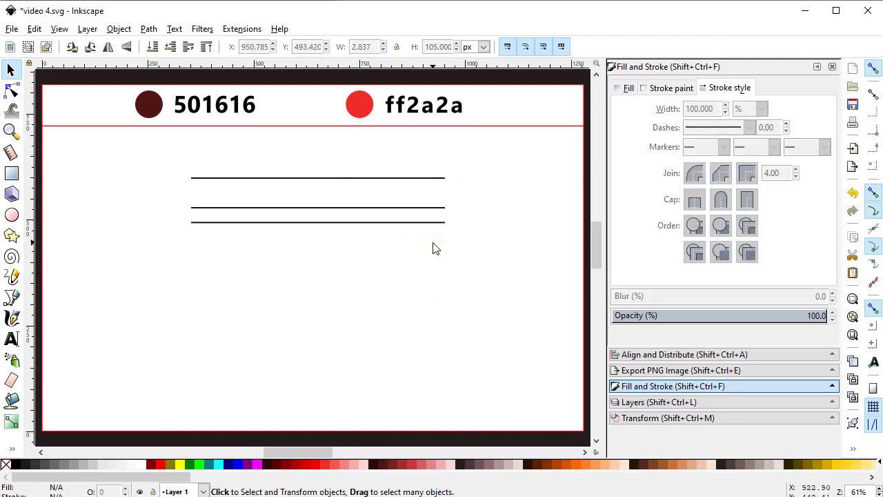
Combine the three horizontal lines into a single path and move it up the page.
{"action": "mouse_move", "coordinate": [494, 152]}
{"action": "left_mouse_down"}
{"action": "mouse_move", "coordinate": [274, 244]}
{"action": "mouse_move", "coordinate": [171, 257]}
{"action": "left_mouse_up"}
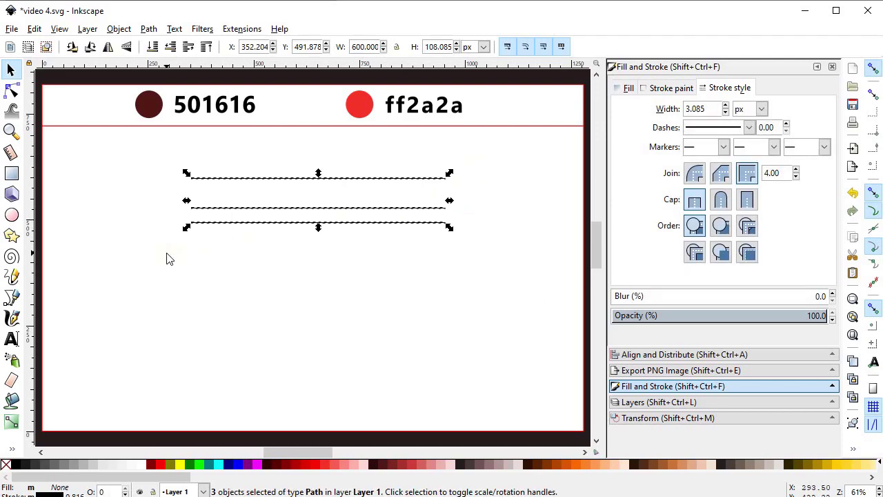
{"action": "left_click", "coordinate": [147, 31]}
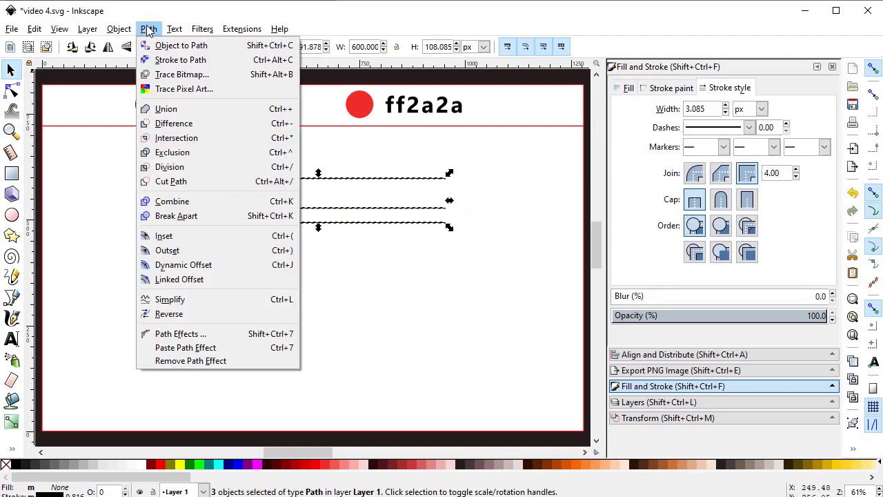
{"action": "left_click", "coordinate": [169, 203]}
{"action": "left_click_drag", "start_coordinate": [331, 183], "coordinate": [327, 164]}
Duplicate the combined three-line path, place the copy below the original, and flip it vertically.
{"action": "right_click", "coordinate": [326, 157]}
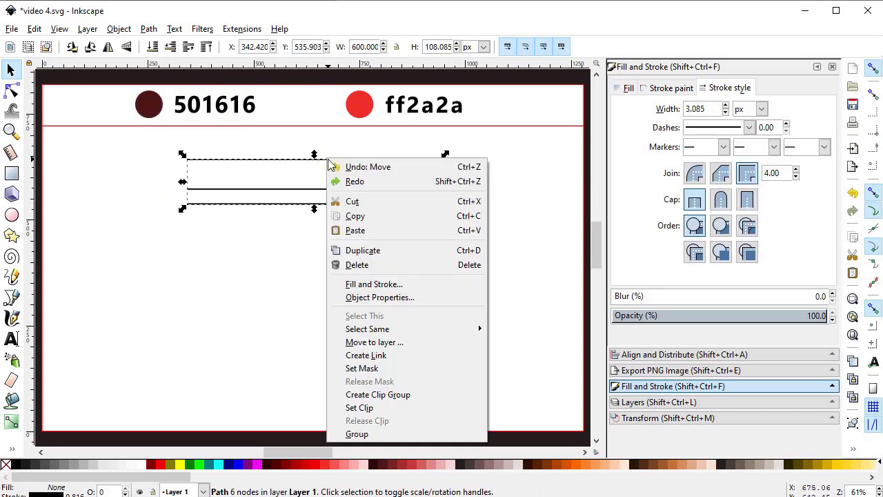
{"action": "left_click", "coordinate": [368, 250]}
{"action": "left_click_drag", "start_coordinate": [350, 204], "coordinate": [353, 283]}
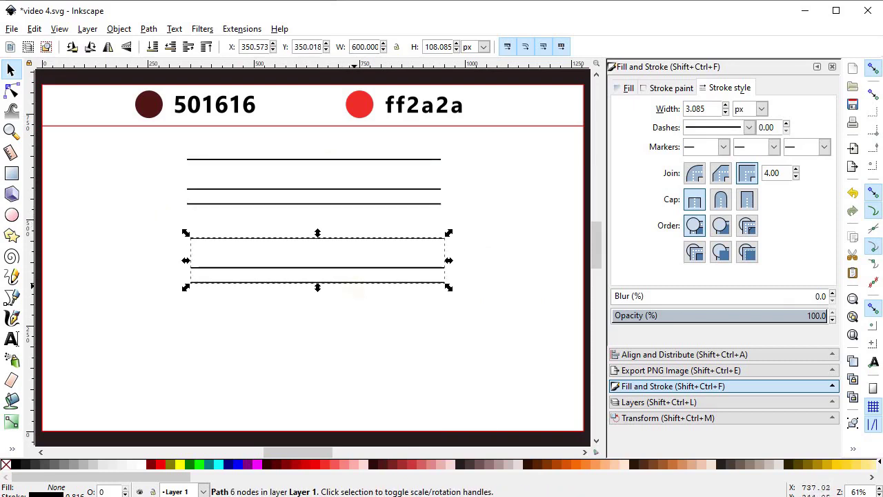
{"action": "left_click", "coordinate": [127, 47]}
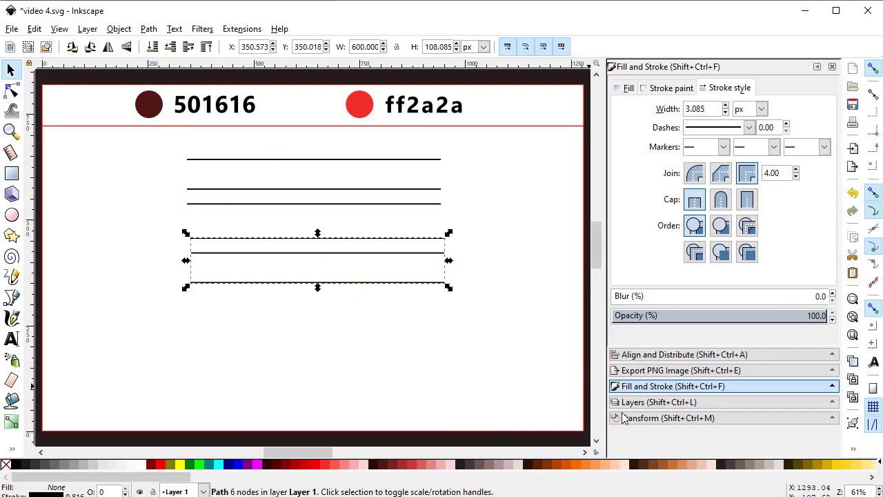
Rotate the lower three-line set 60° counter-clockwise and snap its outer line's upper end to the right end of the top horizontal line.
{"action": "left_click", "coordinate": [640, 418]}
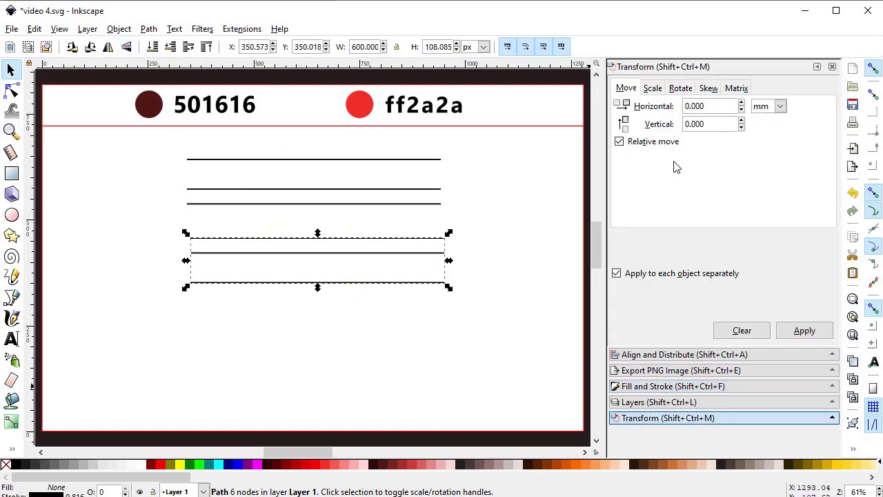
{"action": "left_click", "coordinate": [679, 89]}
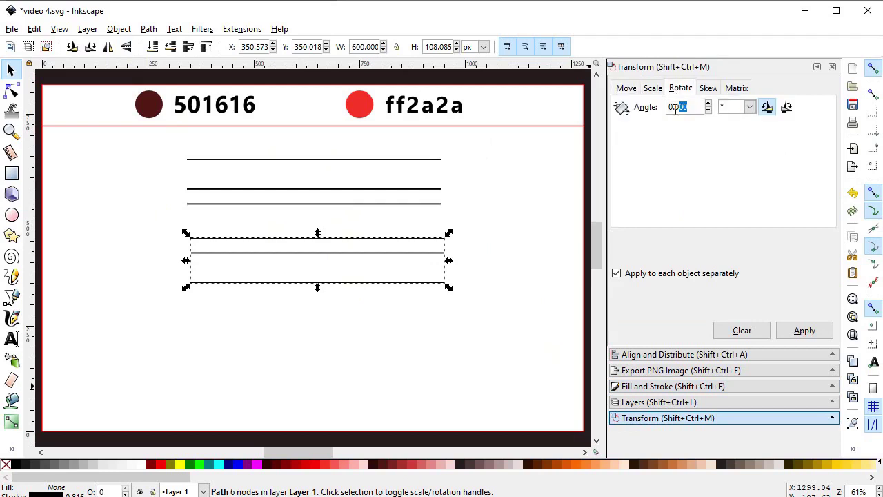
{"action": "type", "text": "60"}
{"action": "left_click", "coordinate": [766, 107]}
{"action": "left_click", "coordinate": [804, 331]}
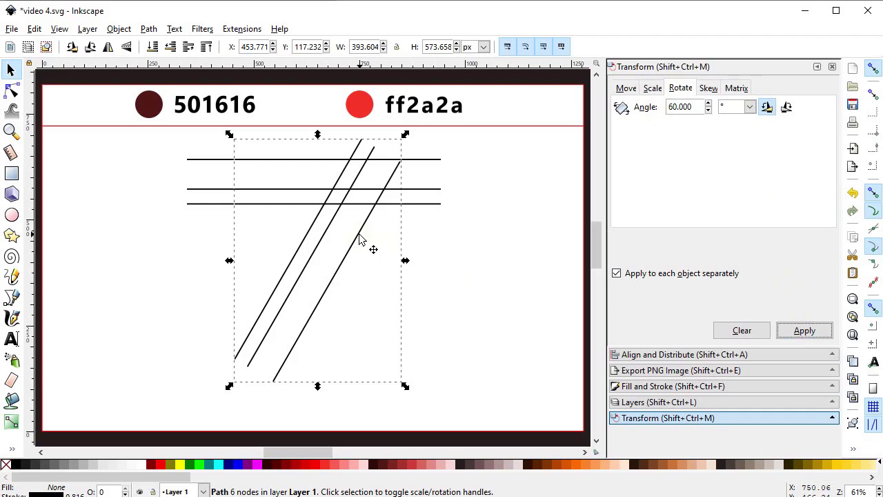
{"action": "left_click_drag", "start_coordinate": [394, 173], "coordinate": [439, 172]}
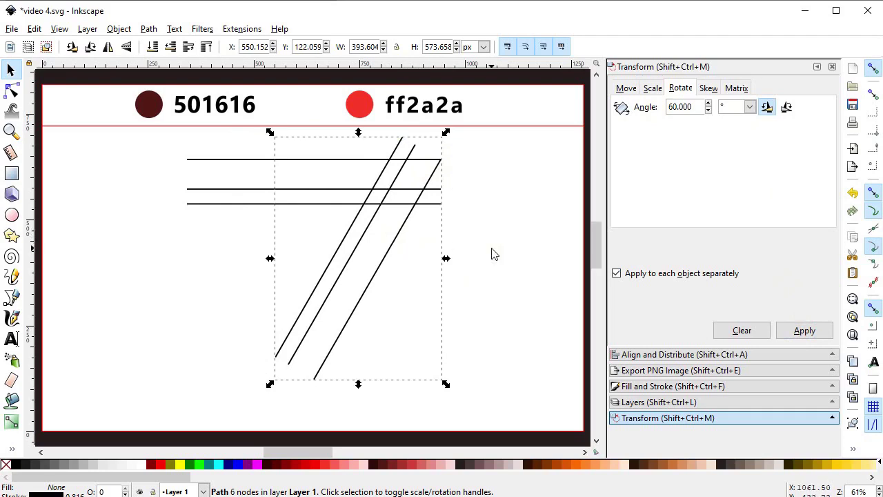
Duplicate the slanted three-line set, flip the copy horizontally, and snap its lower tip to the original's lower tip to form a V.
{"action": "left_click", "coordinate": [450, 253]}
{"action": "left_click", "coordinate": [398, 239]}
{"action": "right_click", "coordinate": [398, 238]}
{"action": "left_click", "coordinate": [445, 331]}
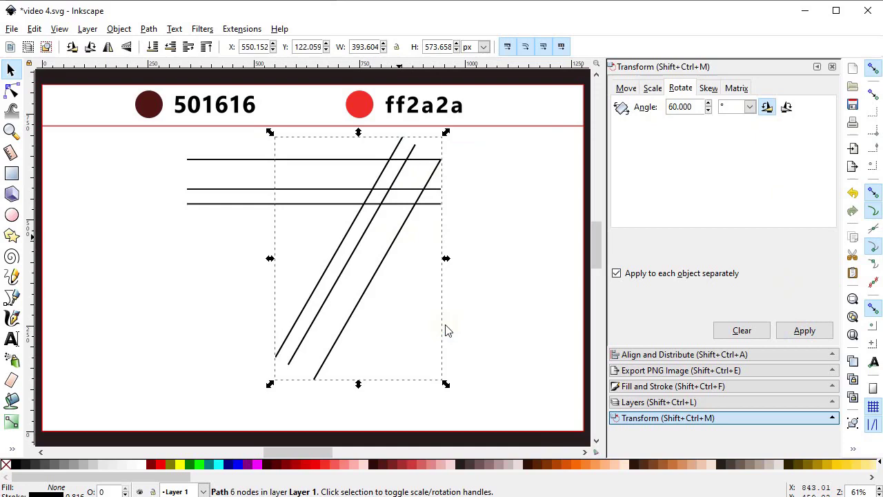
{"action": "left_click", "coordinate": [108, 47]}
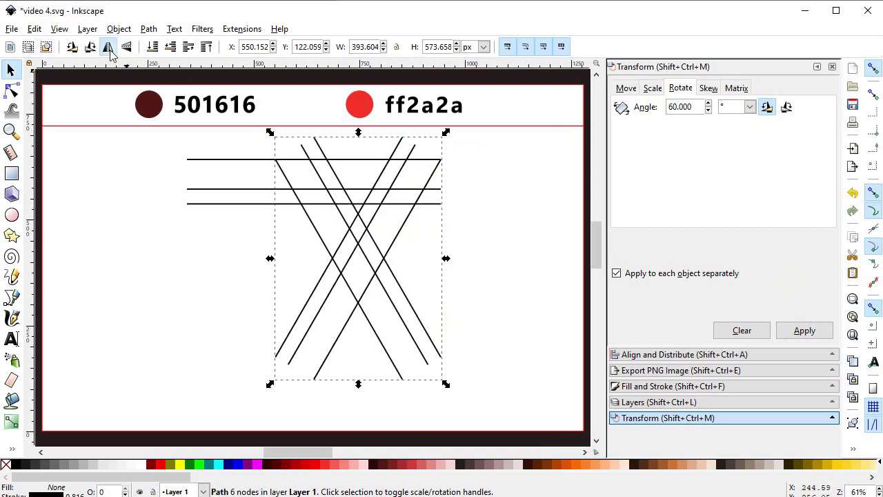
{"action": "left_click_drag", "start_coordinate": [403, 380], "coordinate": [314, 379]}
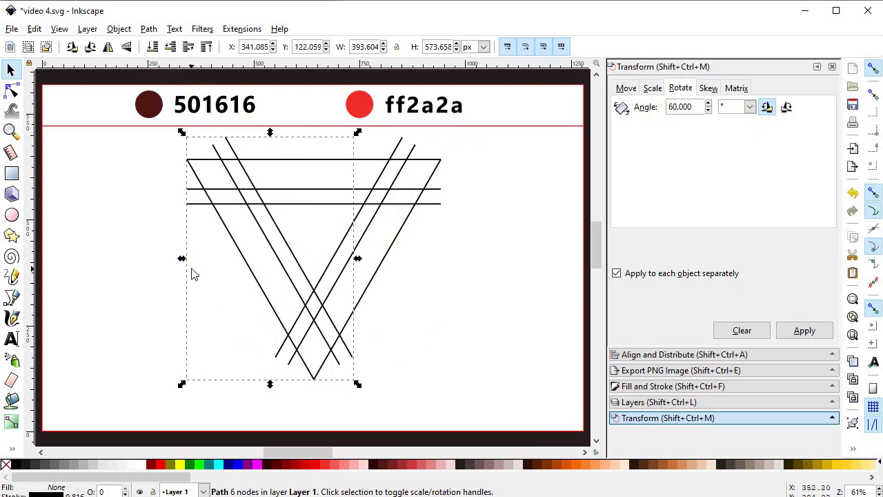
{"action": "left_click", "coordinate": [173, 193]}
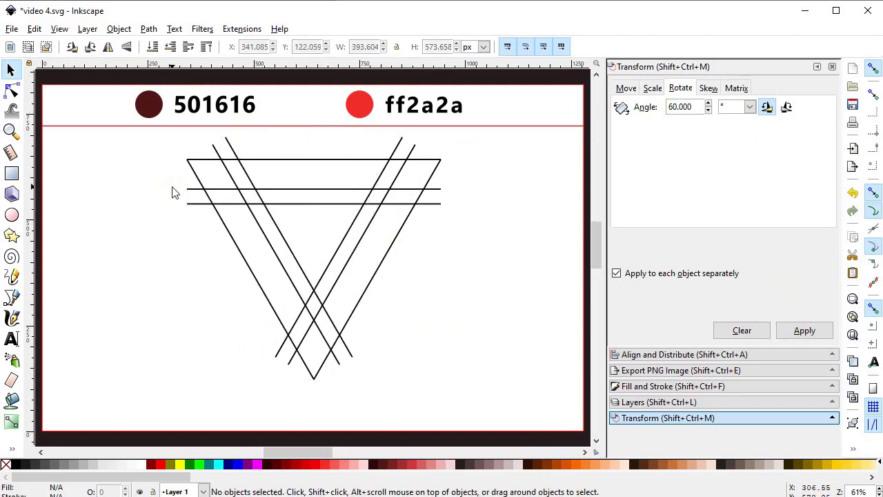
Check the snapping of the left slanted set's outer end node to the top horizontal line's left end.
{"action": "key", "text": "z"}
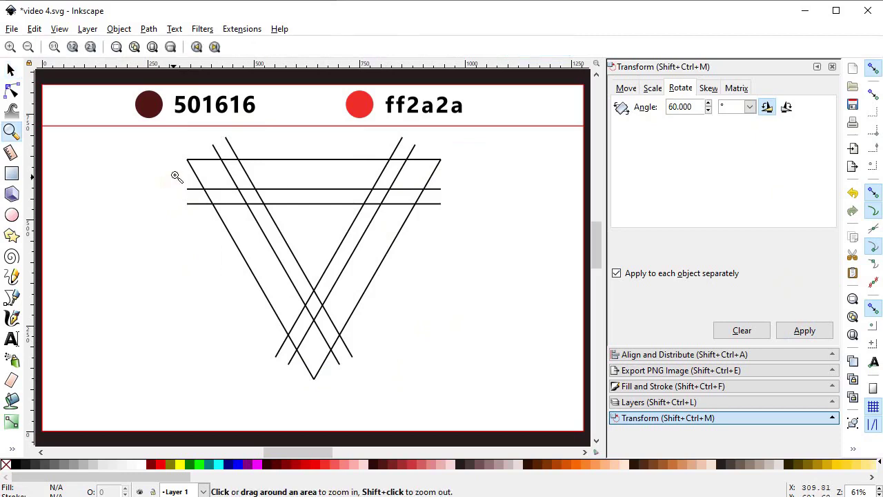
{"action": "left_click_drag", "start_coordinate": [181, 154], "coordinate": [197, 171]}
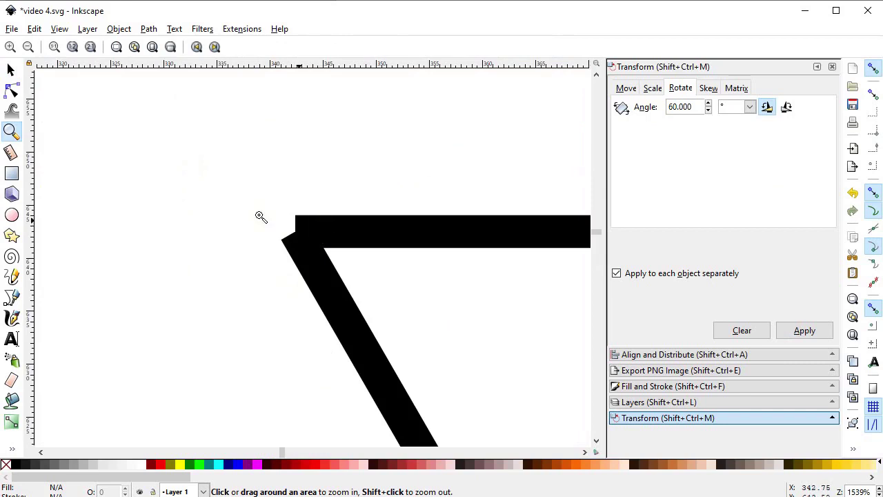
{"action": "left_click", "coordinate": [11, 91]}
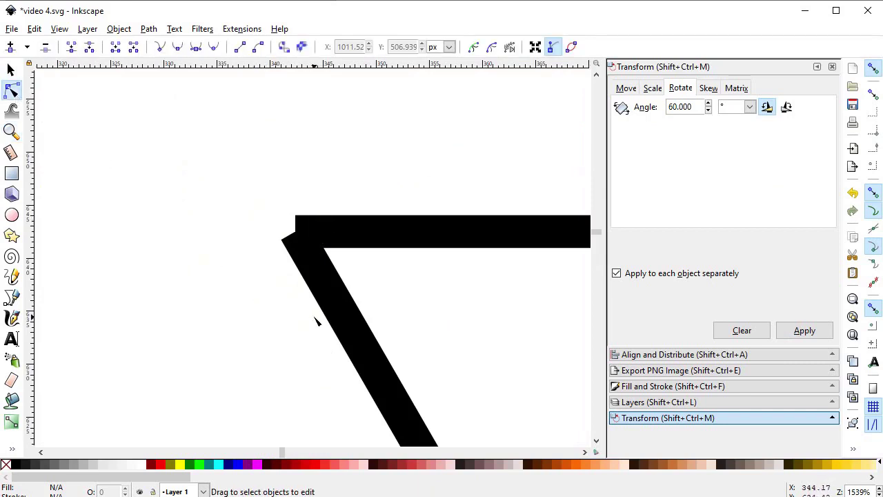
{"action": "left_click", "coordinate": [321, 317]}
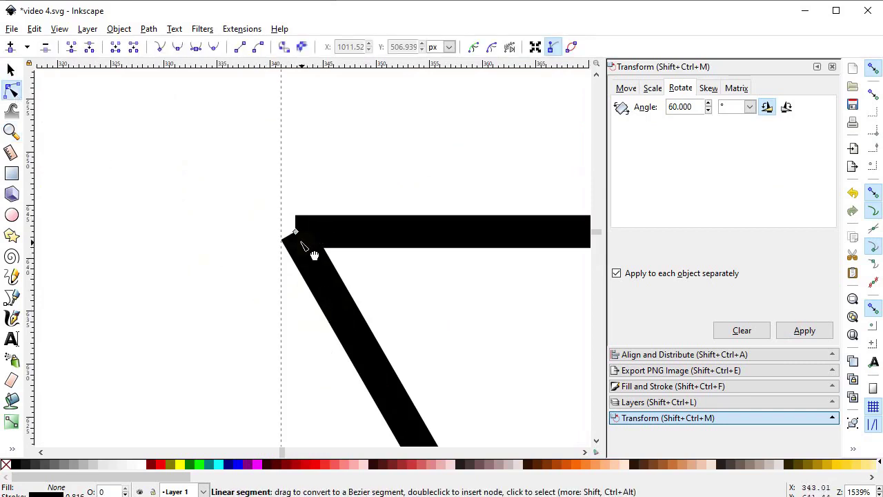
{"action": "mouse_move", "coordinate": [296, 235]}
{"action": "left_mouse_down"}
{"action": "mouse_move", "coordinate": [300, 250]}
{"action": "mouse_move", "coordinate": [296, 231]}
{"action": "left_mouse_up"}
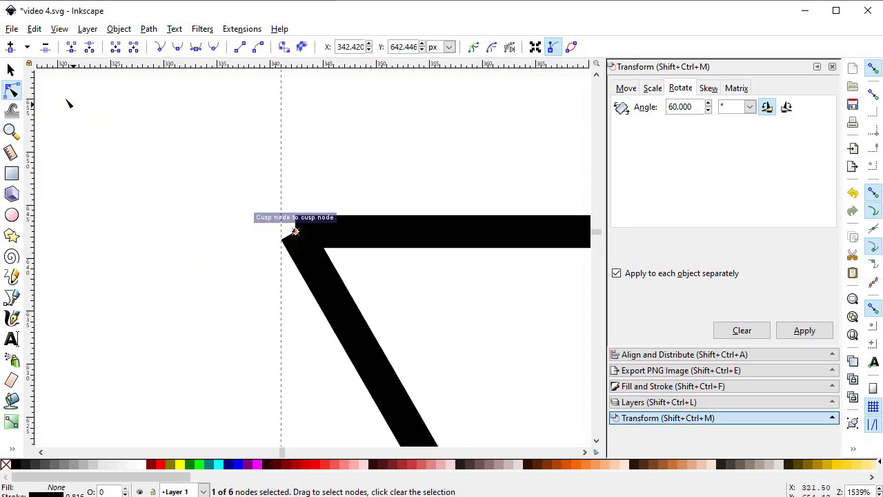
{"action": "left_click", "coordinate": [10, 70]}
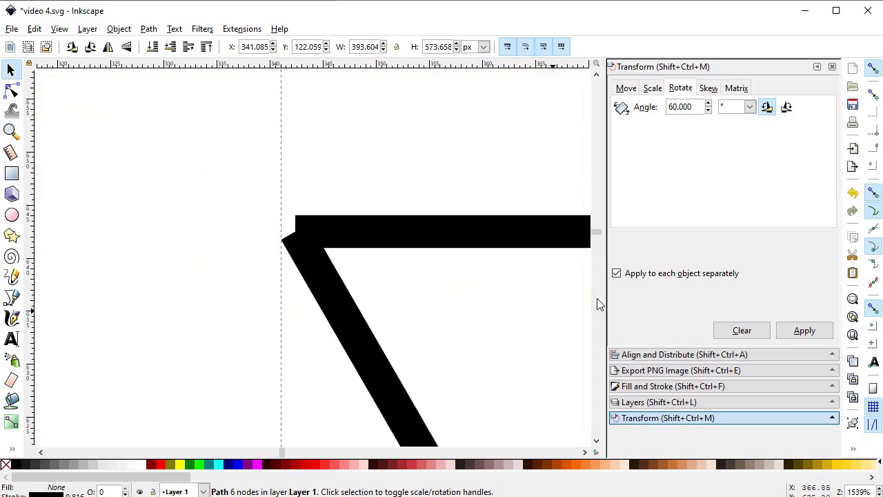
{"action": "left_click", "coordinate": [852, 335]}
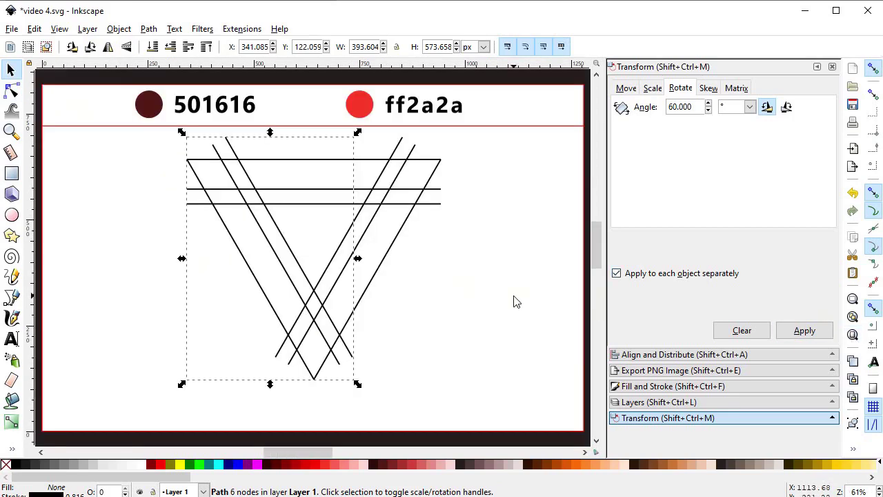
{"action": "left_click", "coordinate": [443, 295]}
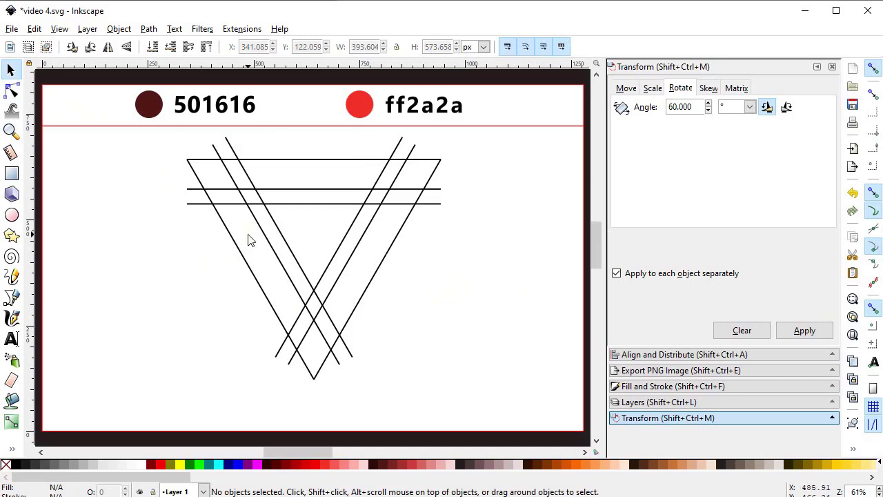
Enable snapping to path intersections and draw a closed right triangle, about 48 × 84 px, from the middle horizontal line's crossing with the inner left slanted line.
{"action": "key", "text": "z"}
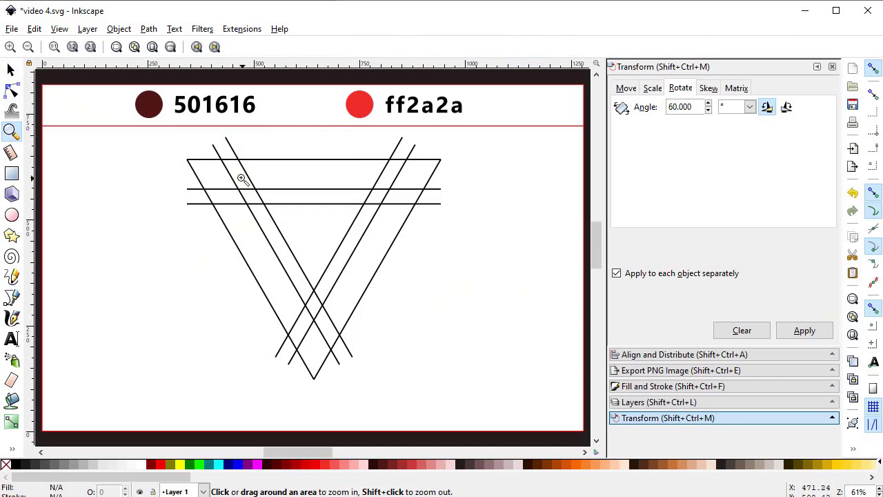
{"action": "left_click_drag", "start_coordinate": [200, 156], "coordinate": [325, 259]}
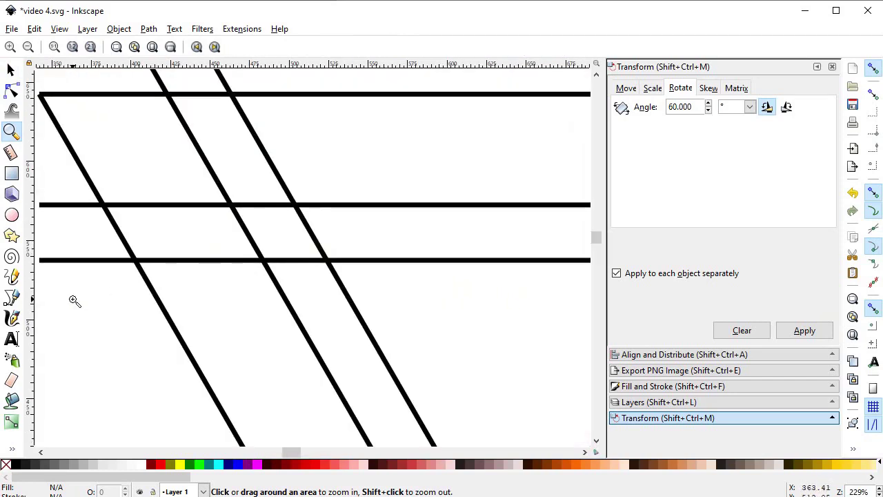
{"action": "left_click", "coordinate": [21, 301]}
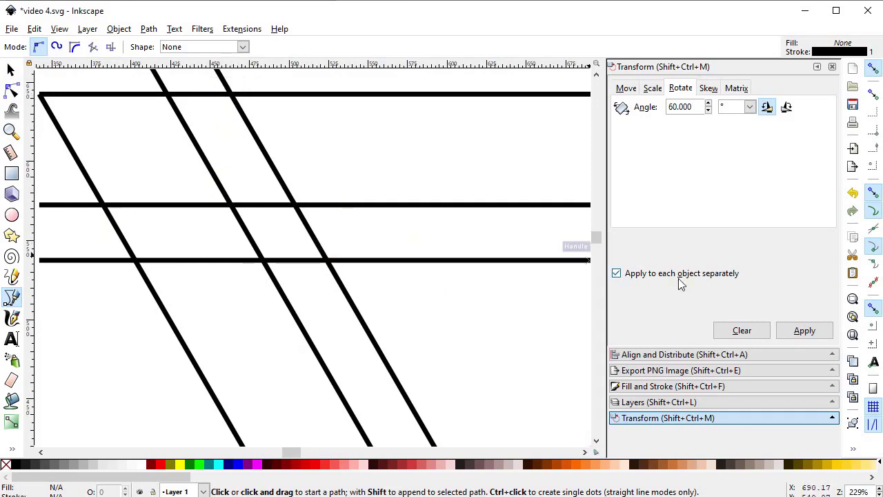
{"action": "left_click", "coordinate": [873, 231]}
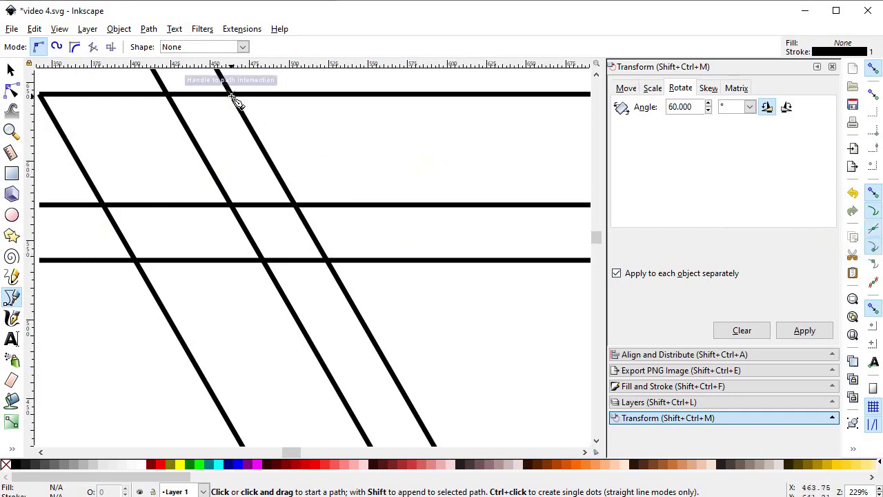
{"action": "left_click", "coordinate": [295, 206]}
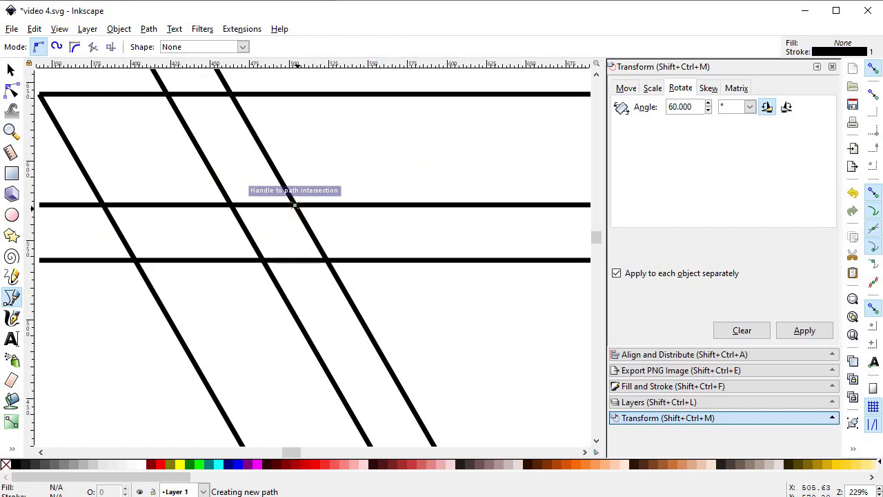
{"action": "left_click", "coordinate": [369, 333]}
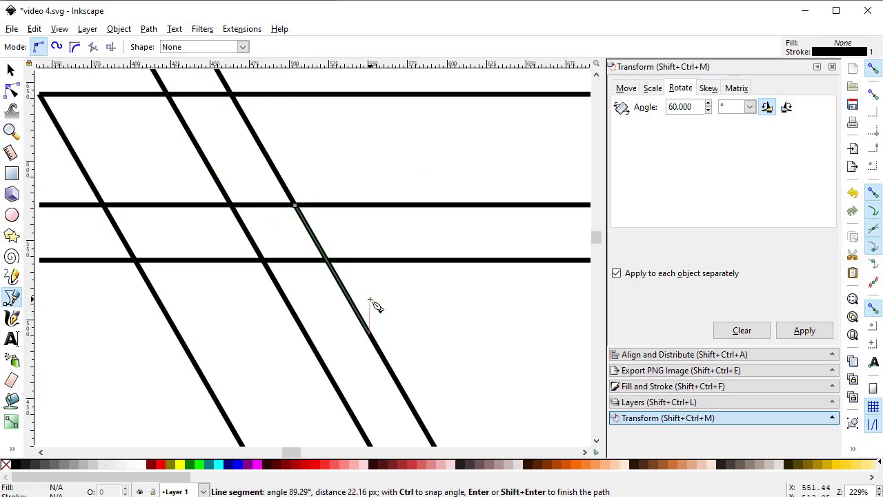
{"action": "left_click", "coordinate": [369, 204]}
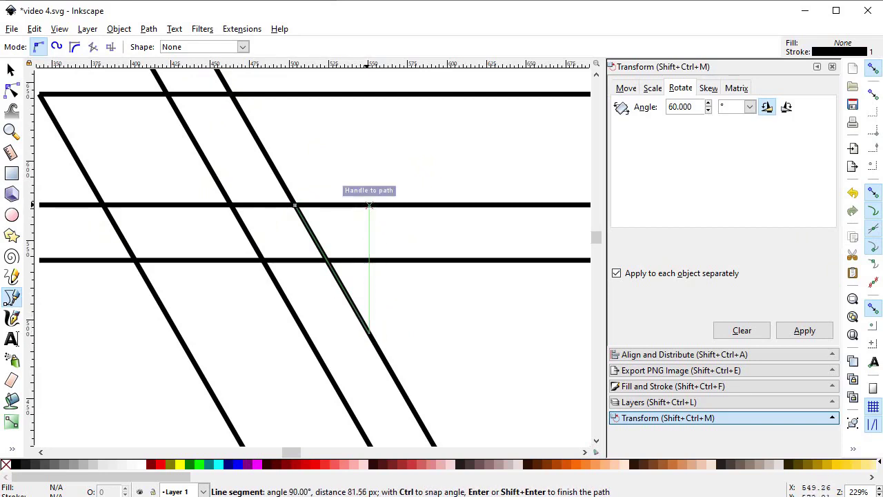
{"action": "left_click", "coordinate": [295, 205]}
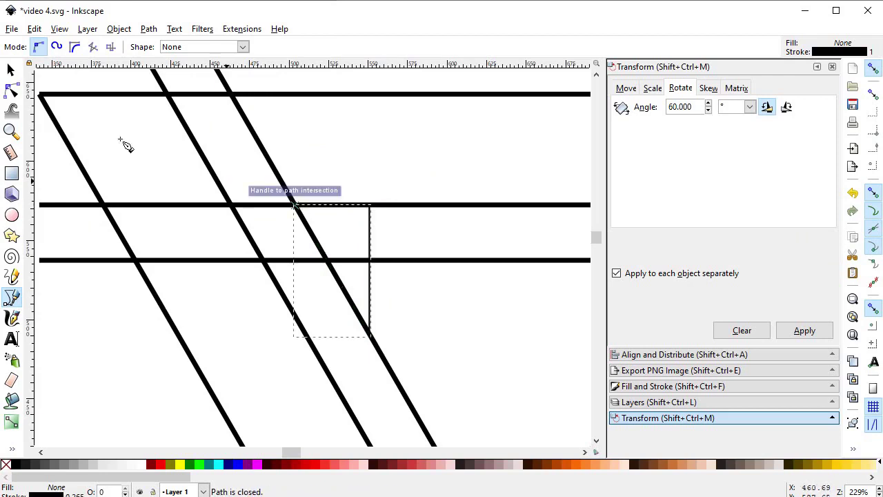
Set the small triangle's stroke width to 3 px.
{"action": "left_click", "coordinate": [10, 69]}
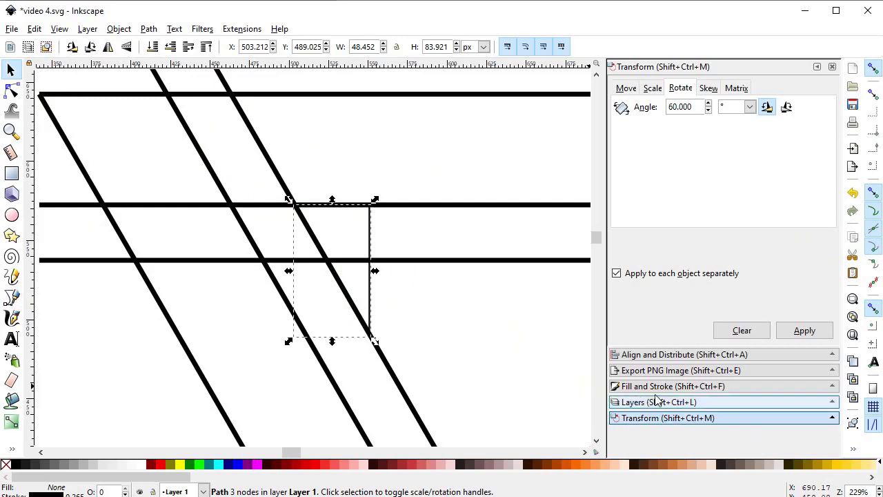
{"action": "left_click", "coordinate": [649, 388]}
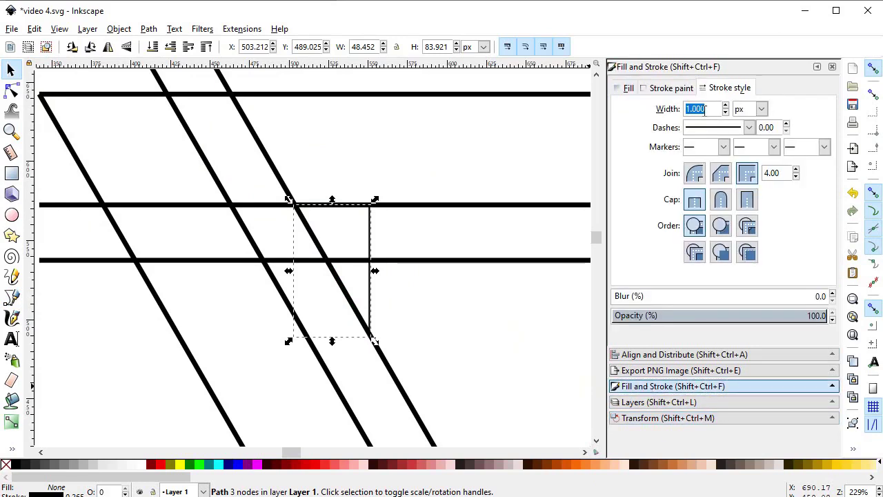
{"action": "type", "text": "3"}
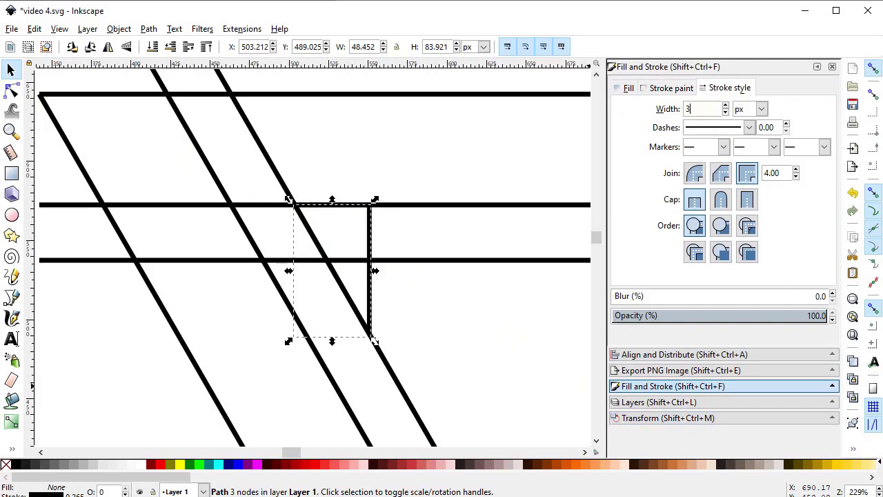
{"action": "key", "text": "Return"}
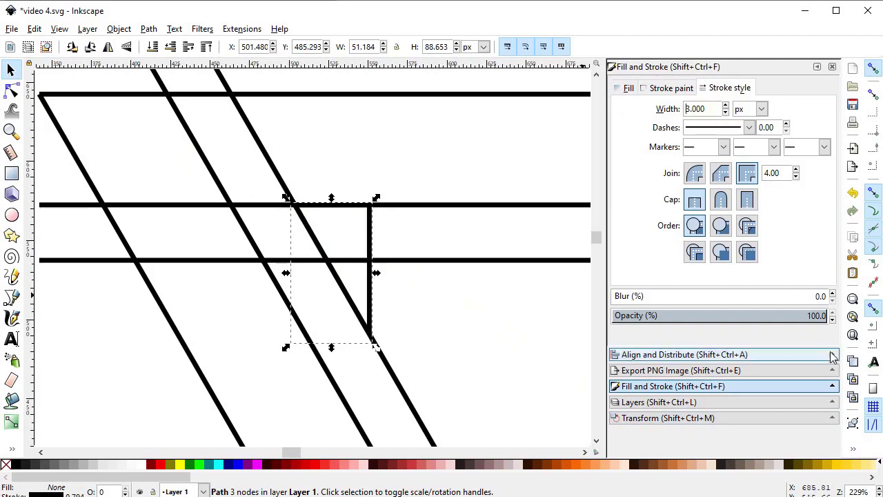
{"action": "left_click", "coordinate": [852, 335]}
{"action": "left_click", "coordinate": [441, 283]}
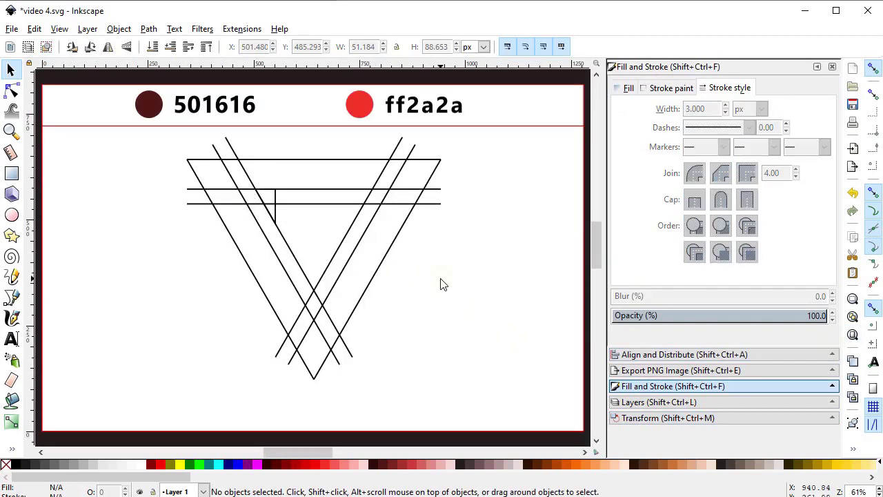
Duplicate the small triangle and place the copy in the empty area to the lower right of the line framework.
{"action": "left_click", "coordinate": [276, 209]}
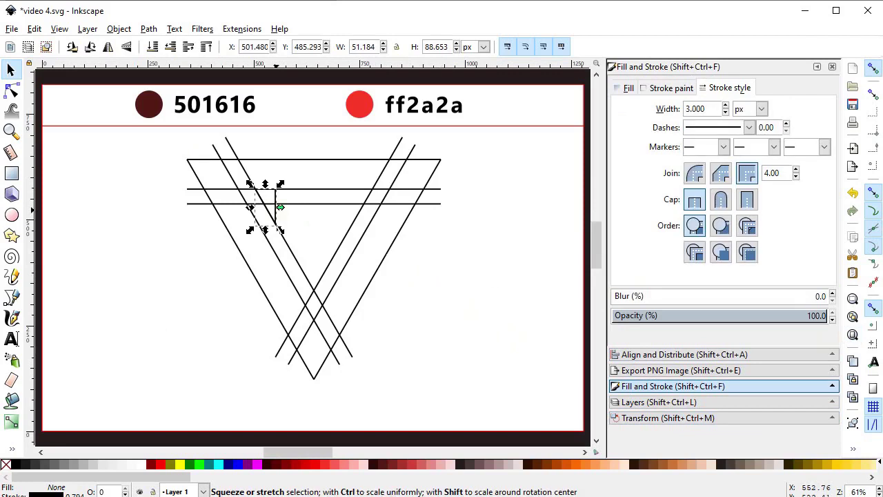
{"action": "right_click", "coordinate": [276, 209]}
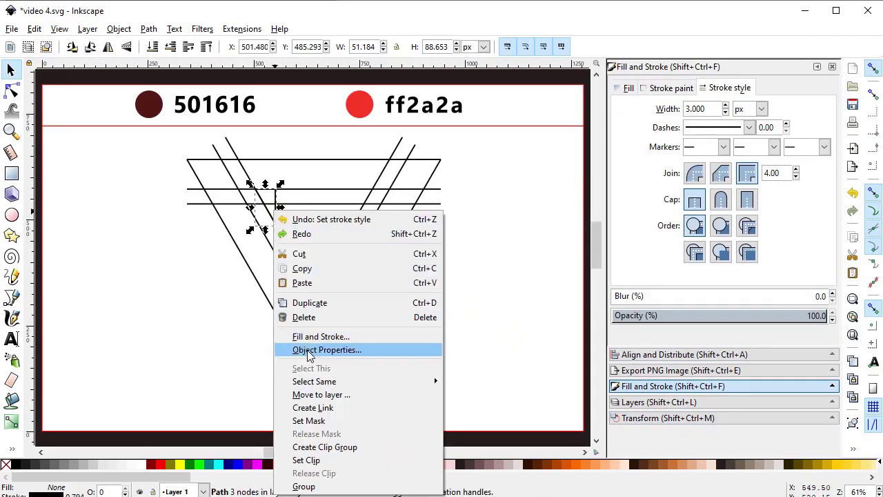
{"action": "left_click", "coordinate": [311, 302]}
{"action": "key", "text": "Escape"}
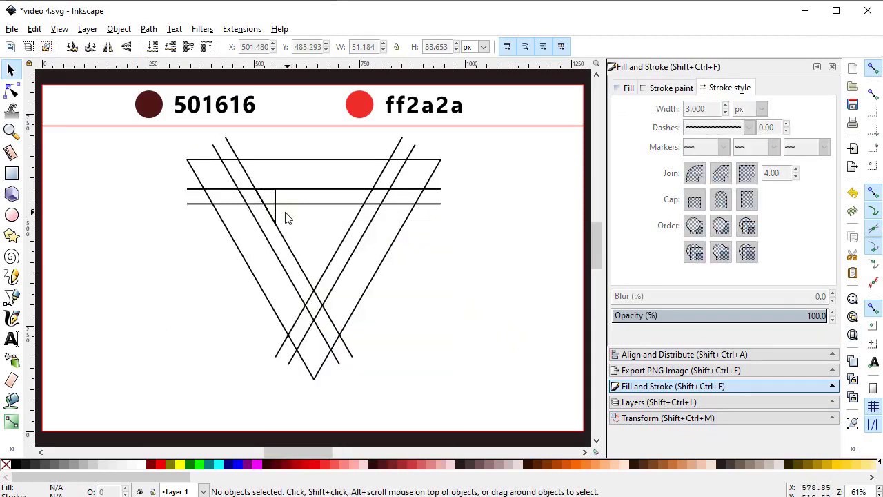
{"action": "left_click_drag", "start_coordinate": [277, 215], "coordinate": [481, 325]}
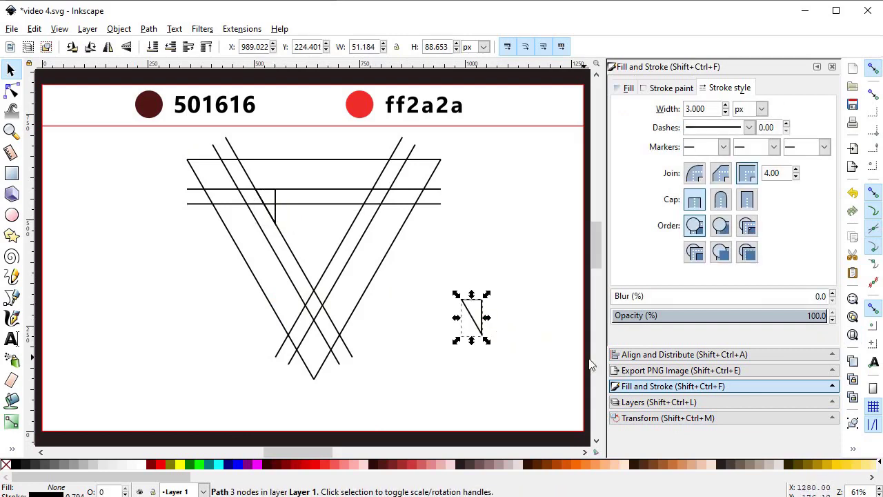
Rotate the triangle copy 60° counter-clockwise.
{"action": "left_click", "coordinate": [623, 418]}
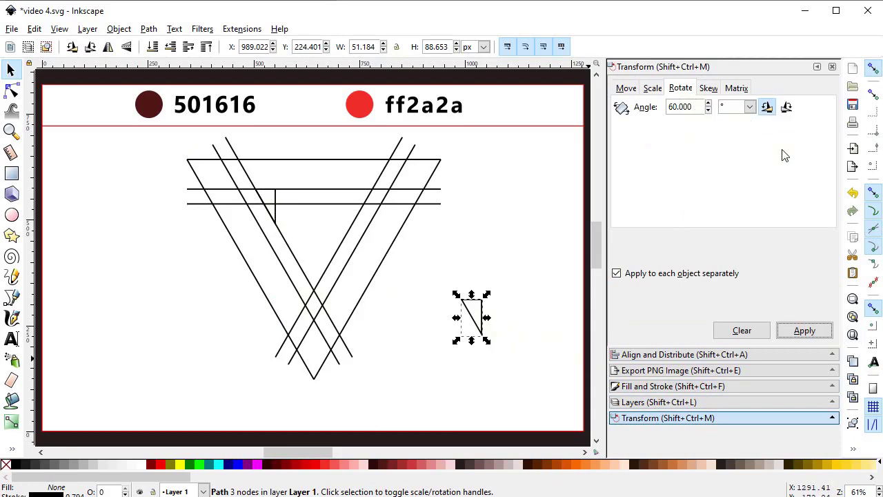
{"action": "left_click", "coordinate": [805, 333]}
{"action": "left_click", "coordinate": [804, 332]}
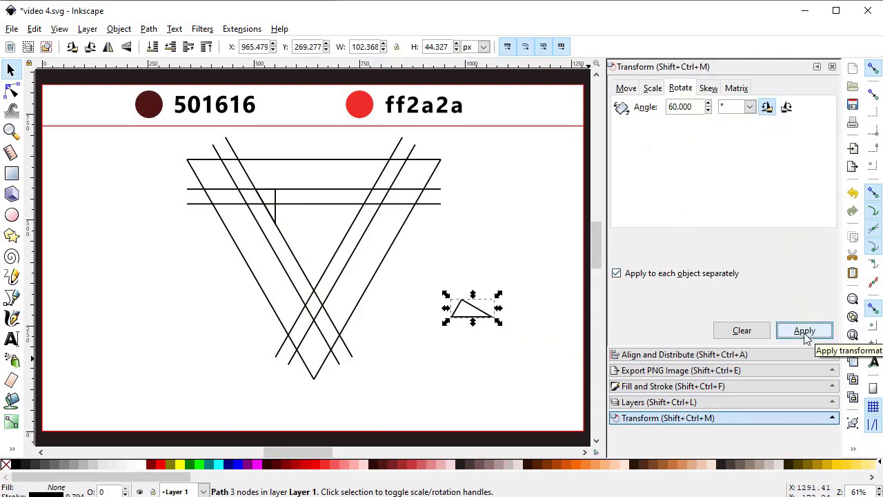
Rotate the triangle copy another 60° counter-clockwise and snap it to the line intersection just above the framework's bottom corner.
{"action": "left_click", "coordinate": [805, 332]}
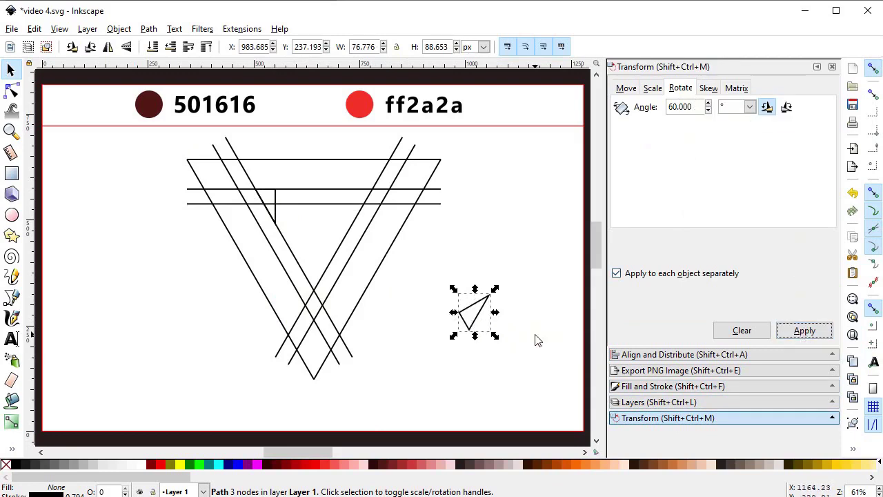
{"action": "left_click_drag", "start_coordinate": [478, 319], "coordinate": [312, 297]}
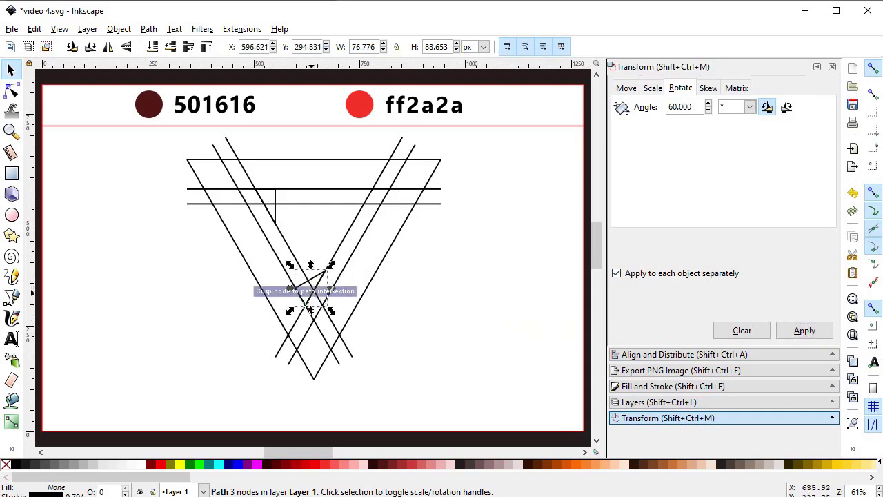
Duplicate the lower small triangle with a further 120° counter-clockwise rotation and snap the copy to the framework's upper-right inner intersection.
{"action": "right_click", "coordinate": [311, 279]}
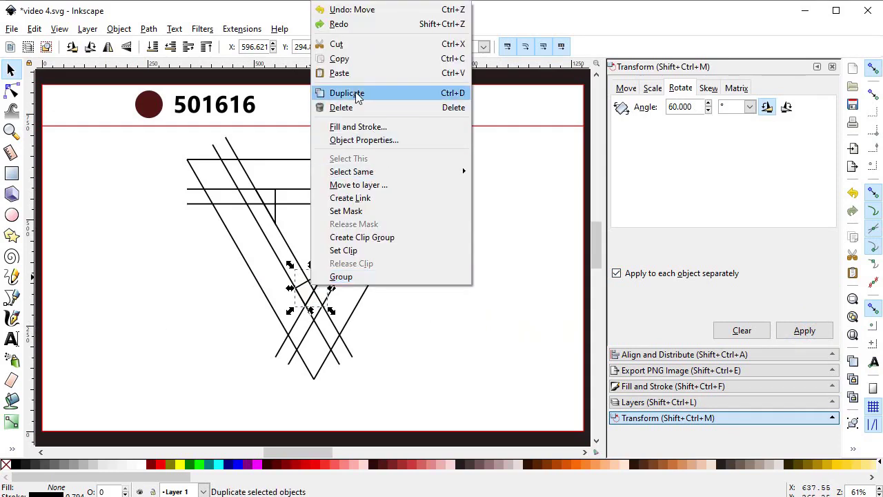
{"action": "left_click", "coordinate": [331, 93]}
{"action": "left_click_drag", "start_coordinate": [324, 286], "coordinate": [452, 308]}
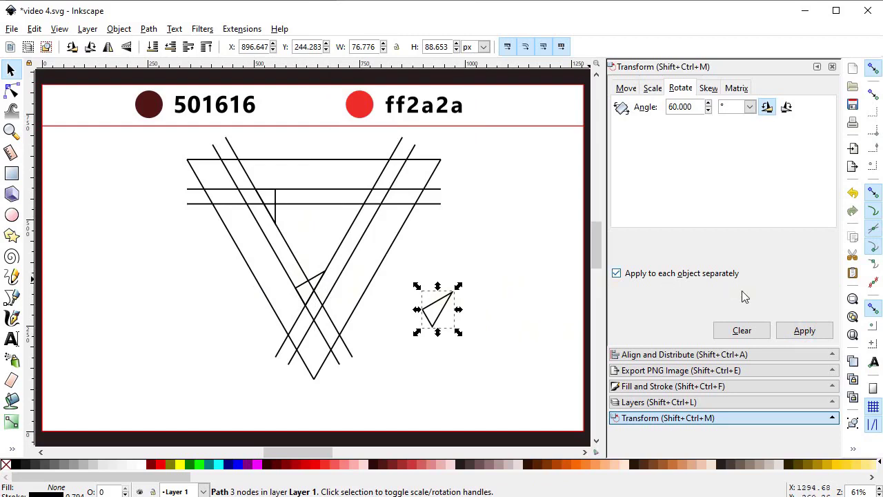
{"action": "left_click", "coordinate": [804, 331]}
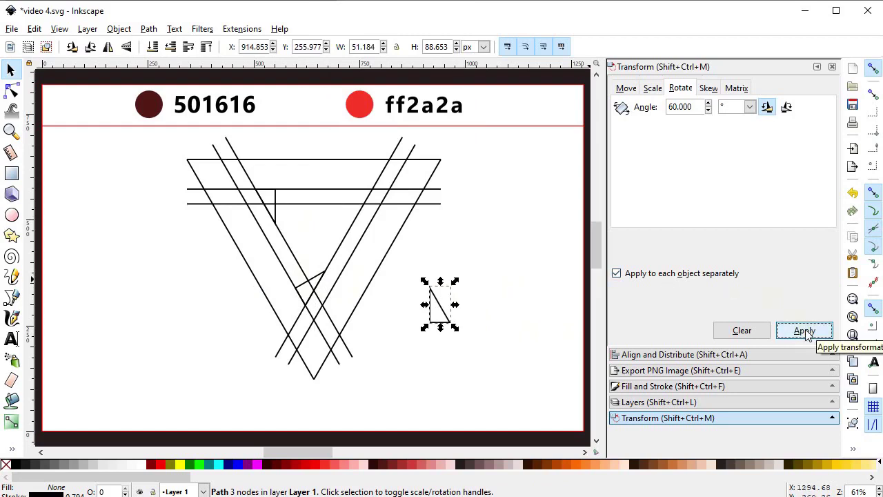
{"action": "left_click", "coordinate": [806, 332]}
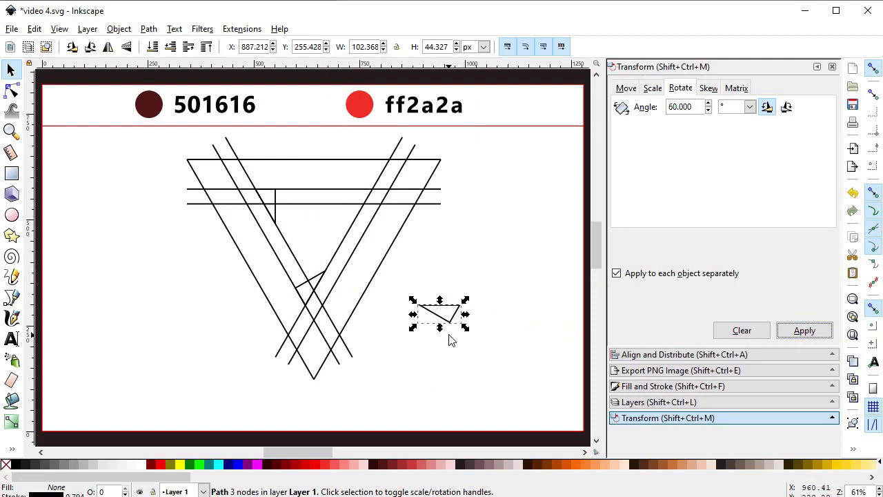
{"action": "left_click_drag", "start_coordinate": [458, 333], "coordinate": [363, 223]}
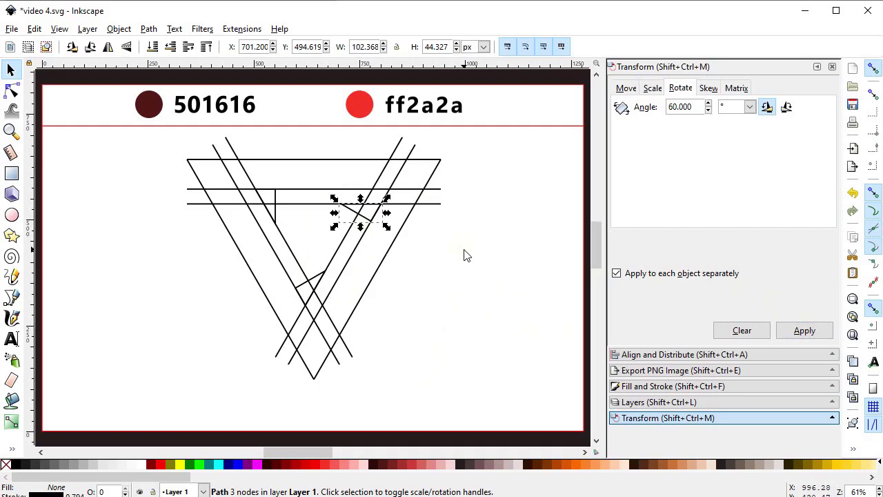
{"action": "left_click", "coordinate": [516, 118]}
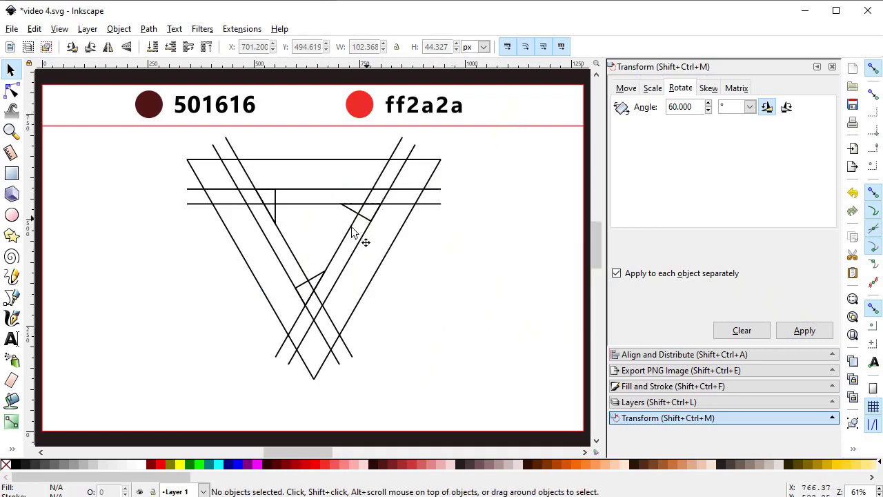
Combine all framework lines and small triangles into one path and nudge it down about 29 px.
{"action": "left_click_drag", "start_coordinate": [517, 111], "coordinate": [128, 433]}
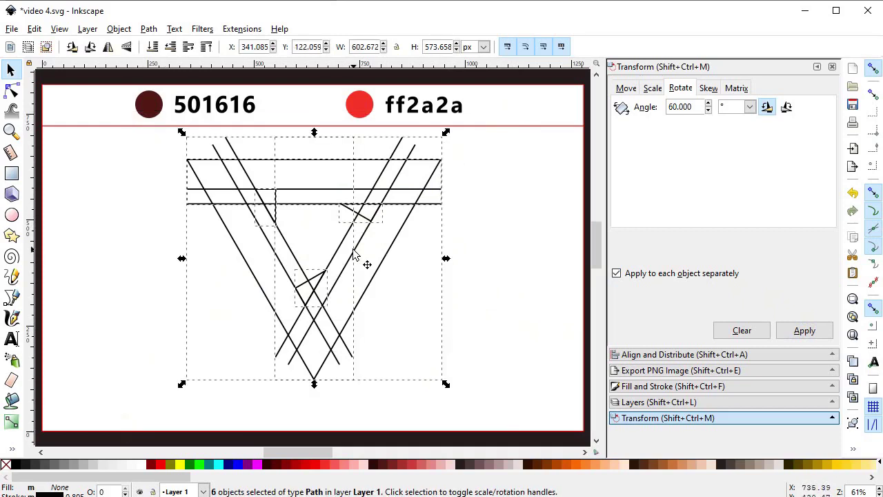
{"action": "left_click", "coordinate": [148, 30]}
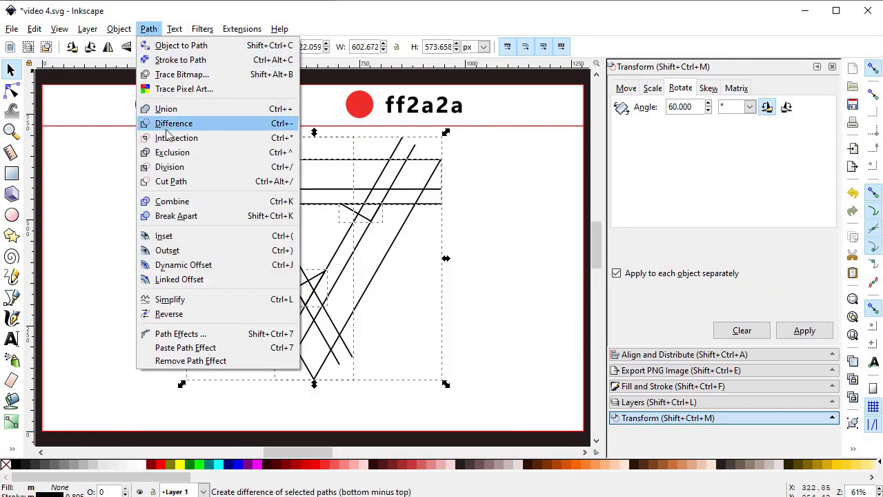
{"action": "left_click", "coordinate": [172, 201]}
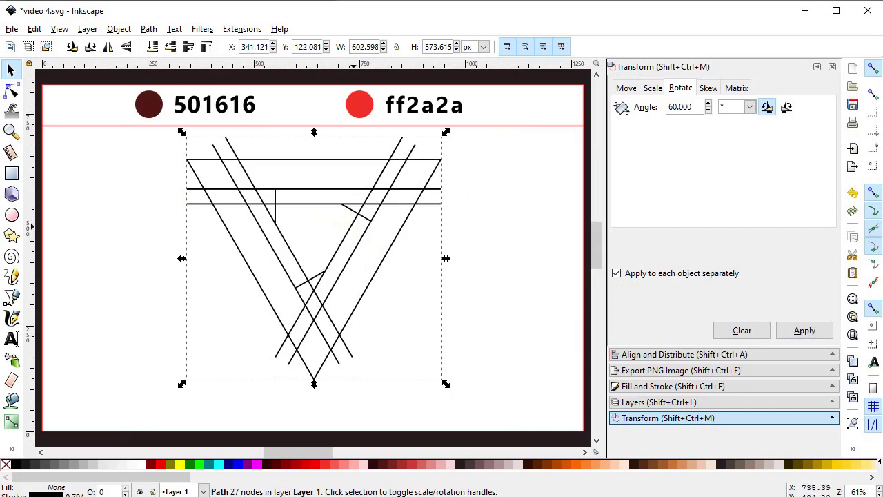
{"action": "key", "text": "Down"}
{"action": "key", "text": "Down"}
Draw a square about 721 × 721 px covering the whole framework and lower it behind the lines.
{"action": "left_click", "coordinate": [11, 174]}
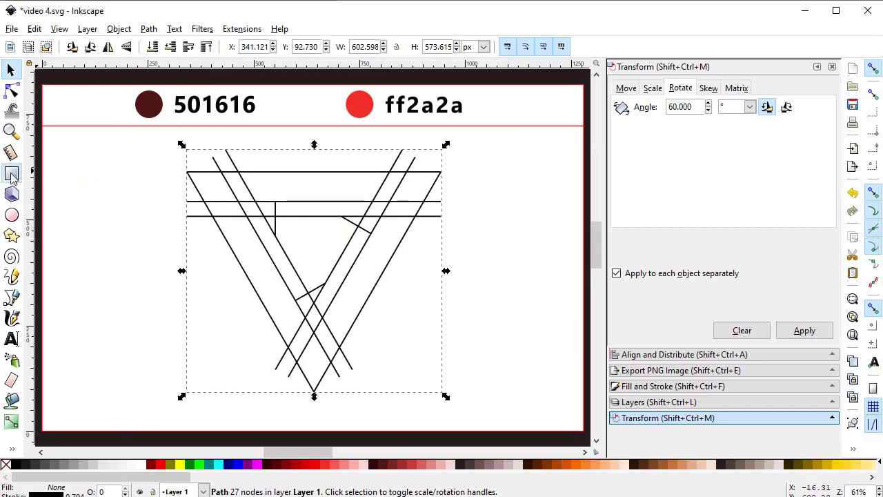
{"action": "left_click_drag", "start_coordinate": [175, 127], "coordinate": [481, 431]}
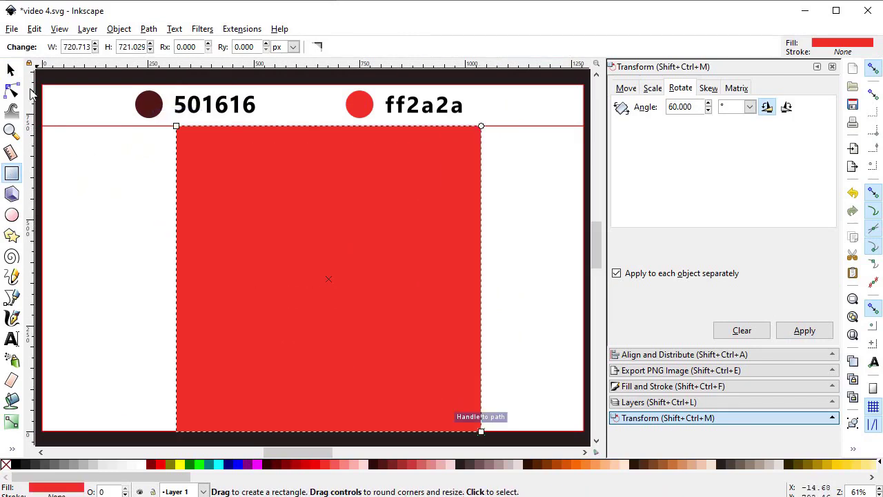
{"action": "left_click", "coordinate": [11, 70]}
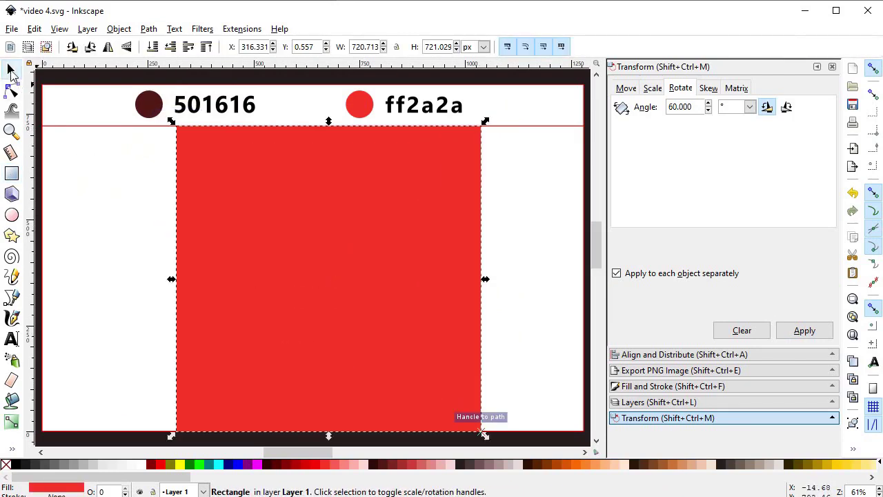
{"action": "left_click", "coordinate": [152, 46]}
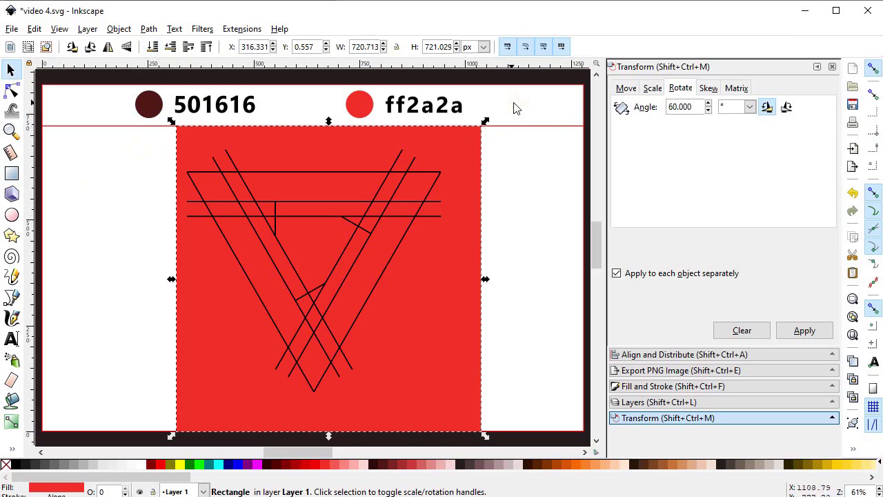
Divide the red square with the framework path and delete the piece outside the large triangle.
{"action": "left_click_drag", "start_coordinate": [520, 102], "coordinate": [138, 449]}
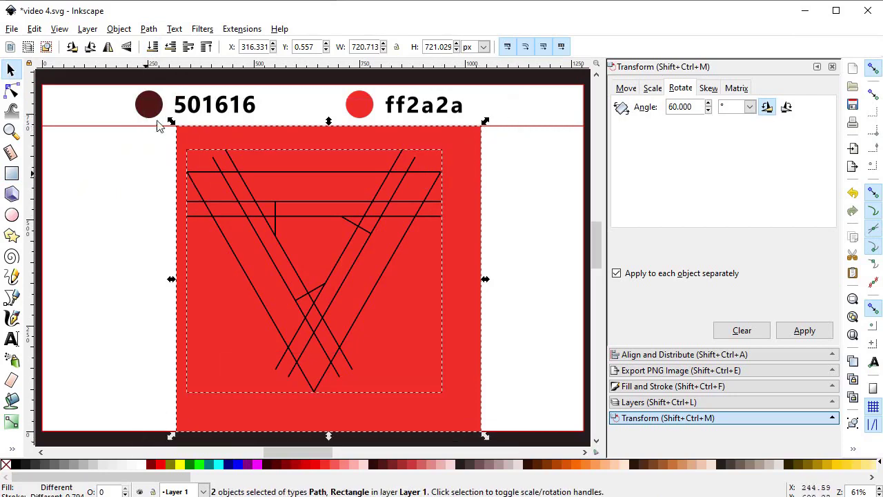
{"action": "left_click", "coordinate": [148, 28]}
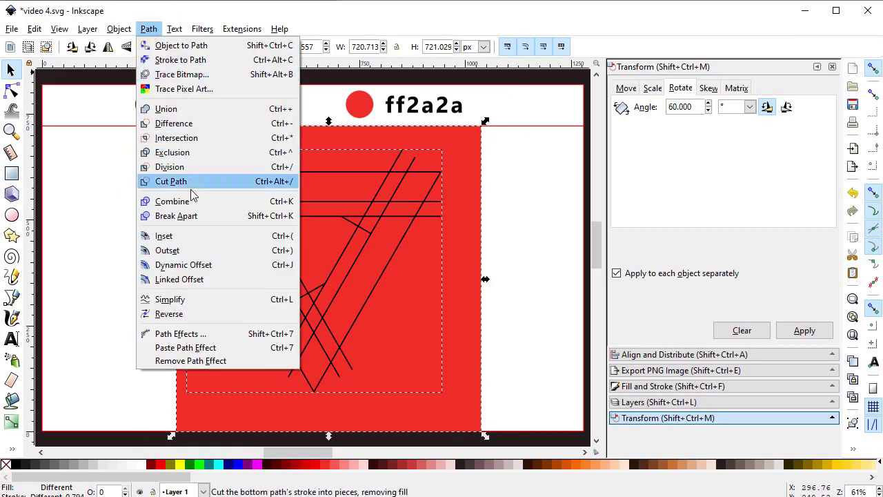
{"action": "left_click", "coordinate": [176, 167]}
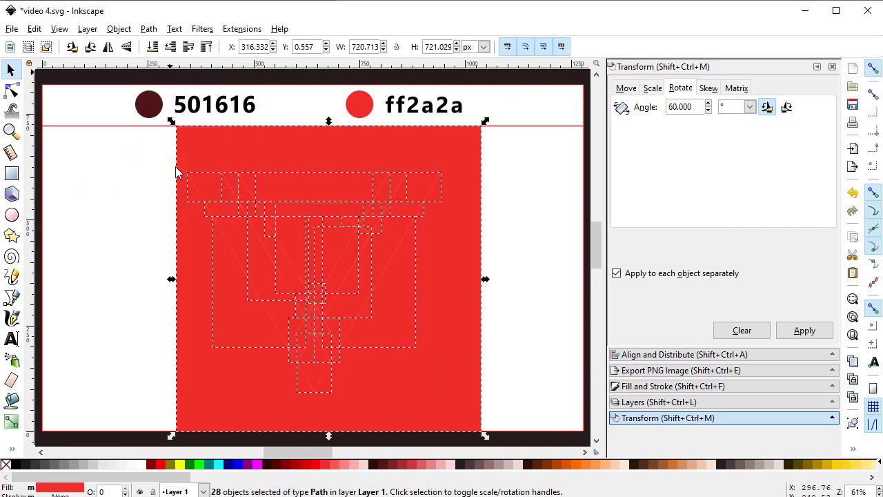
{"action": "left_click", "coordinate": [552, 250]}
{"action": "left_click", "coordinate": [459, 255]}
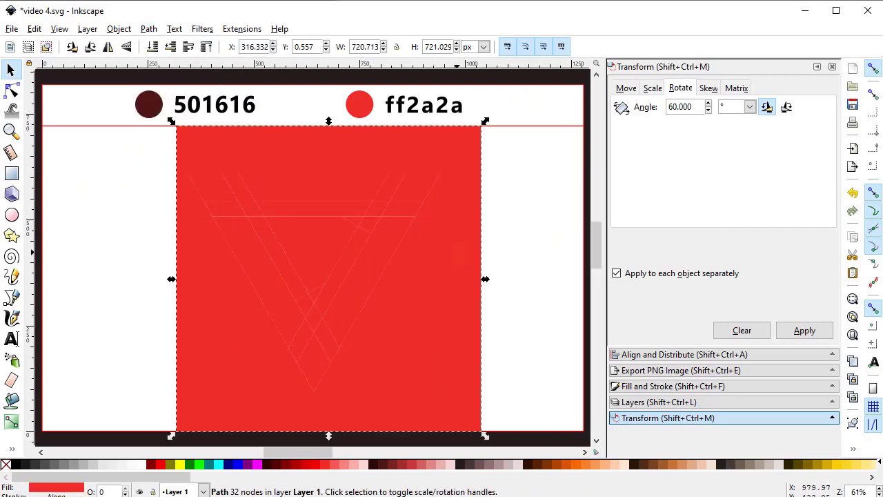
{"action": "key", "text": "Delete"}
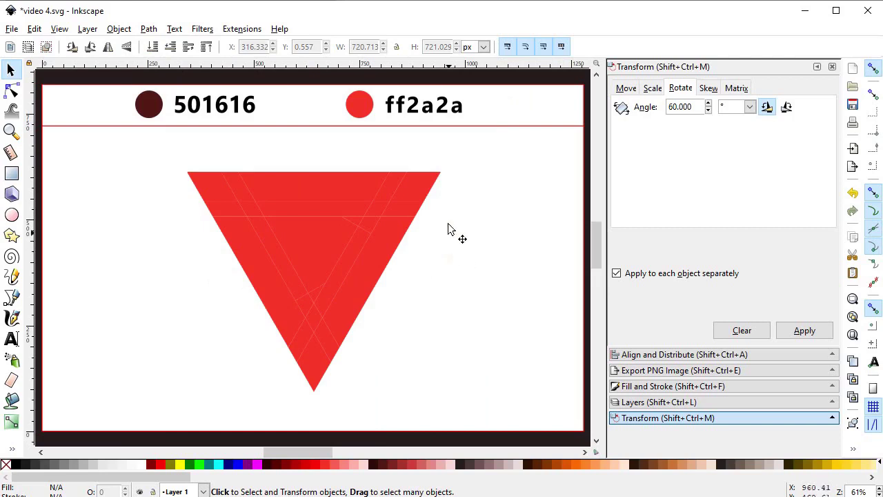
Apply a black stroke to all pieces of the divided red triangle.
{"action": "left_click_drag", "start_coordinate": [498, 148], "coordinate": [148, 414]}
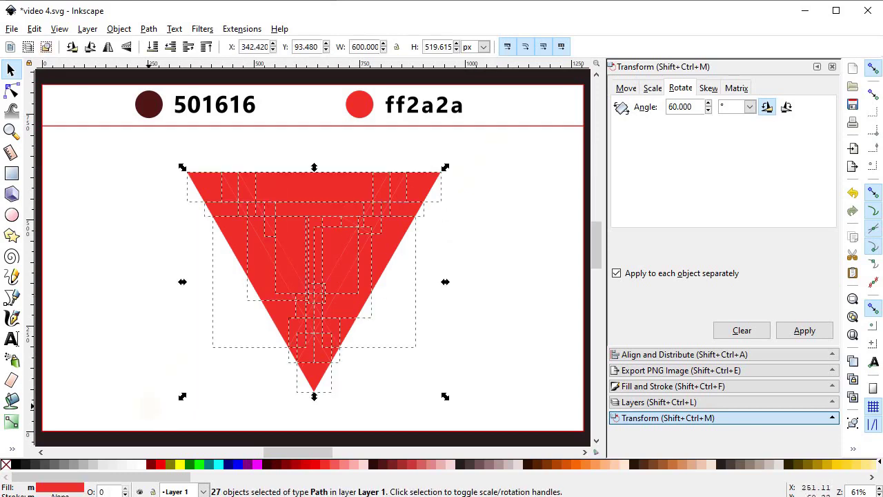
{"action": "left_click", "coordinate": [31, 464], "text": "shift"}
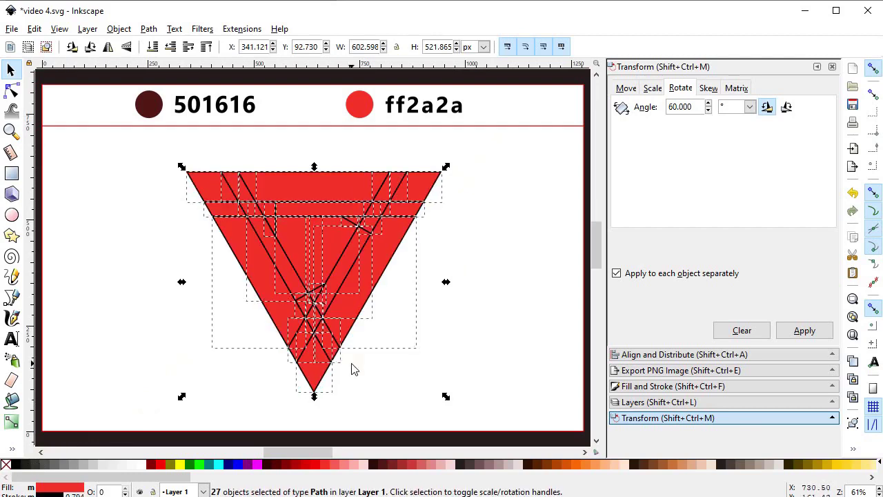
{"action": "left_click", "coordinate": [418, 362]}
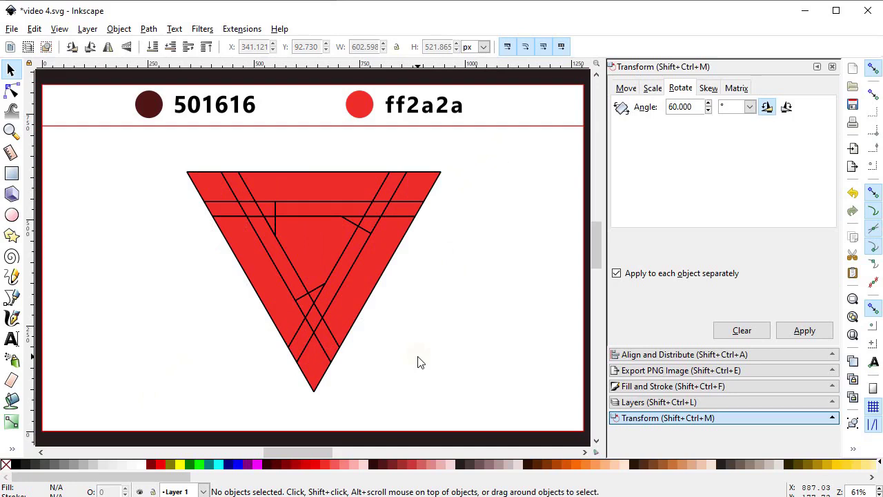
Delete the central piece and the pieces of the narrow horizontal strip right of the upper-left small triangle.
{"action": "key", "text": "Delete"}
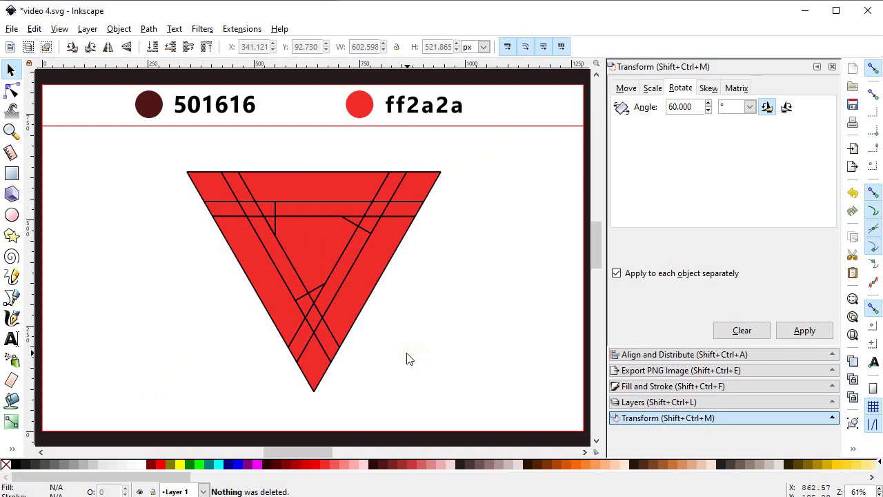
{"action": "left_click", "coordinate": [319, 244]}
{"action": "key", "text": "Delete"}
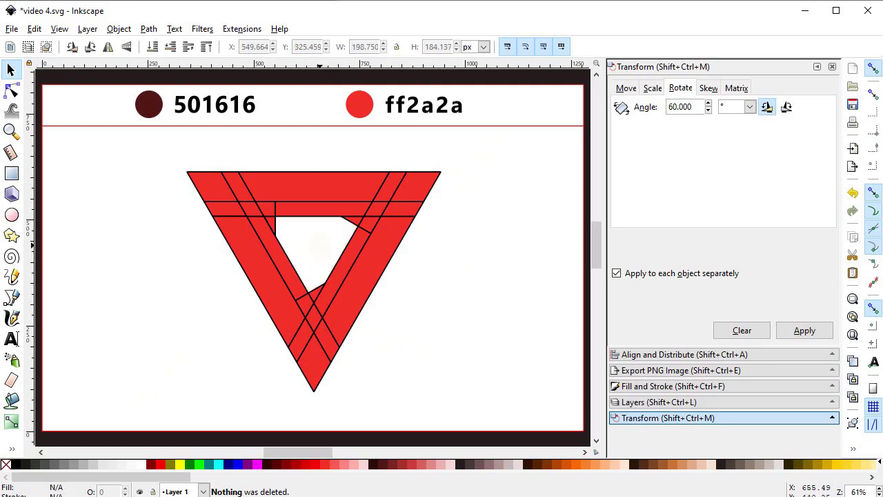
{"action": "left_click", "coordinate": [314, 218]}
{"action": "key", "text": "Delete"}
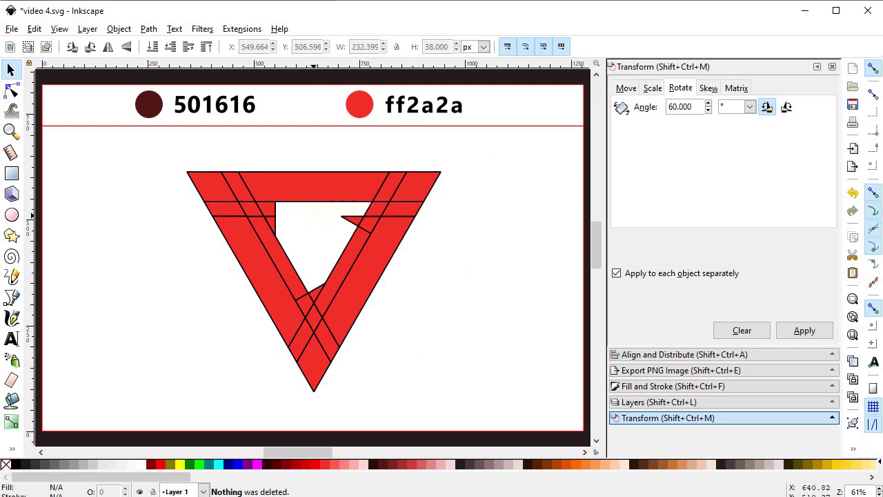
{"action": "left_click", "coordinate": [391, 213]}
{"action": "key", "text": "Delete"}
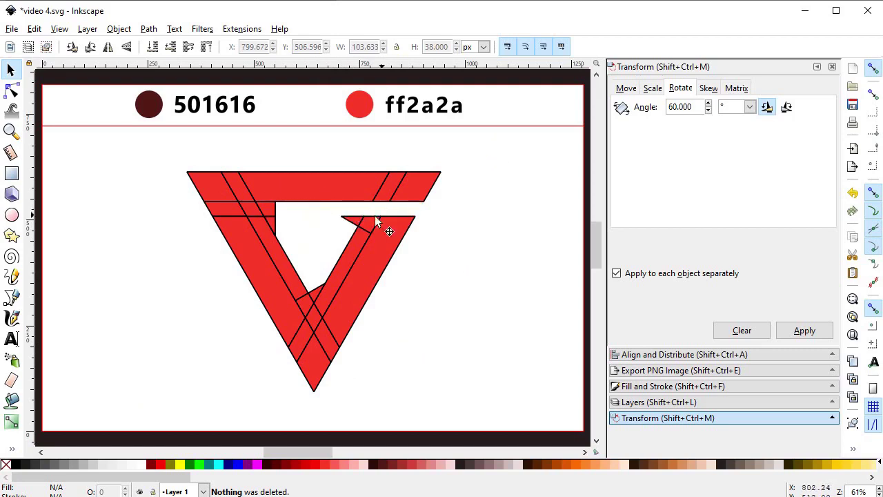
Delete the narrow strip pieces between the two inner left slanted lines and the strip piece beside the bottom corner.
{"action": "left_click", "coordinate": [270, 230]}
{"action": "key", "text": "Delete"}
{"action": "left_click", "coordinate": [253, 203]}
{"action": "key", "text": "Delete"}
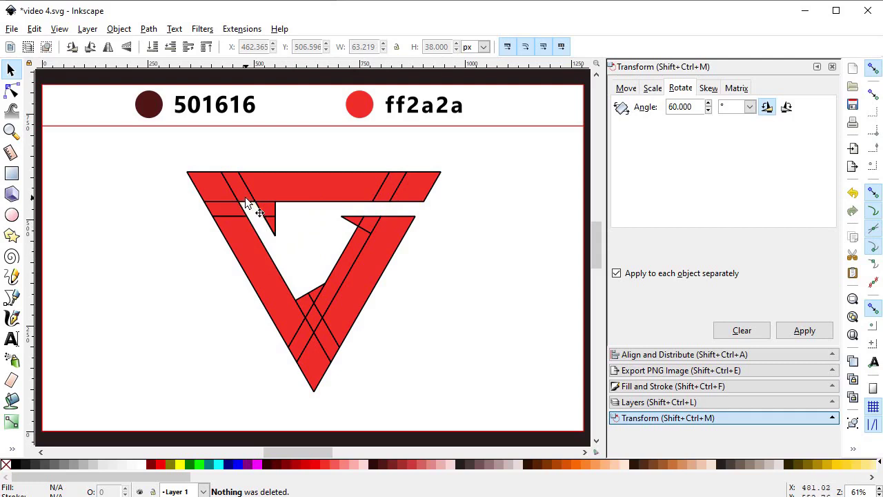
{"action": "left_click", "coordinate": [251, 200]}
{"action": "key", "text": "Delete"}
{"action": "left_click", "coordinate": [298, 353]}
{"action": "key", "text": "Delete"}
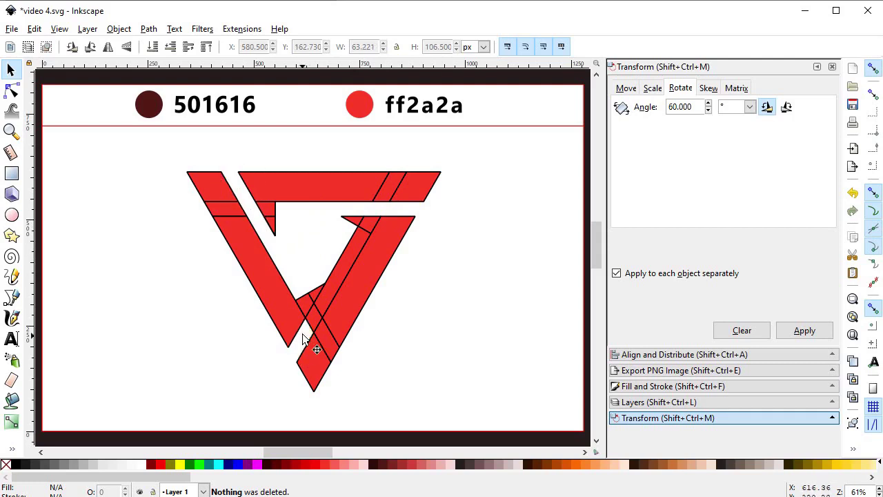
{"action": "left_click", "coordinate": [304, 316]}
{"action": "key", "text": "Delete"}
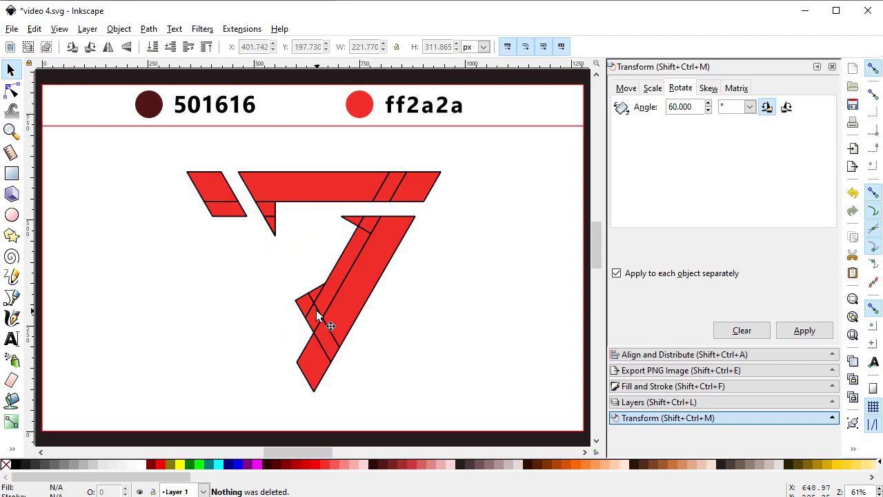
{"action": "key", "text": "ctrl+z"}
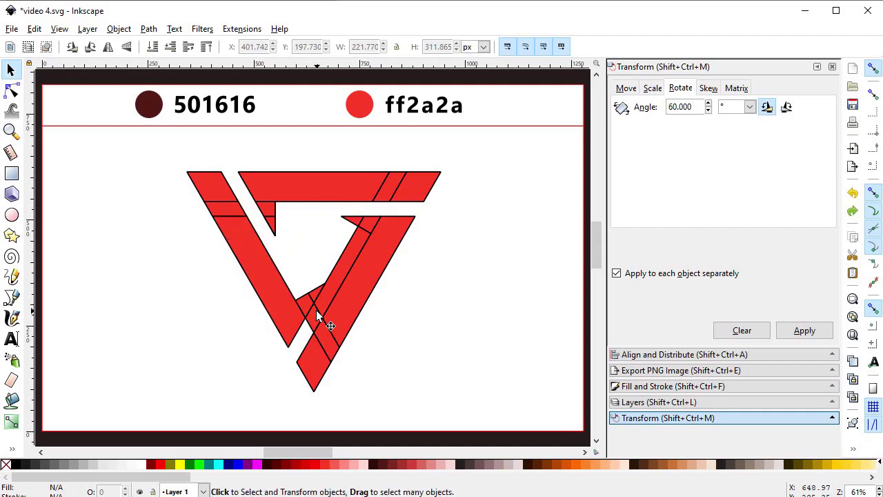
{"action": "key", "text": "Delete"}
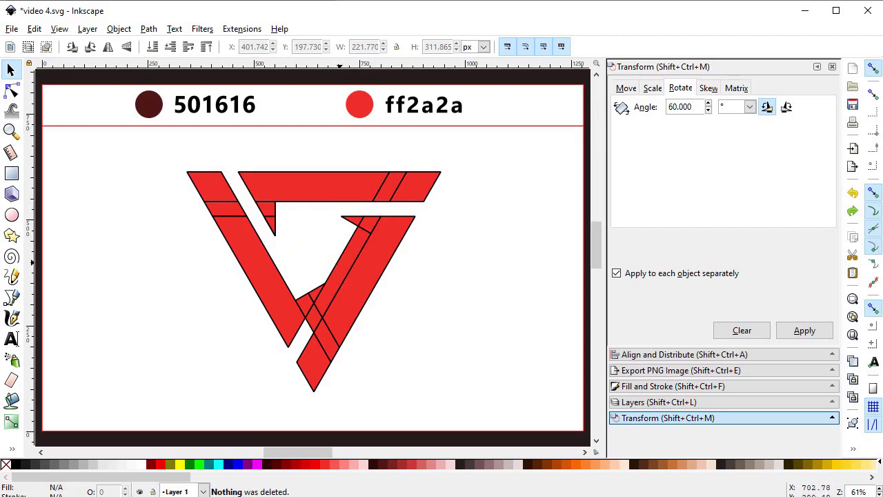
Delete the remaining narrow strip pieces between the two inner right slanted lines, down to the bottom crossing.
{"action": "left_click", "coordinate": [347, 250]}
{"action": "key", "text": "Delete"}
{"action": "left_click", "coordinate": [314, 317]}
{"action": "key", "text": "Delete"}
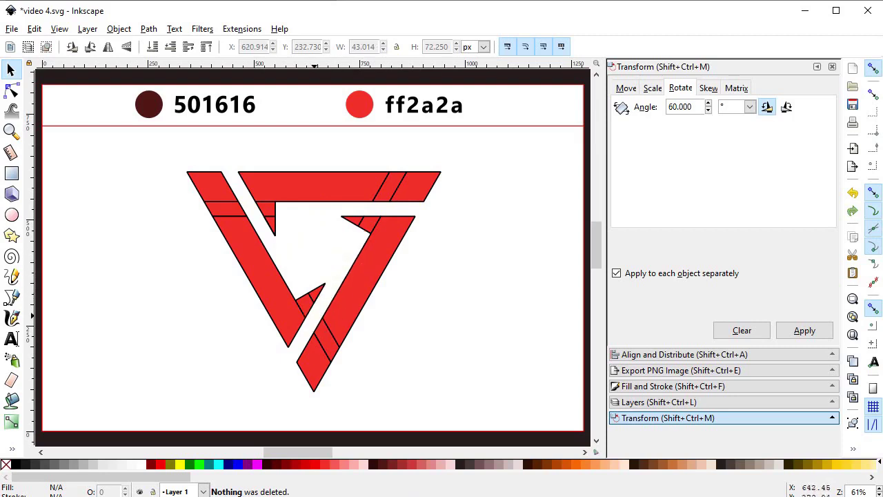
Unite all remaining red pieces with a path Union.
{"action": "left_click_drag", "start_coordinate": [485, 146], "coordinate": [152, 418]}
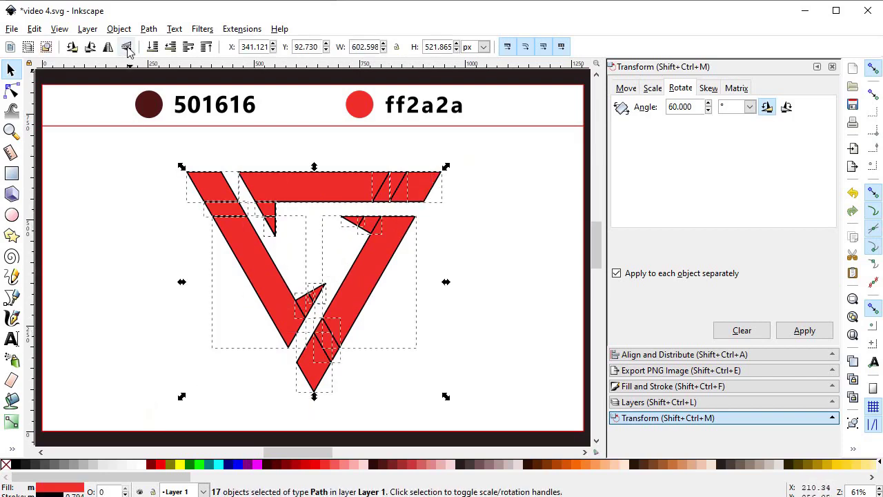
{"action": "left_click", "coordinate": [149, 29]}
{"action": "left_click", "coordinate": [167, 110]}
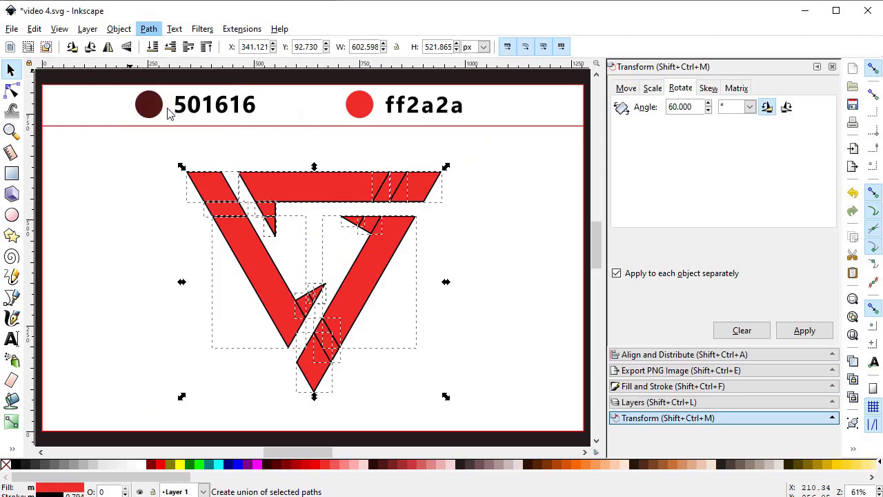
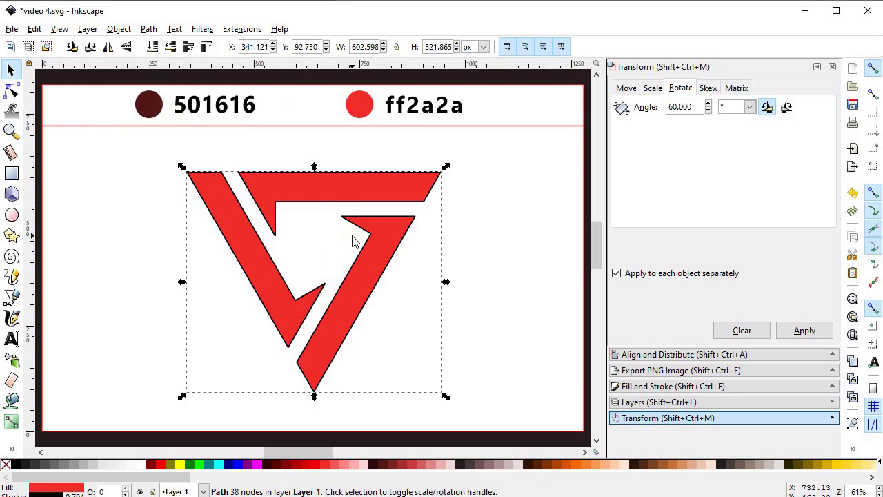
Remove the outline from the united triangle logo and move it horizontally to the page's left edge.
{"action": "left_click", "coordinate": [6, 465], "text": "shift"}
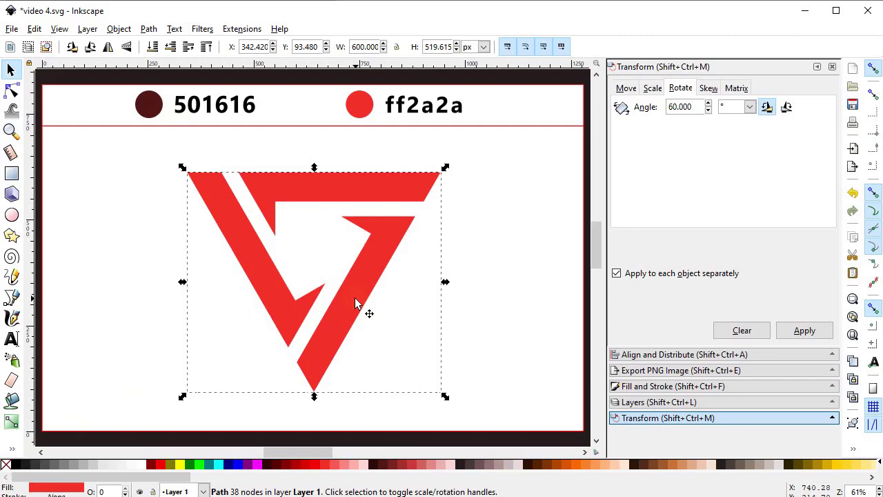
{"action": "left_click_drag", "start_coordinate": [356, 304], "coordinate": [211, 275]}
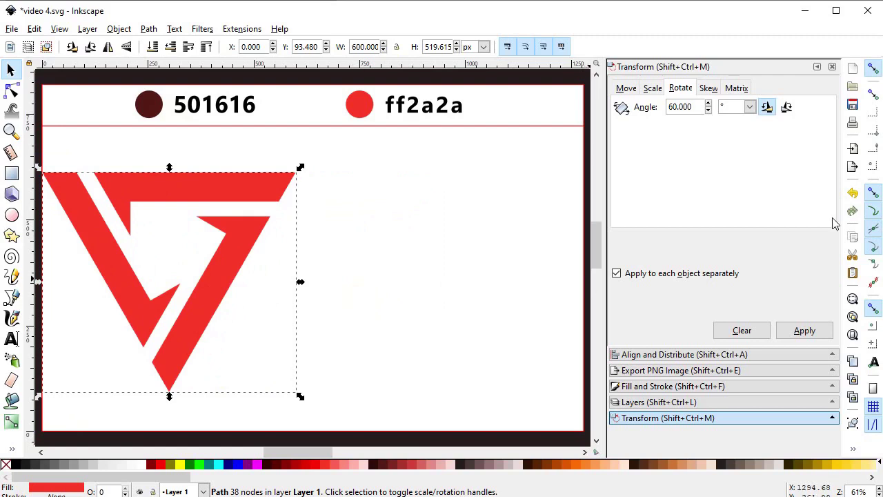
Draw a horizontal line about 878 px long rightward from the upper-left tip of the logo's right arm.
{"action": "left_click", "coordinate": [871, 196]}
{"action": "left_click", "coordinate": [12, 296]}
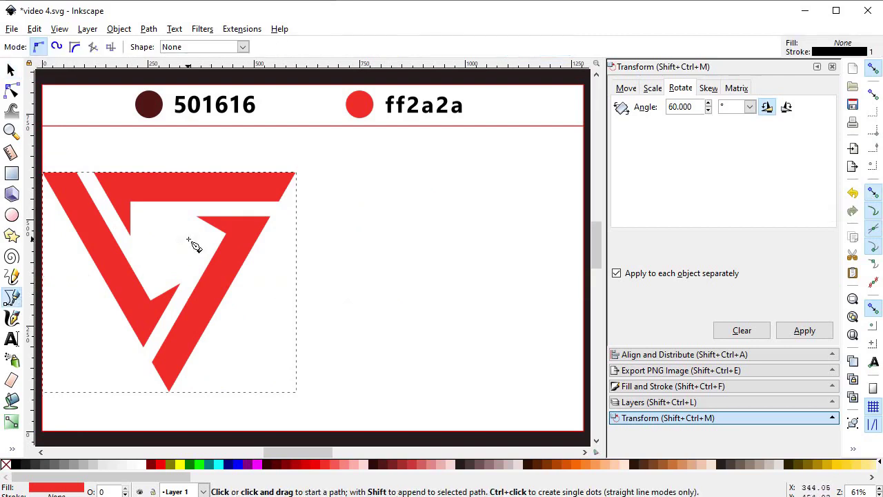
{"action": "left_click", "coordinate": [196, 216]}
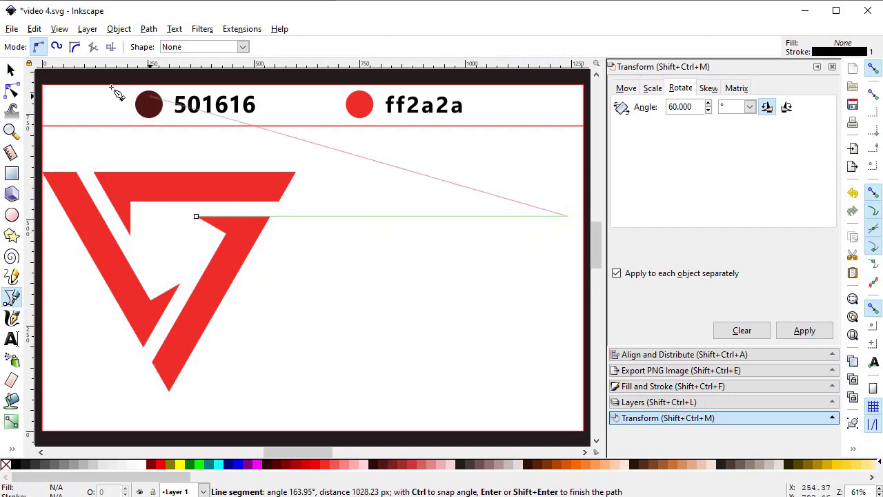
{"action": "left_click", "coordinate": [10, 69]}
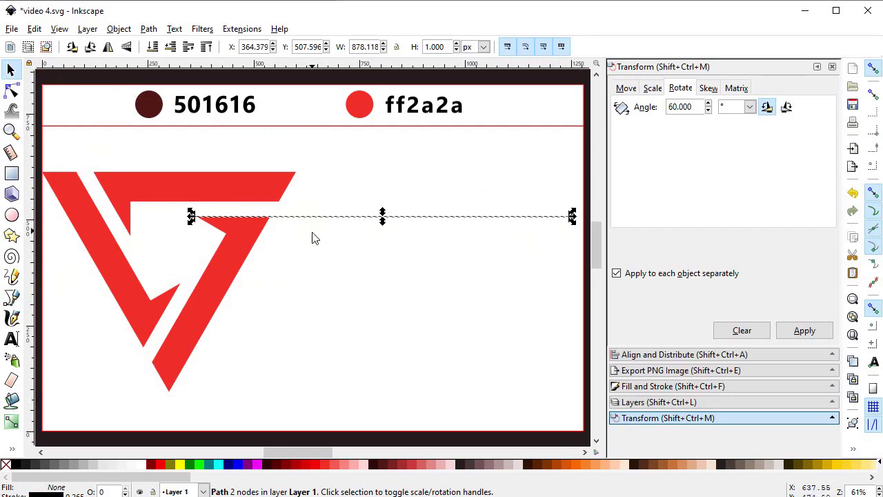
Draw a short vertical spacer line, set its height to 60 px, and snap its top to the horizontal line's right end.
{"action": "left_click", "coordinate": [11, 296]}
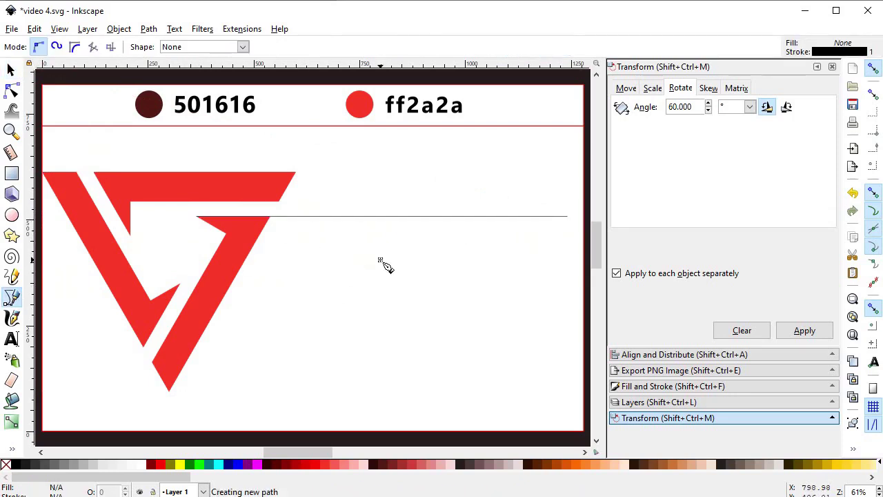
{"action": "left_click", "coordinate": [380, 290]}
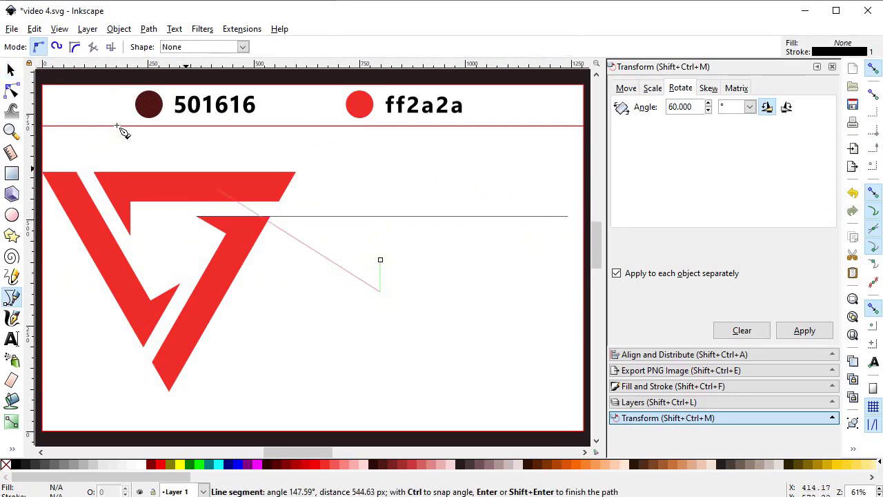
{"action": "left_click", "coordinate": [12, 72]}
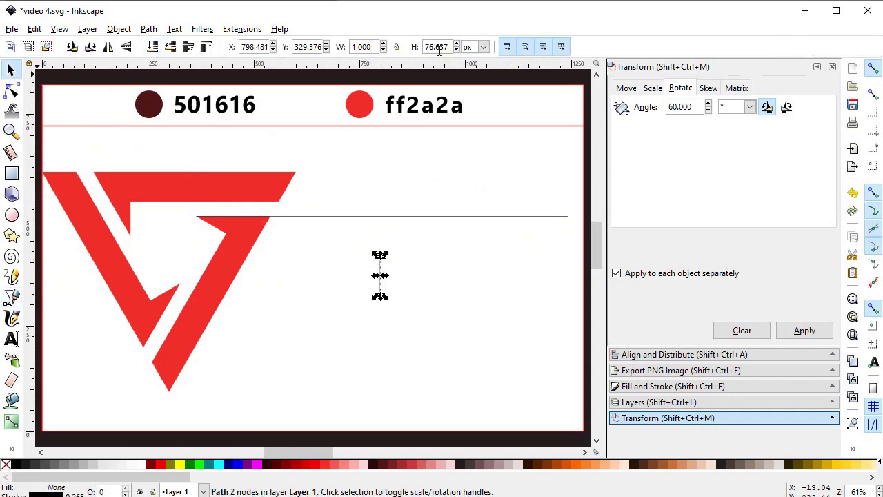
{"action": "type", "text": "60"}
{"action": "key", "text": "Return"}
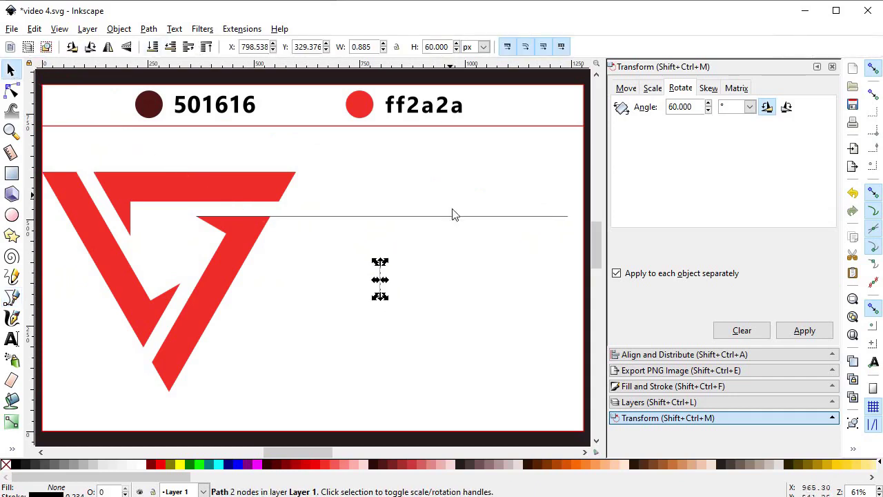
{"action": "left_click", "coordinate": [380, 271]}
{"action": "left_click_drag", "start_coordinate": [380, 276], "coordinate": [567, 222]}
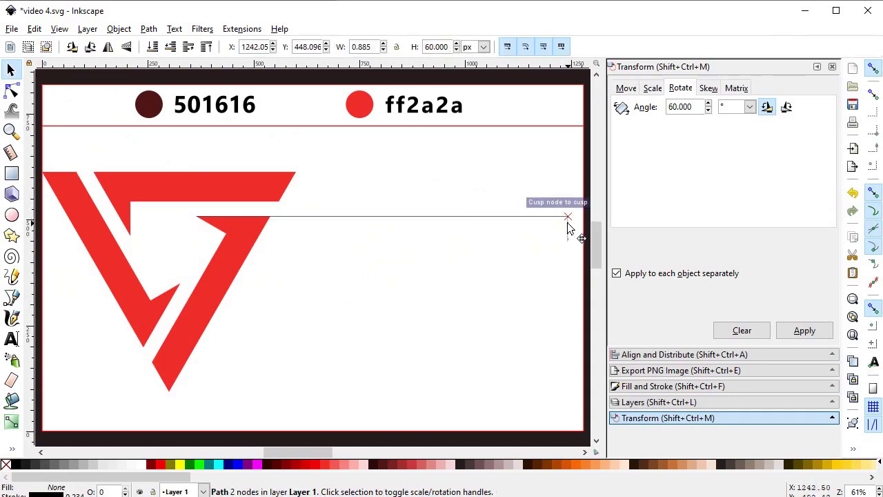
Duplicate the horizontal line and move the copy straight down to the lower end of the 60 px spacer.
{"action": "left_click", "coordinate": [482, 217]}
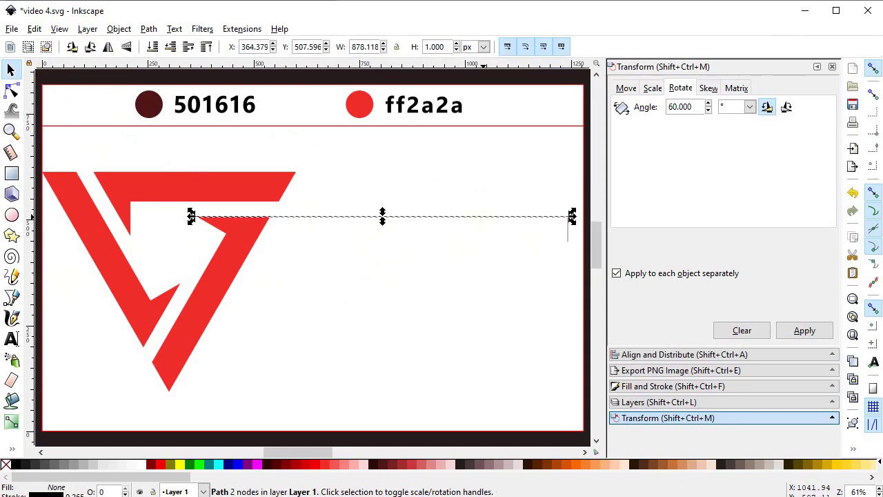
{"action": "right_click", "coordinate": [483, 217]}
{"action": "left_click", "coordinate": [518, 305]}
{"action": "left_click_drag", "start_coordinate": [517, 220], "coordinate": [517, 244]}
{"action": "left_click", "coordinate": [508, 190]}
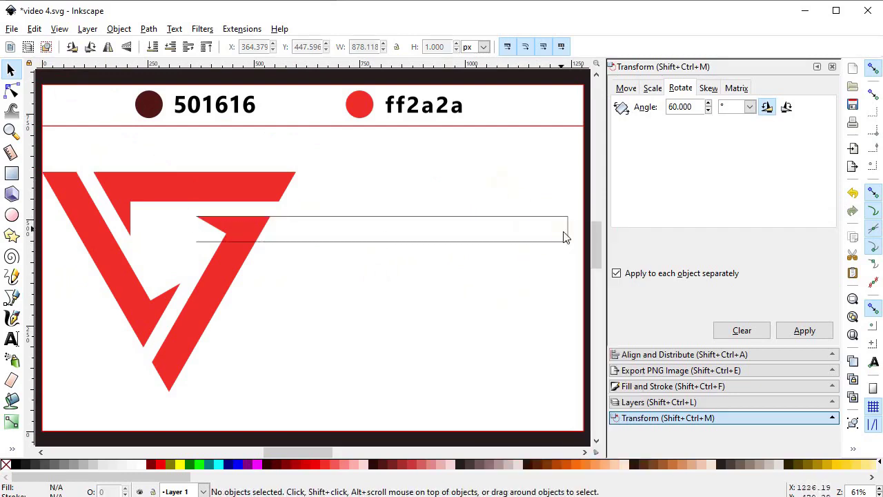
Add four more copies of the horizontal line below the first two, spaced 60 px apart, using the vertical spacer line.
{"action": "left_click", "coordinate": [552, 218]}
{"action": "right_click", "coordinate": [554, 217]}
{"action": "left_click", "coordinate": [532, 309]}
{"action": "left_click_drag", "start_coordinate": [522, 218], "coordinate": [528, 345]}
{"action": "right_click", "coordinate": [542, 269]}
{"action": "key", "text": "Escape"}
{"action": "right_click", "coordinate": [528, 295]}
{"action": "left_click", "coordinate": [545, 308]}
{"action": "left_click", "coordinate": [571, 331]}
{"action": "left_click", "coordinate": [569, 318]}
{"action": "right_click", "coordinate": [517, 319]}
{"action": "left_click", "coordinate": [528, 130]}
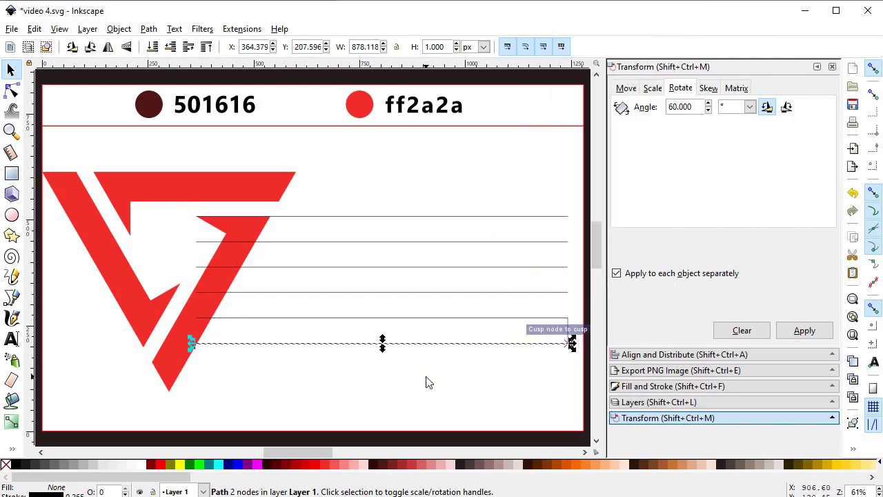
{"action": "left_click", "coordinate": [428, 382]}
Duplicate the top two horizontal lines, combine the copies into one path and rotate it 90° counterclockwise.
{"action": "left_click_drag", "start_coordinate": [435, 178], "coordinate": [433, 253]}
{"action": "right_click", "coordinate": [408, 240]}
{"action": "left_click", "coordinate": [463, 337]}
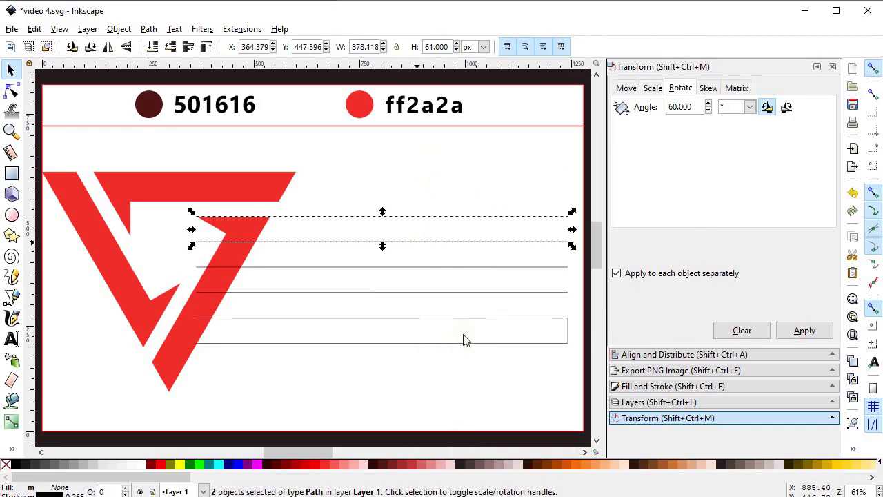
{"action": "left_click", "coordinate": [148, 28]}
{"action": "left_click", "coordinate": [162, 200]}
{"action": "left_click", "coordinate": [74, 47]}
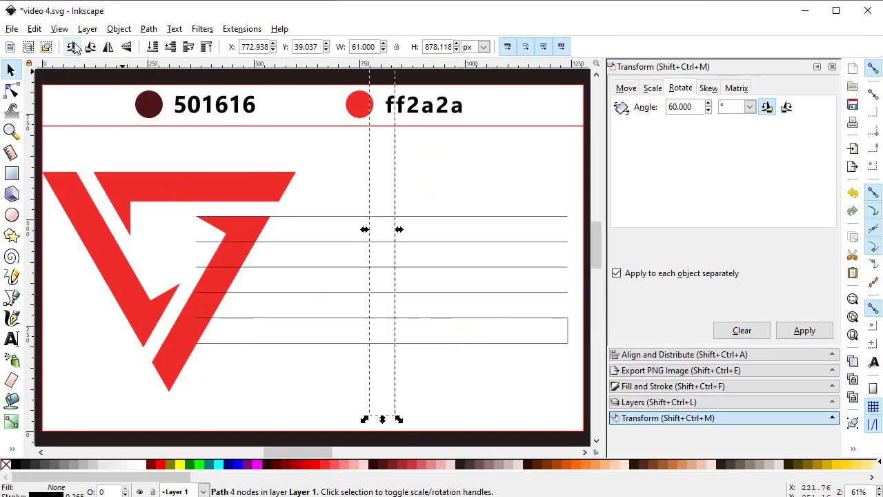
Move the vertical pair nearer the logo and duplicate it to the right, leaving four vertical lines spaced 60 px apart.
{"action": "left_click_drag", "start_coordinate": [402, 183], "coordinate": [341, 222]}
{"action": "right_click", "coordinate": [341, 222]}
{"action": "left_click", "coordinate": [364, 311]}
{"action": "left_click_drag", "start_coordinate": [338, 359], "coordinate": [366, 373]}
{"action": "right_click", "coordinate": [335, 379]}
{"action": "left_click", "coordinate": [359, 184]}
{"action": "left_click", "coordinate": [241, 403]}
Draw three 180 × 60 px red rectangles across the grid's three columns, in the first, third and fifth rows.
{"action": "left_click", "coordinate": [11, 173]}
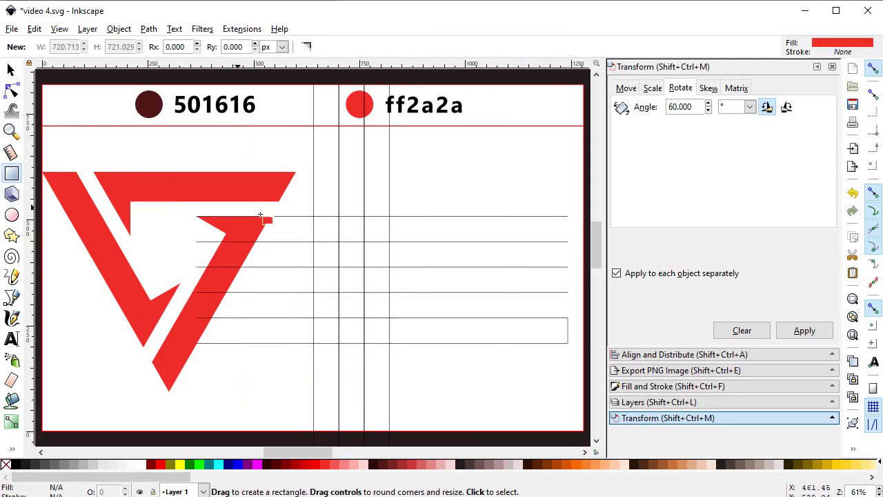
{"action": "left_click_drag", "start_coordinate": [314, 218], "coordinate": [391, 242]}
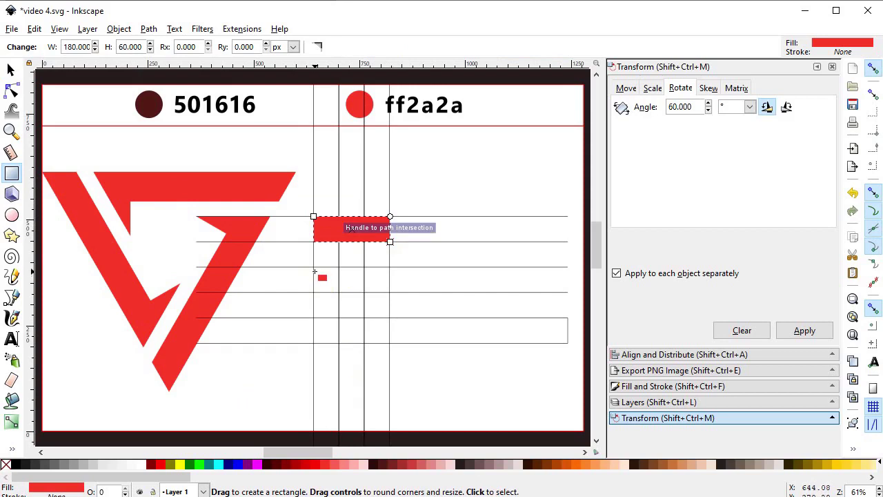
{"action": "left_click_drag", "start_coordinate": [314, 267], "coordinate": [389, 293]}
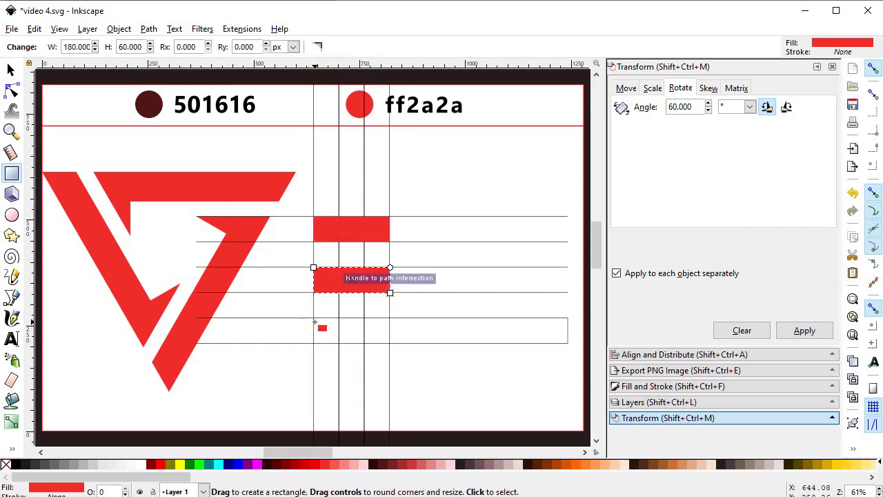
{"action": "left_click_drag", "start_coordinate": [314, 318], "coordinate": [390, 343]}
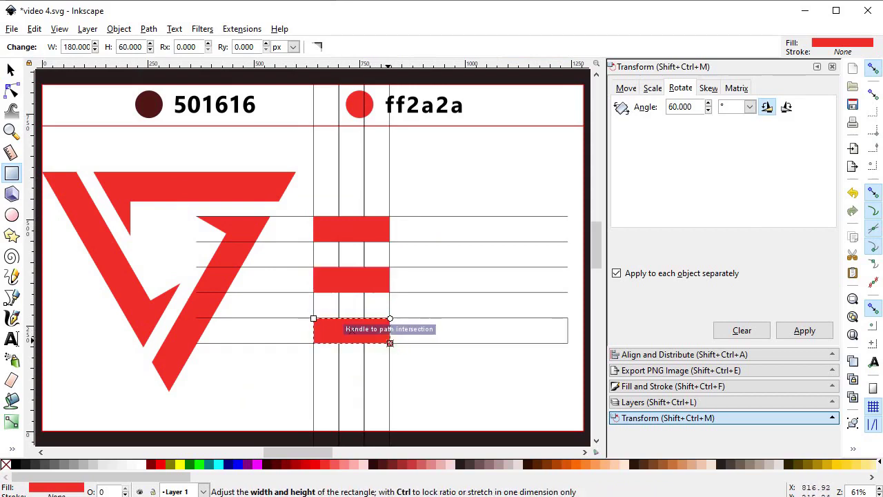
Draw two 60 × 300 px red rectangles down the grid's outer columns to complete the block figure 8.
{"action": "left_click_drag", "start_coordinate": [314, 217], "coordinate": [337, 343]}
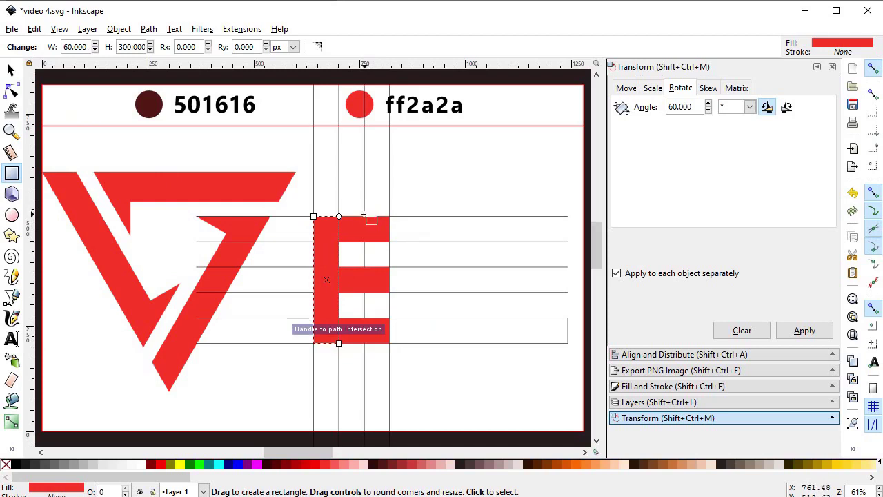
{"action": "left_click_drag", "start_coordinate": [363, 216], "coordinate": [389, 342]}
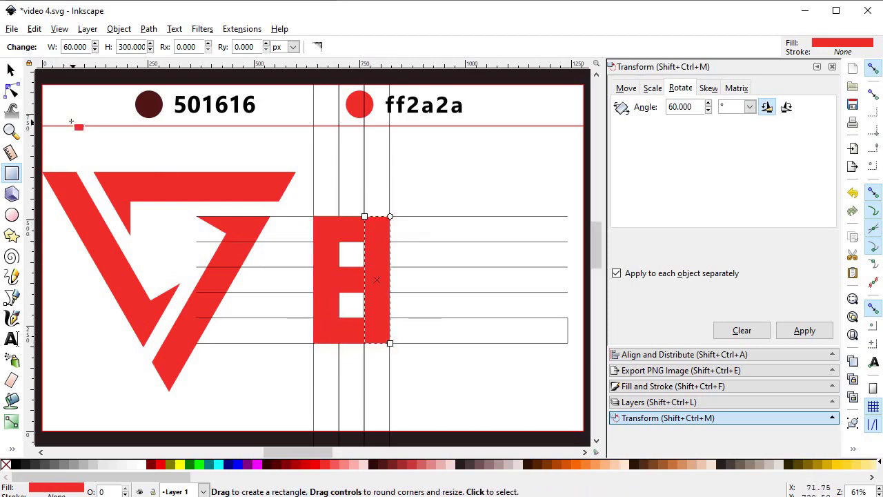
{"action": "left_click", "coordinate": [11, 70]}
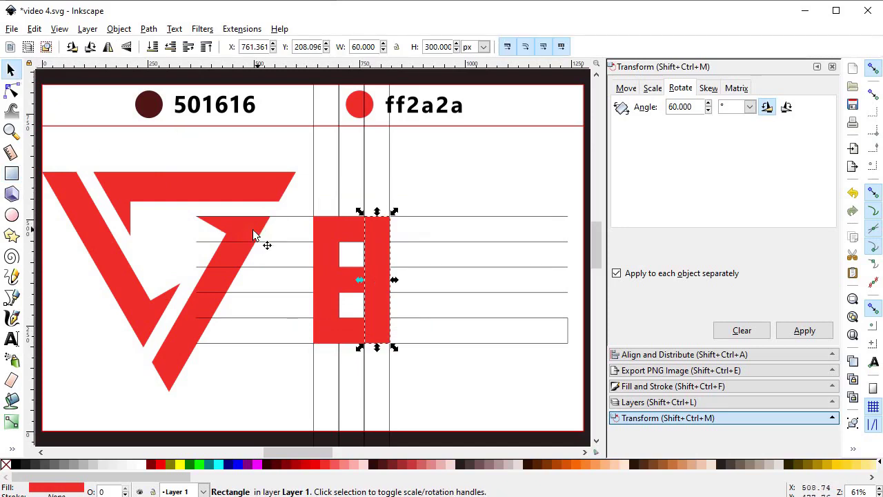
{"action": "left_click", "coordinate": [439, 188]}
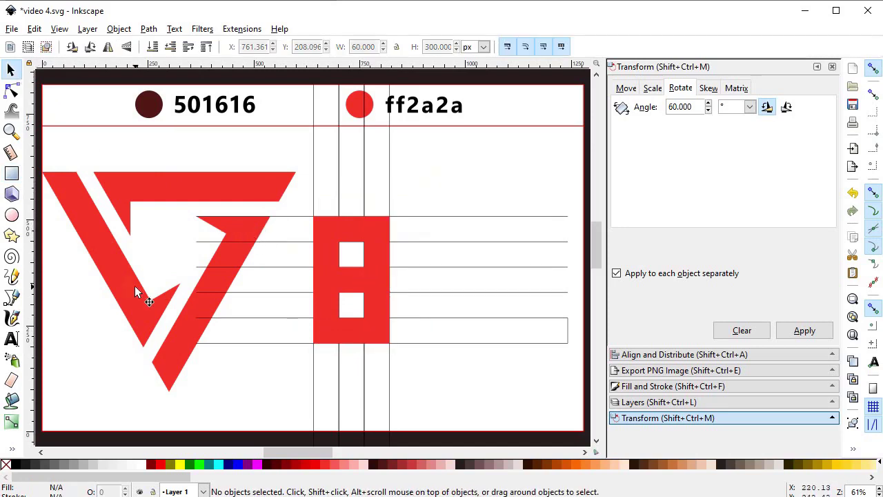
Draw a line along the inner edge of the logo's right arm and stretch it proportionally up to the top arm's underside.
{"action": "left_click", "coordinate": [13, 297]}
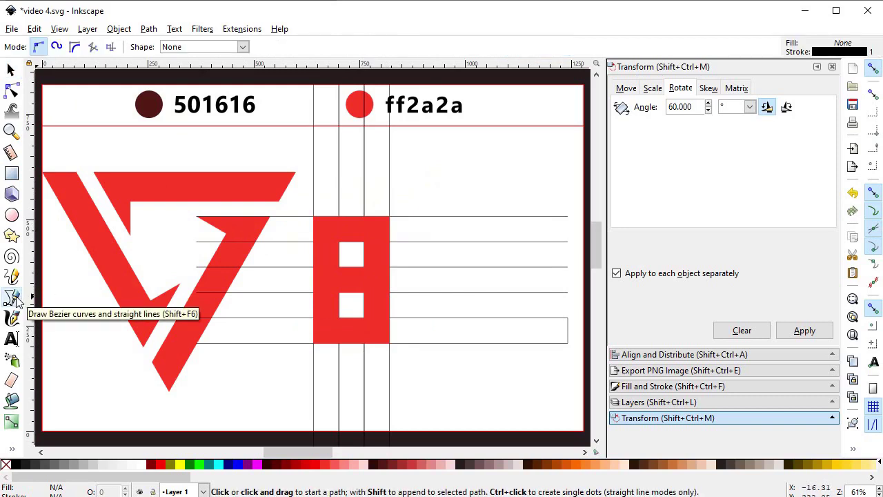
{"action": "left_click", "coordinate": [151, 362]}
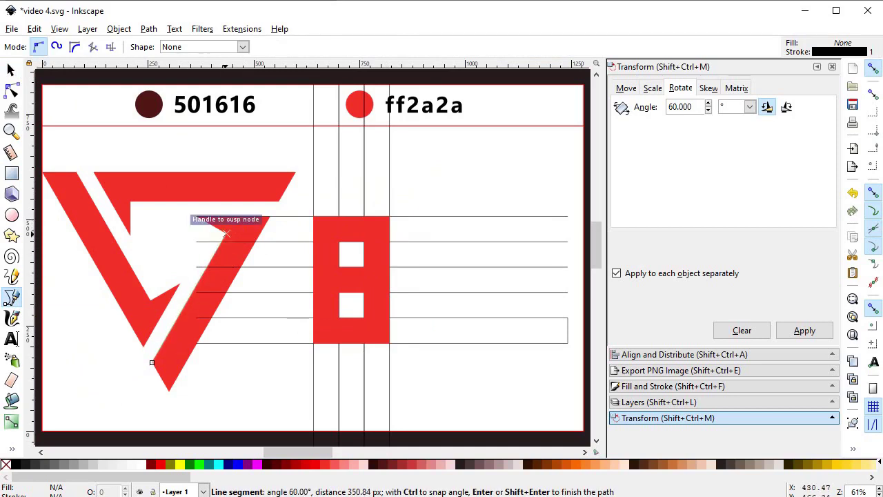
{"action": "left_click", "coordinate": [228, 237]}
{"action": "left_click", "coordinate": [11, 69]}
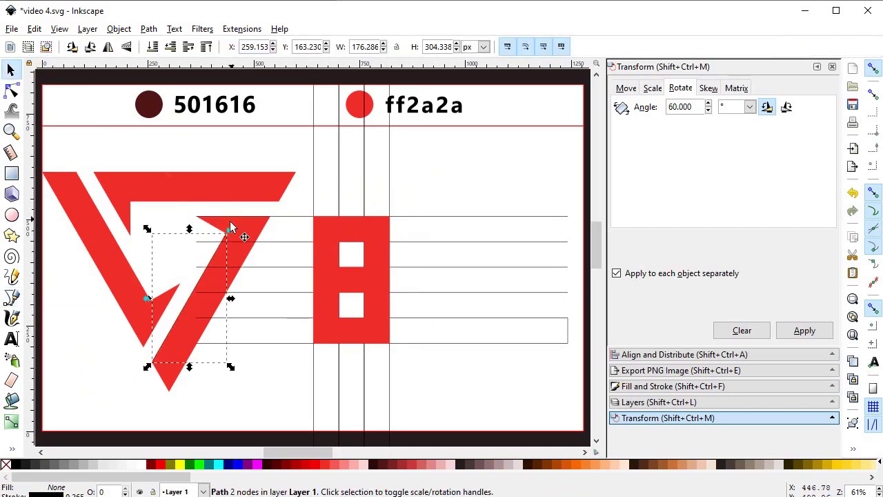
{"action": "key", "text": "ctrl"}
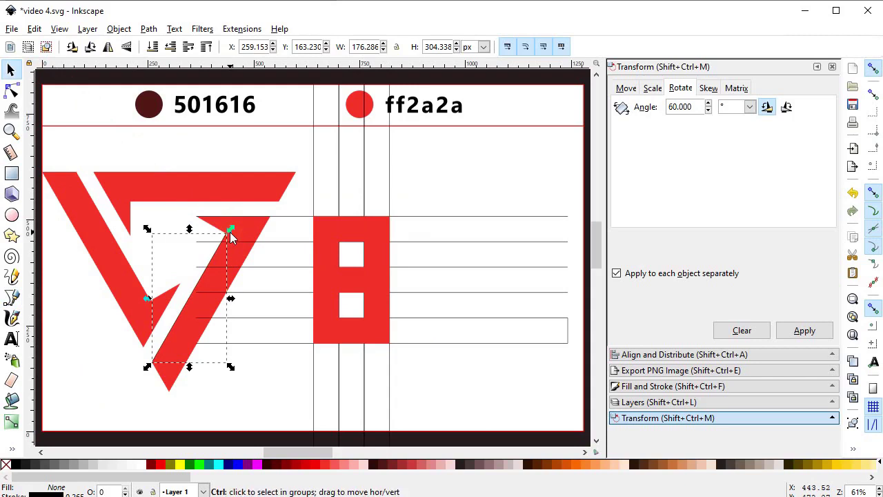
{"action": "left_click_drag", "start_coordinate": [230, 232], "coordinate": [258, 191]}
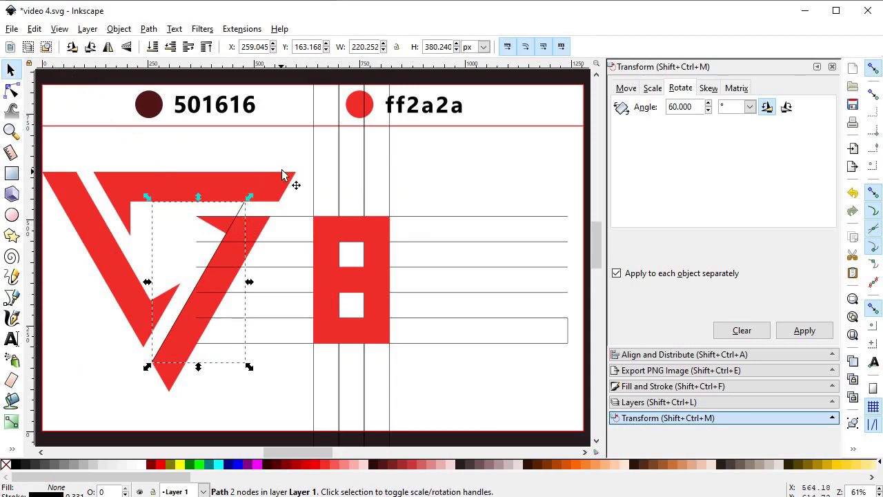
Split the logo with the slanted line using path Division, separating the pointed tip of the right arm.
{"action": "left_click_drag", "start_coordinate": [301, 141], "coordinate": [39, 417]}
{"action": "left_click", "coordinate": [148, 29]}
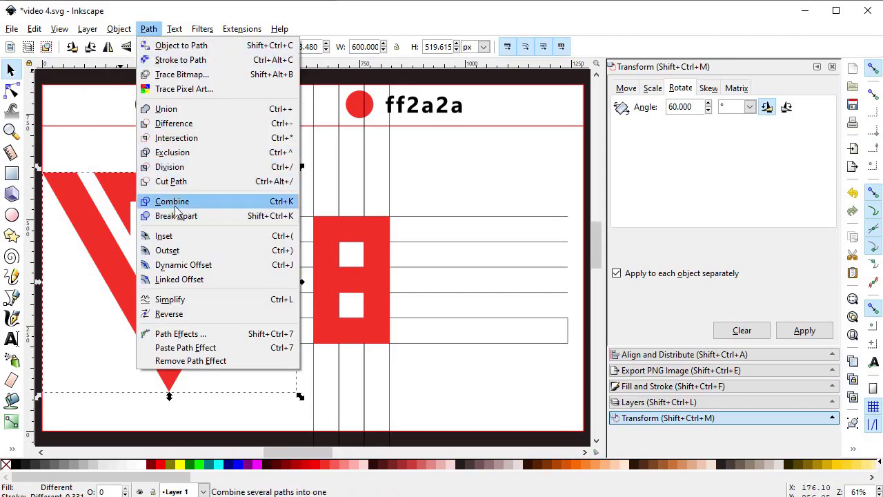
{"action": "left_click", "coordinate": [175, 167]}
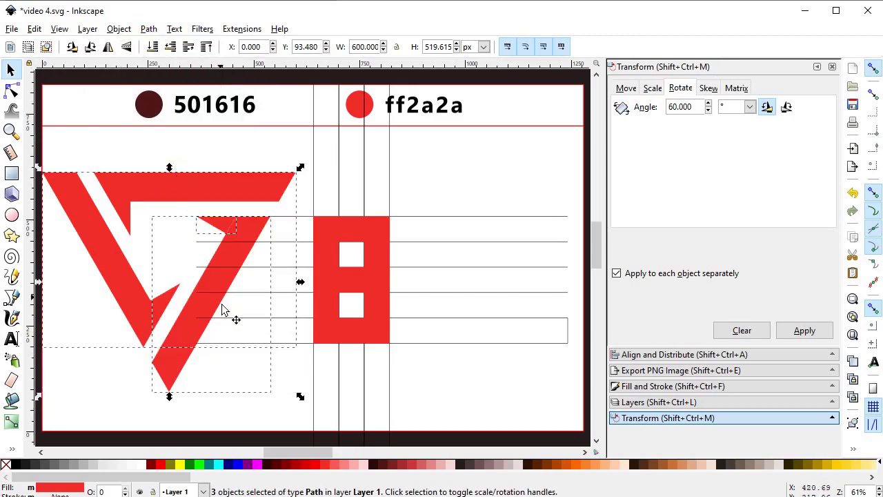
{"action": "left_click", "coordinate": [230, 376]}
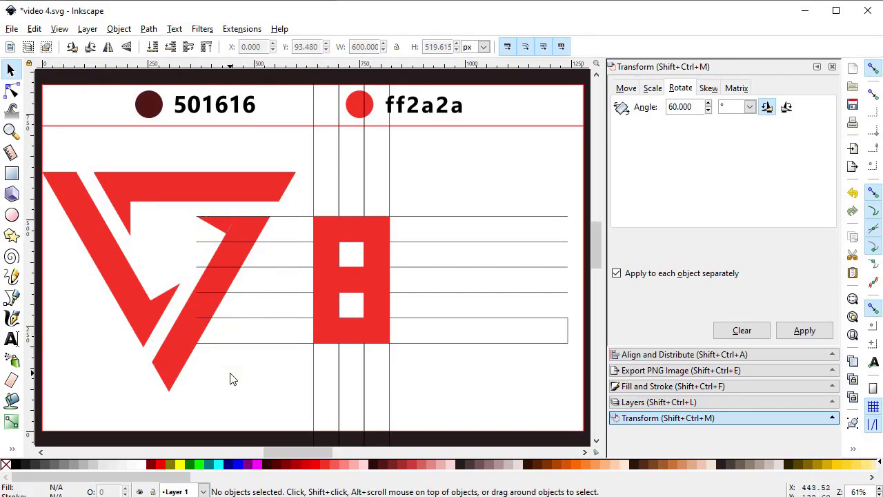
Duplicate the right arm's separated tip piece and move the copy above the grid, to the right of the vertical lines.
{"action": "left_click", "coordinate": [216, 230]}
{"action": "right_click", "coordinate": [217, 230]}
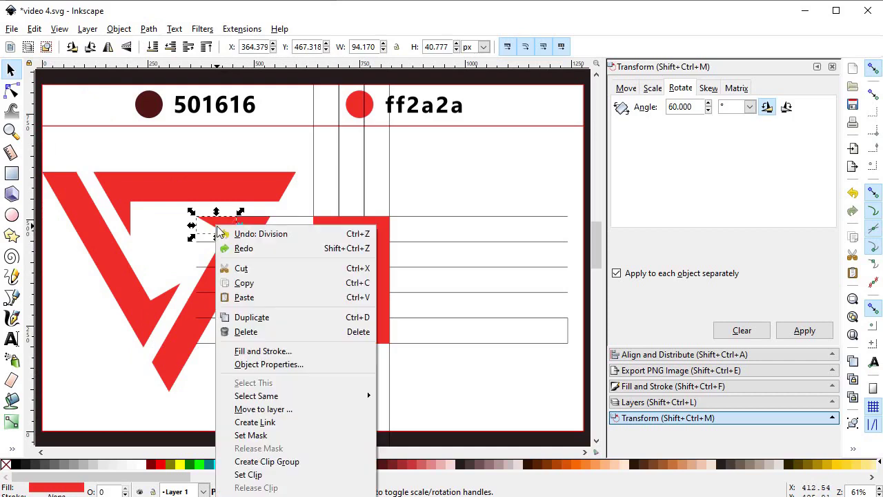
{"action": "left_click", "coordinate": [255, 316]}
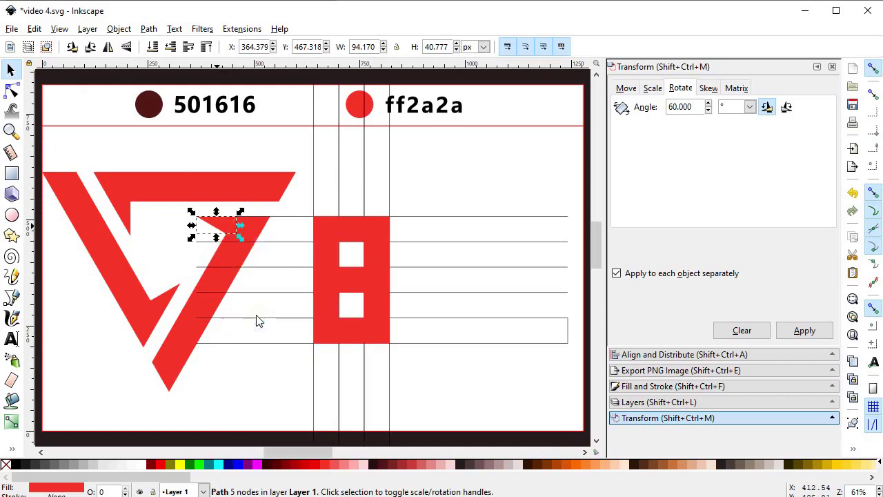
{"action": "left_click_drag", "start_coordinate": [220, 226], "coordinate": [437, 178]}
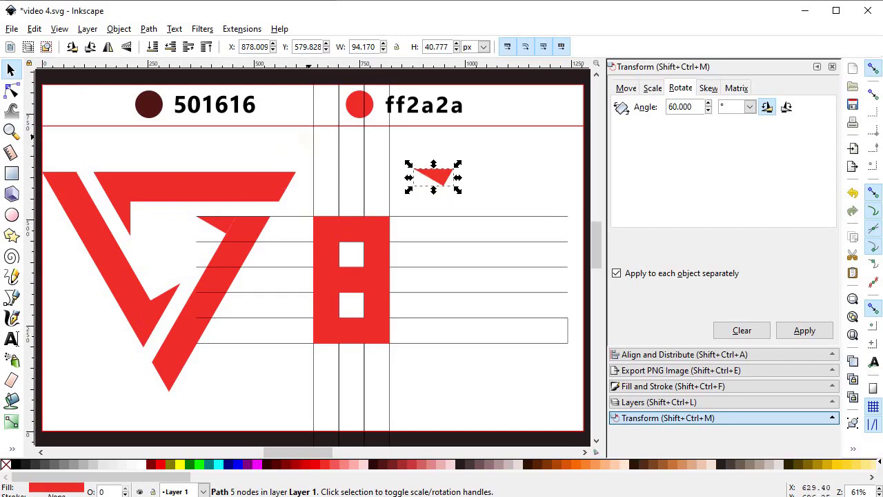
Select all the pieces of the triangular logo and combine them into a single path.
{"action": "left_click", "coordinate": [302, 144]}
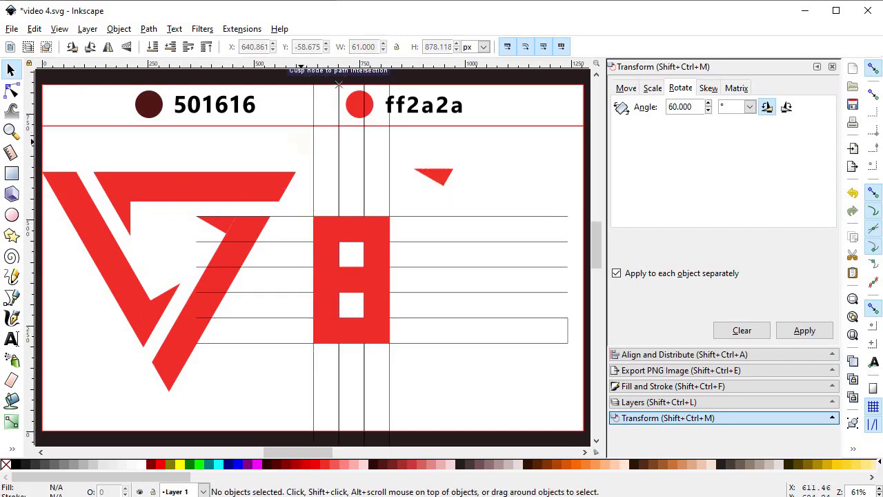
{"action": "left_click_drag", "start_coordinate": [303, 141], "coordinate": [34, 407]}
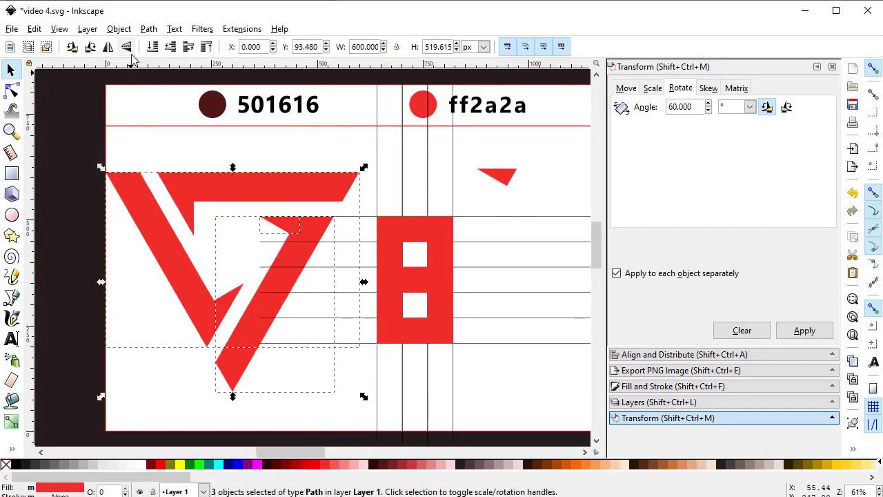
{"action": "left_click", "coordinate": [149, 29]}
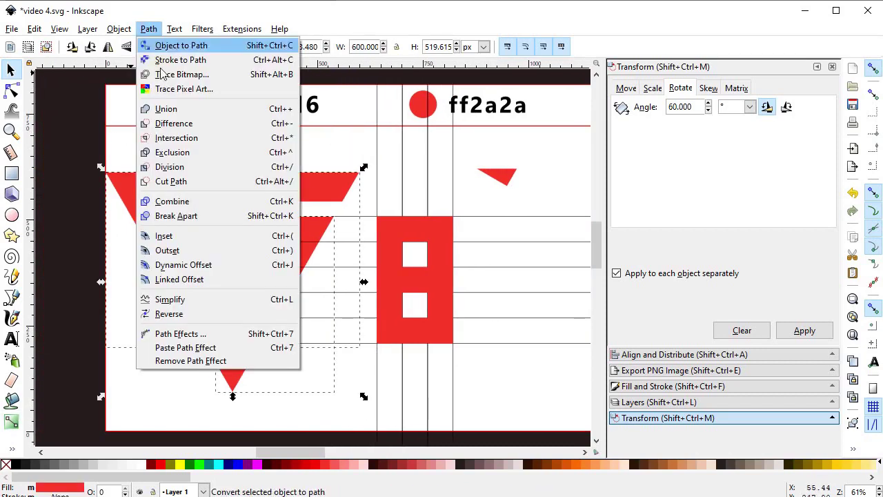
{"action": "left_click", "coordinate": [173, 201]}
{"action": "left_click", "coordinate": [852, 299]}
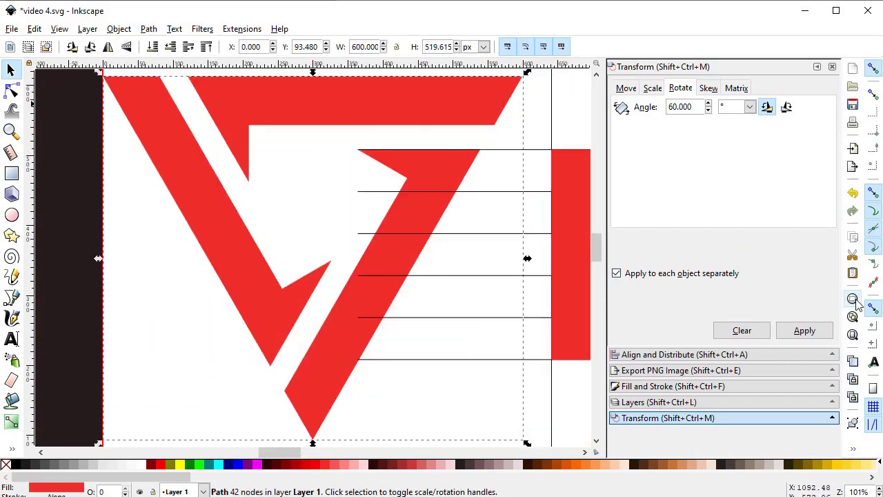
{"action": "left_click", "coordinate": [852, 335]}
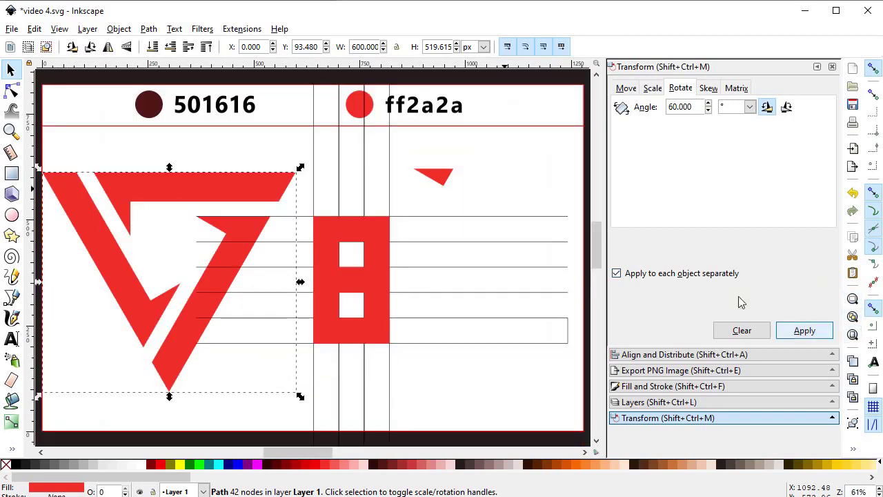
Align the tip copy's upper-right node vertically with its bottom node, relative to the last selected, to form a right triangle.
{"action": "left_click", "coordinate": [438, 177]}
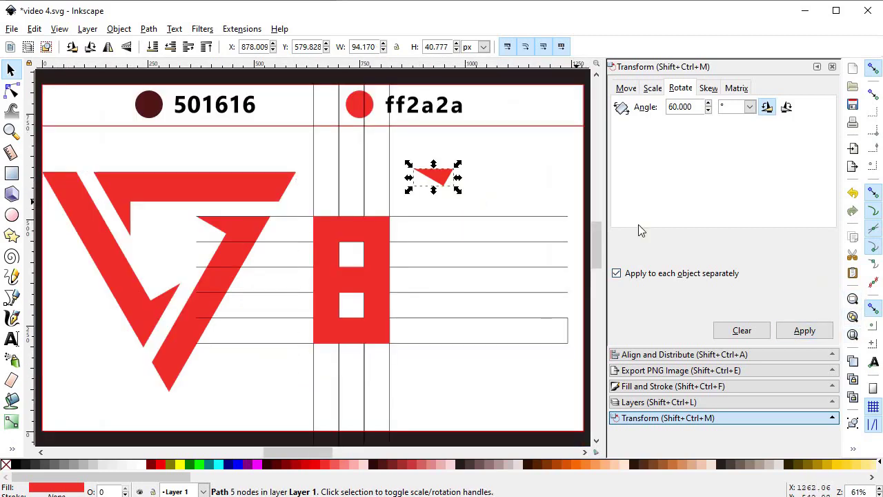
{"action": "left_click", "coordinate": [852, 299]}
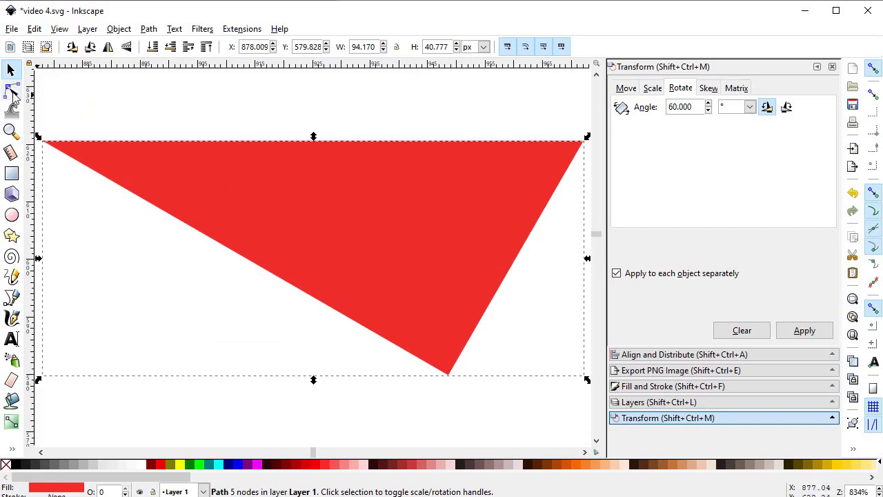
{"action": "left_click", "coordinate": [12, 92]}
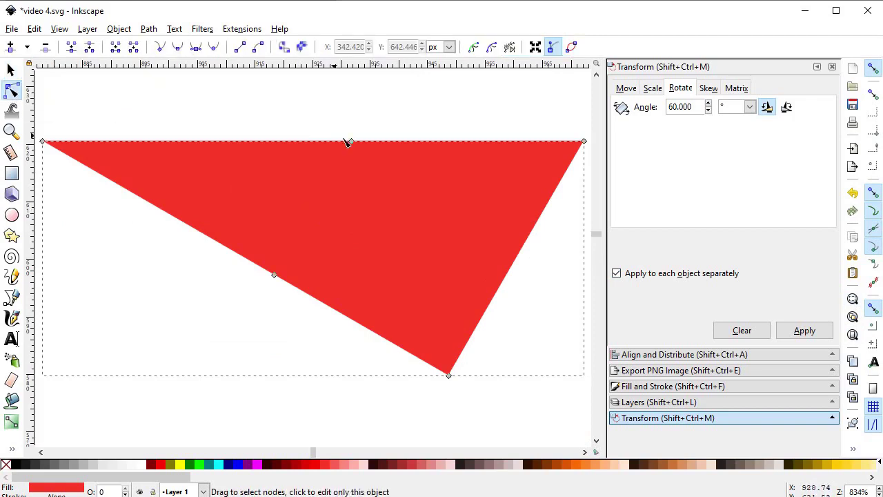
{"action": "left_click", "coordinate": [584, 142]}
{"action": "left_click", "coordinate": [451, 374], "text": "shift"}
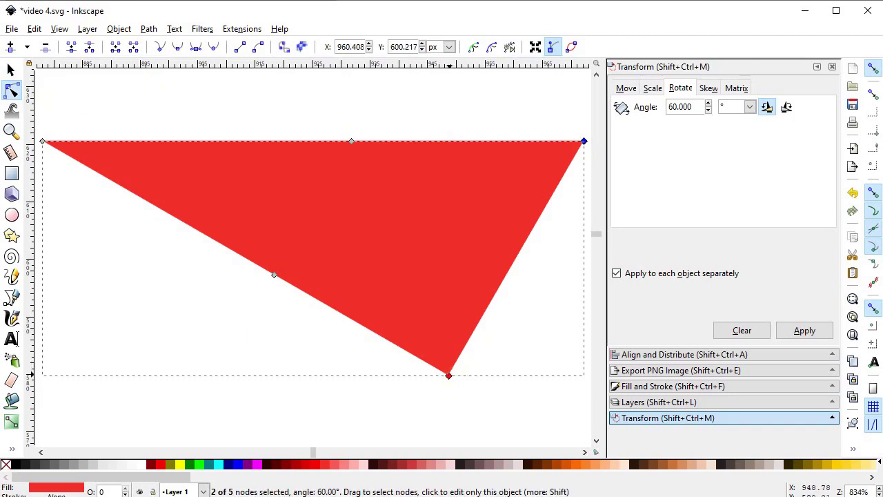
{"action": "left_click", "coordinate": [667, 354]}
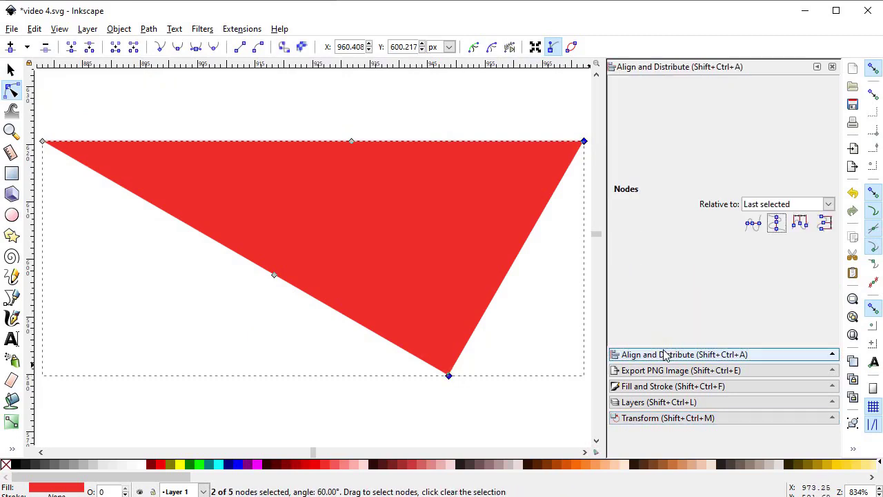
{"action": "left_click", "coordinate": [777, 227]}
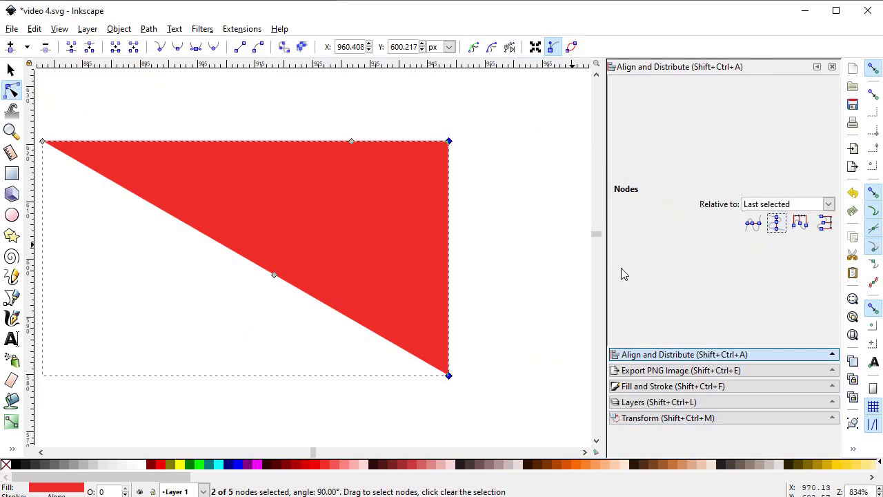
{"action": "key", "text": "5"}
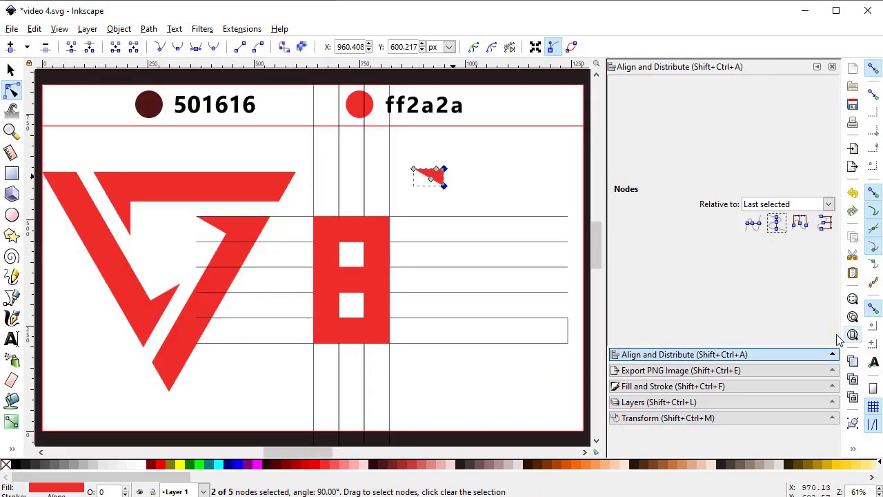
Snap the right triangle outside the 8's upper-left corner and place a navy blue duplicate inside its upper-right corner.
{"action": "left_click", "coordinate": [10, 69]}
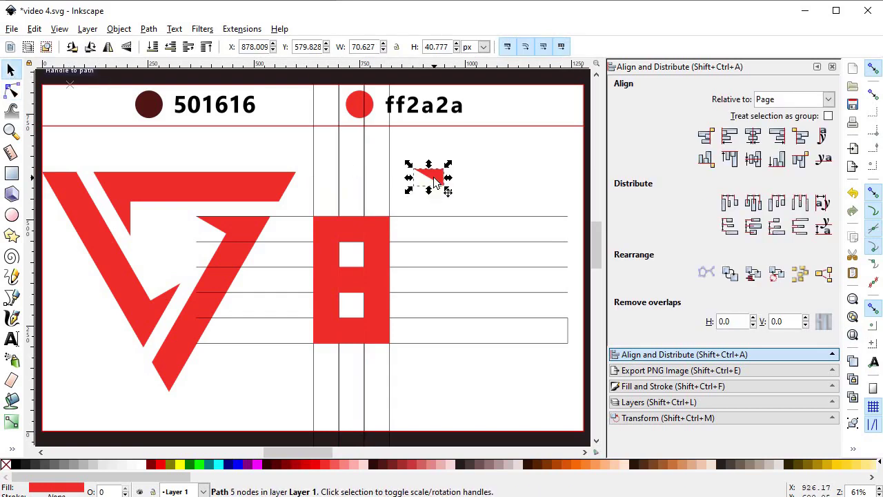
{"action": "left_click_drag", "start_coordinate": [434, 178], "coordinate": [297, 225]}
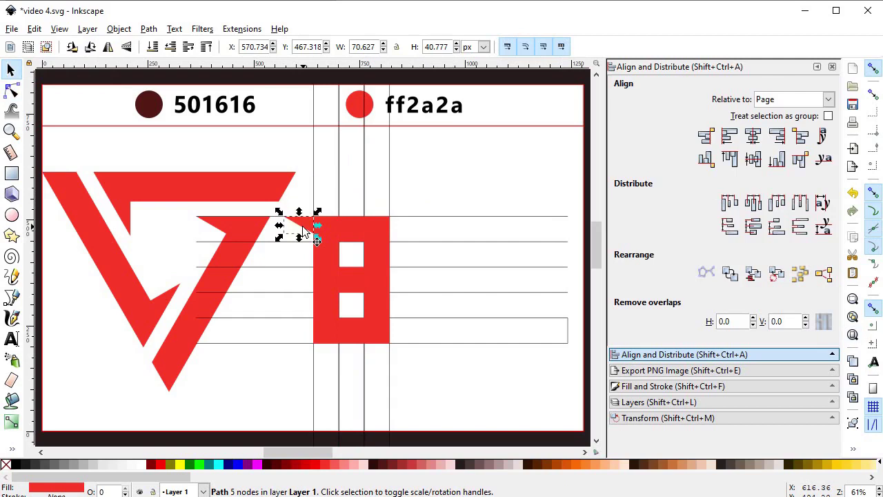
{"action": "right_click", "coordinate": [307, 232]}
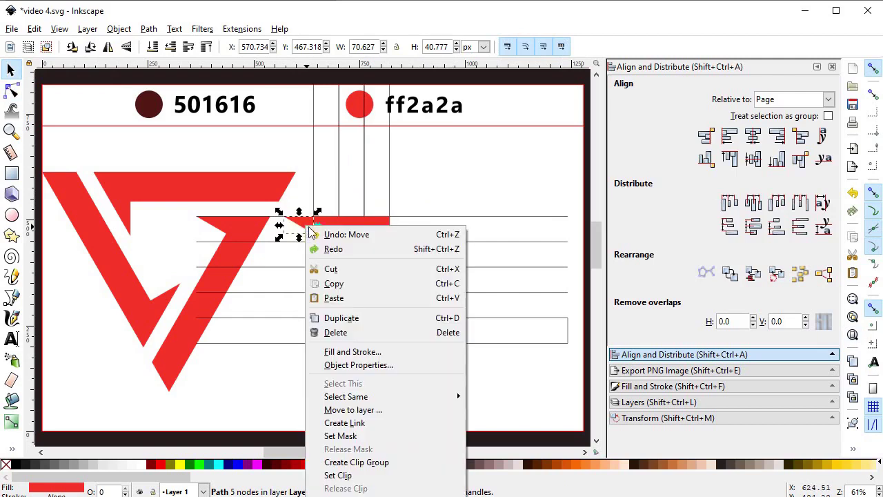
{"action": "left_click", "coordinate": [343, 315]}
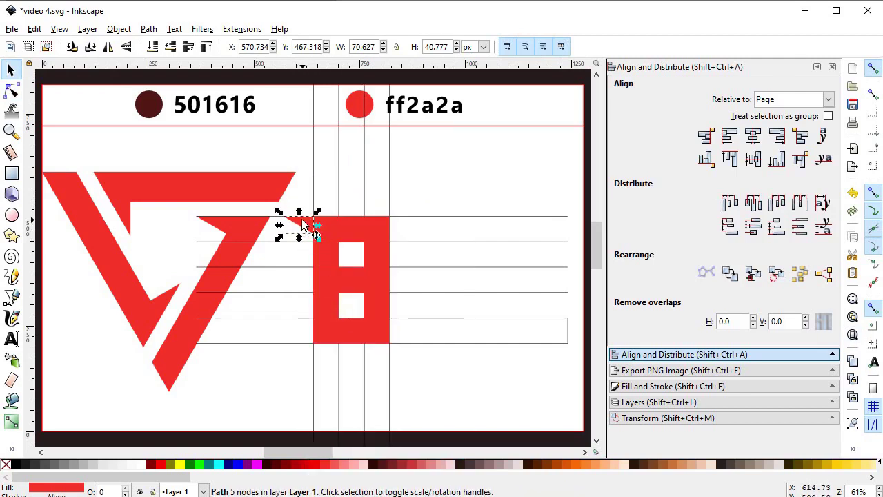
{"action": "left_click_drag", "start_coordinate": [315, 231], "coordinate": [391, 230]}
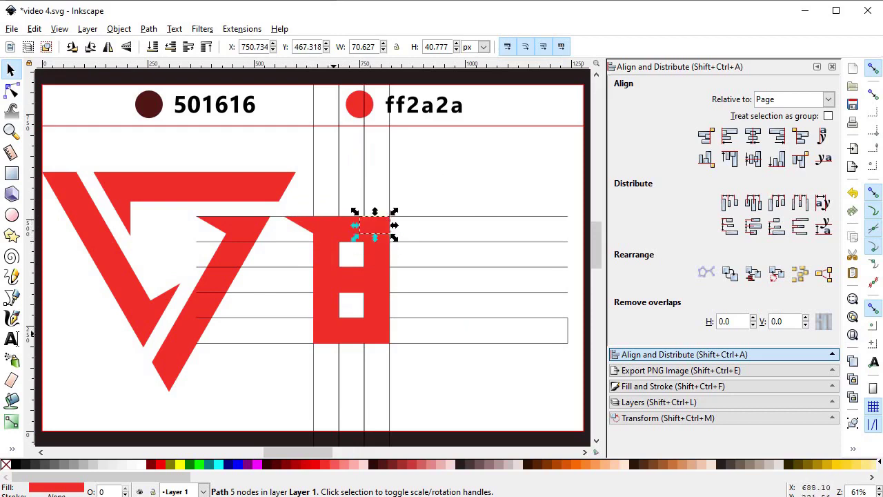
{"action": "left_click", "coordinate": [228, 466]}
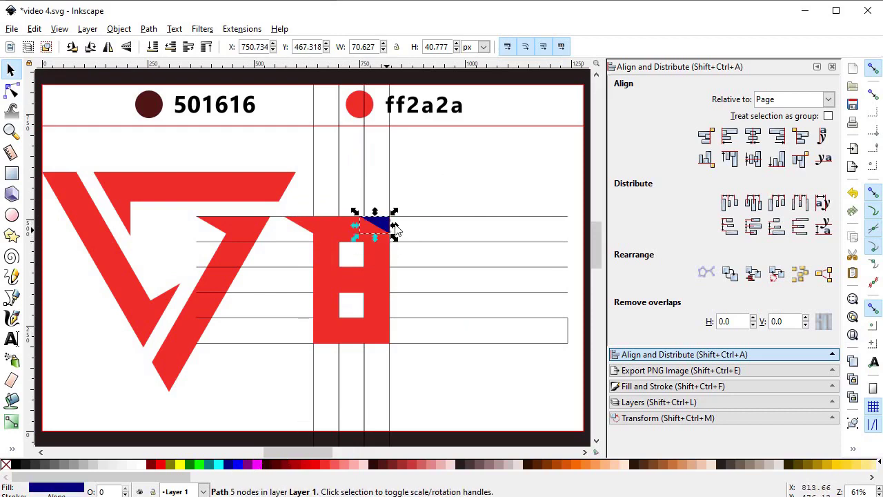
{"action": "left_click", "coordinate": [455, 179]}
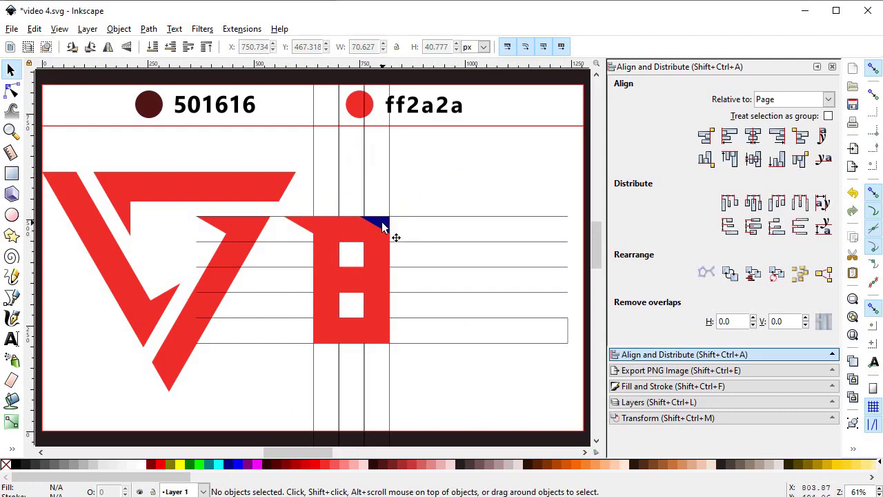
Move the navy triangle aside, unite the 8's rectangles with Union, and snap the triangle back into the upper-right corner.
{"action": "left_click_drag", "start_coordinate": [382, 228], "coordinate": [310, 366]}
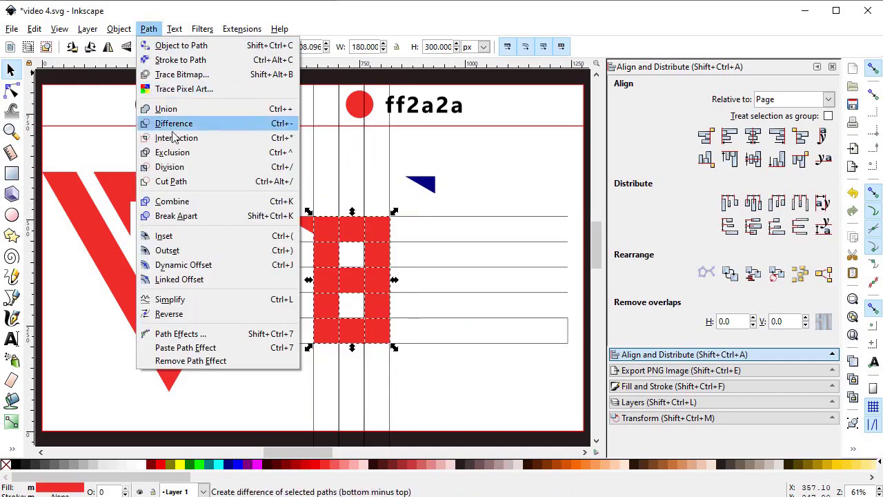
{"action": "left_click", "coordinate": [170, 114]}
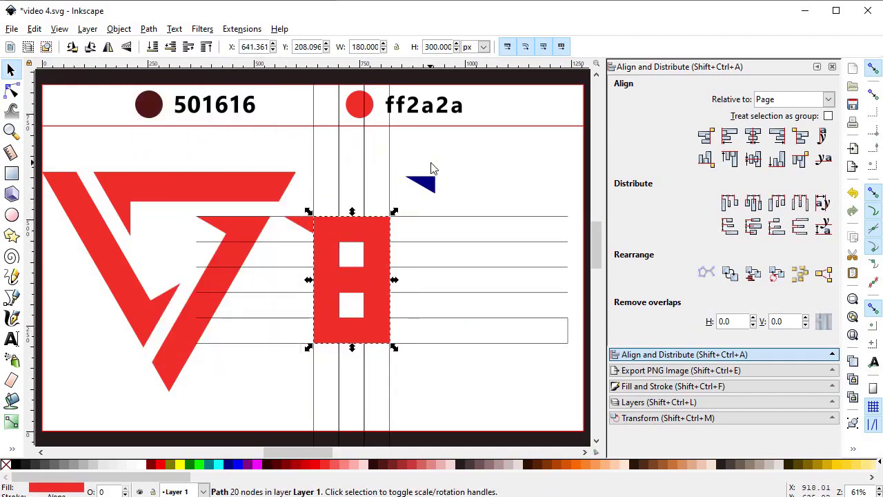
{"action": "left_click_drag", "start_coordinate": [429, 182], "coordinate": [381, 231]}
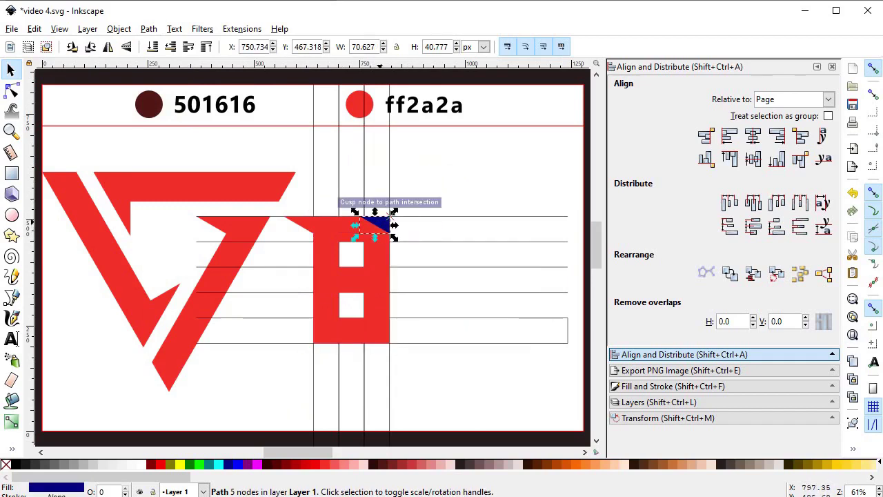
Duplicate the navy triangle, flip the copy vertically, and snap it into the 8's lower-right corner.
{"action": "right_click", "coordinate": [376, 214]}
{"action": "left_click", "coordinate": [404, 310]}
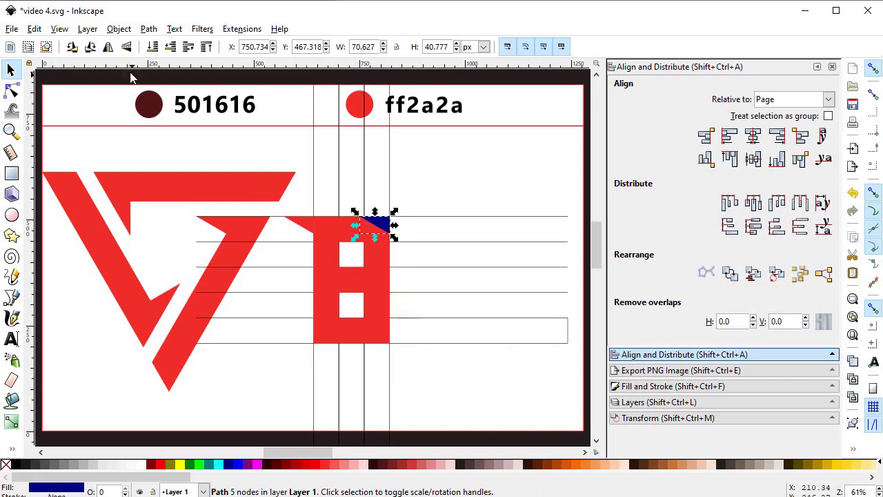
{"action": "left_click", "coordinate": [126, 46]}
{"action": "left_click_drag", "start_coordinate": [382, 235], "coordinate": [388, 351]}
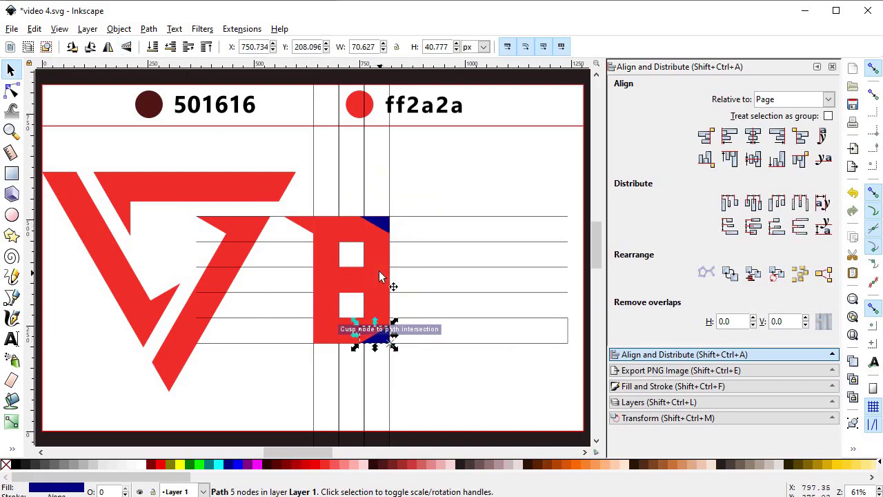
Cut the 8's upper-right corner by subtracting the upper navy triangle with path Difference.
{"action": "left_click", "coordinate": [381, 232]}
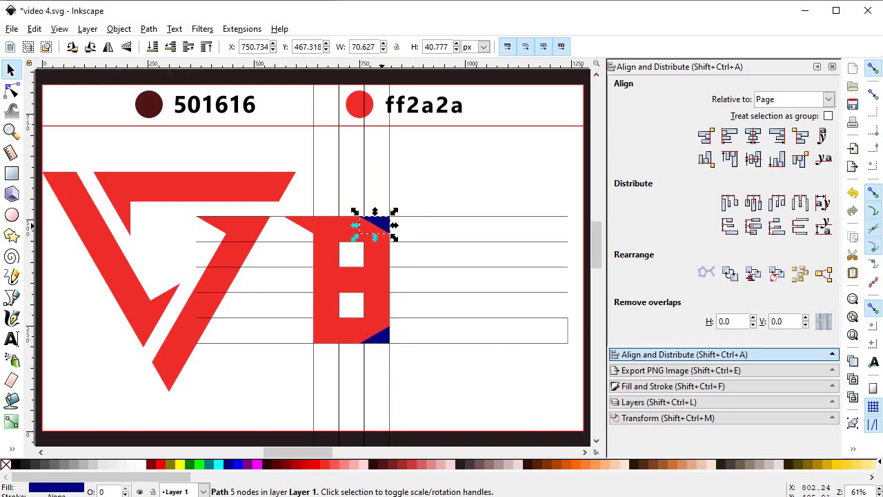
{"action": "left_click", "coordinate": [376, 264], "text": "shift"}
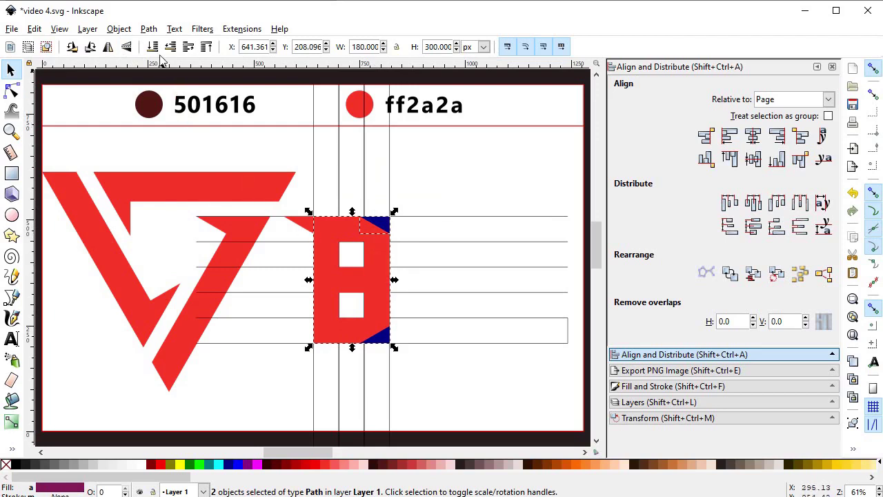
{"action": "left_click", "coordinate": [148, 29]}
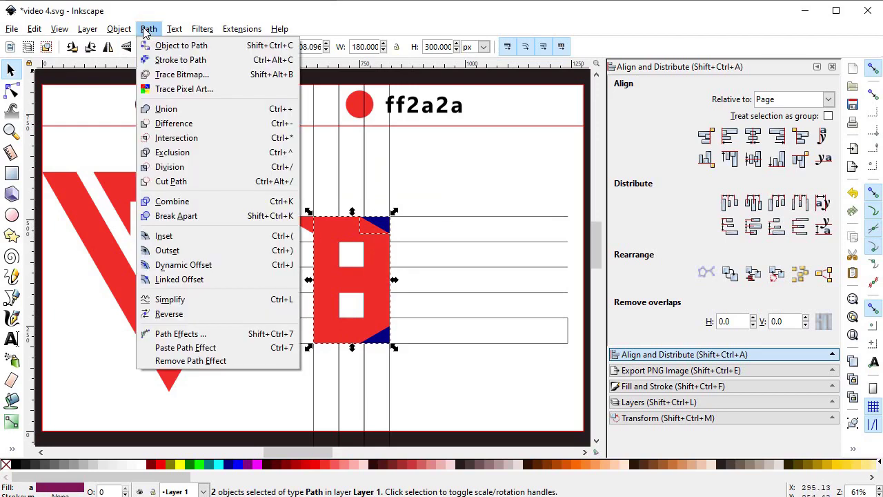
{"action": "left_click", "coordinate": [177, 126]}
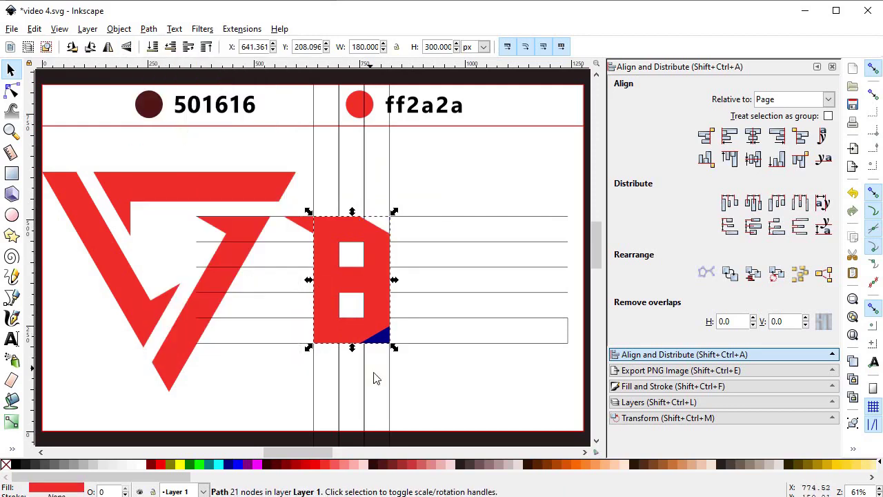
{"action": "left_click", "coordinate": [420, 391]}
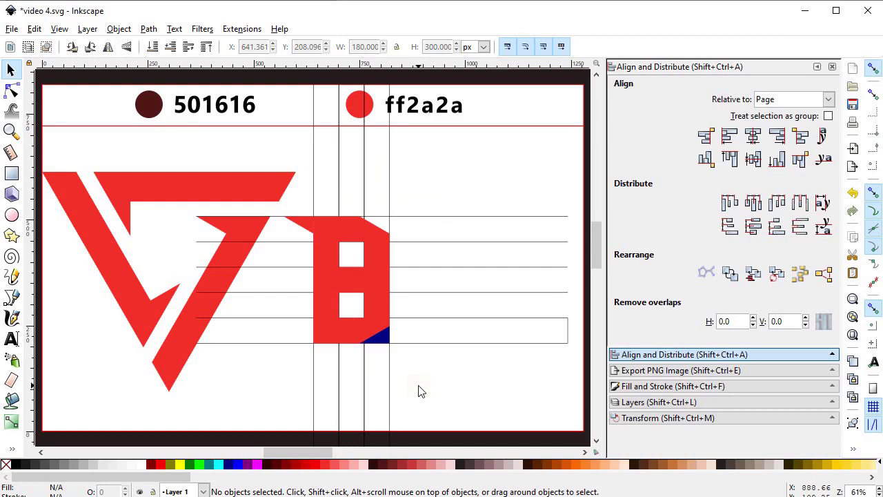
Cut the 8's lower-right corner by subtracting the remaining navy triangle with path Difference.
{"action": "left_click", "coordinate": [386, 344], "text": "shift"}
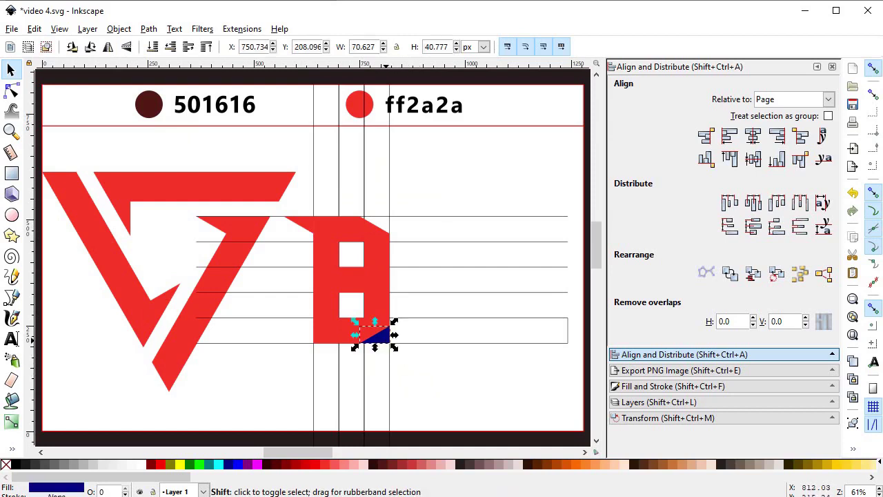
{"action": "left_click", "coordinate": [377, 312], "text": "shift"}
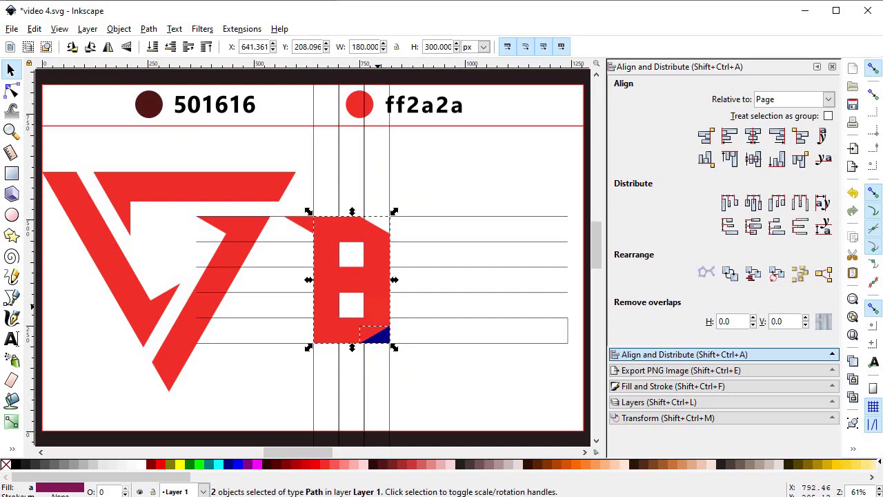
{"action": "left_click", "coordinate": [148, 29]}
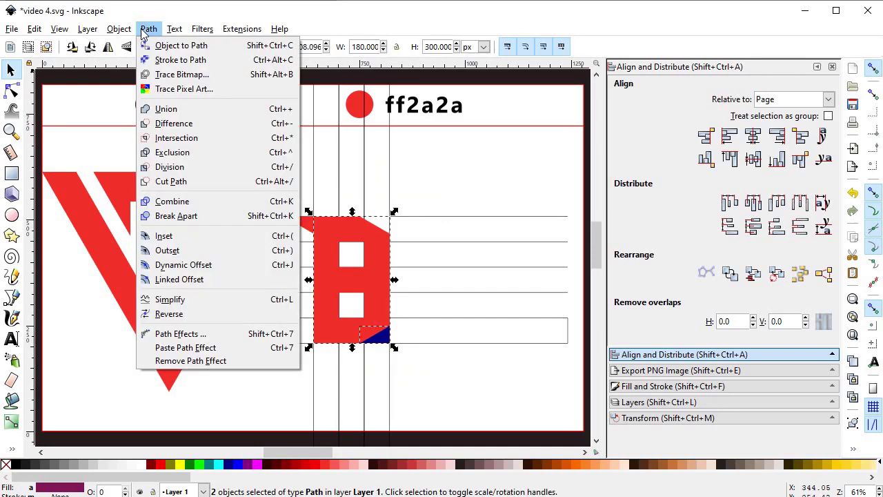
{"action": "left_click", "coordinate": [183, 124]}
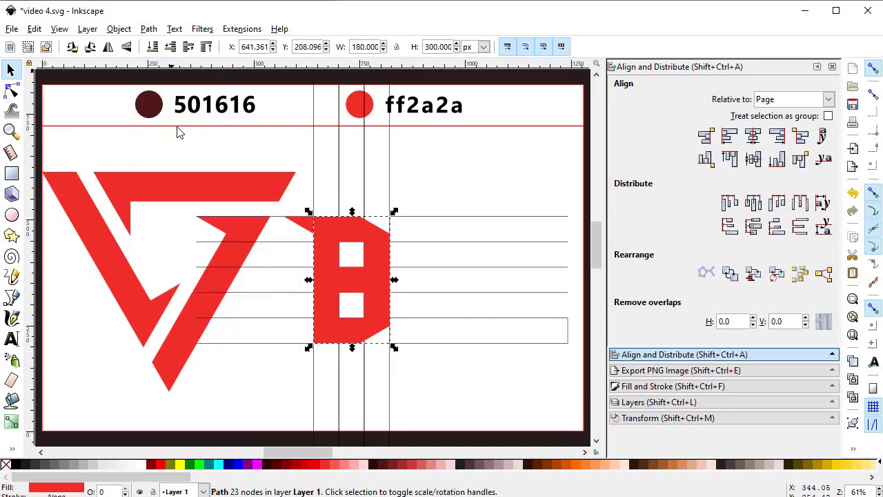
{"action": "key", "text": "Escape"}
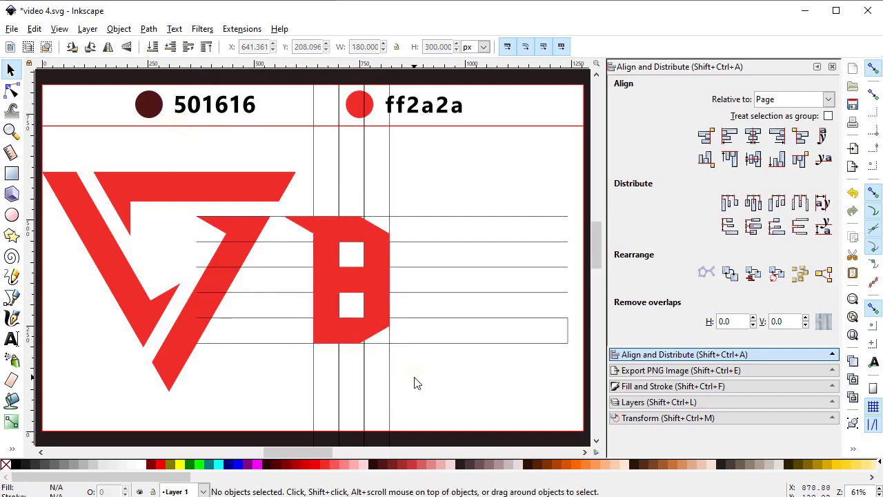
Duplicate the pointed tip at the 8's upper-left corner and place a vertically mirrored copy at the lower-left corner.
{"action": "left_click", "coordinate": [299, 225]}
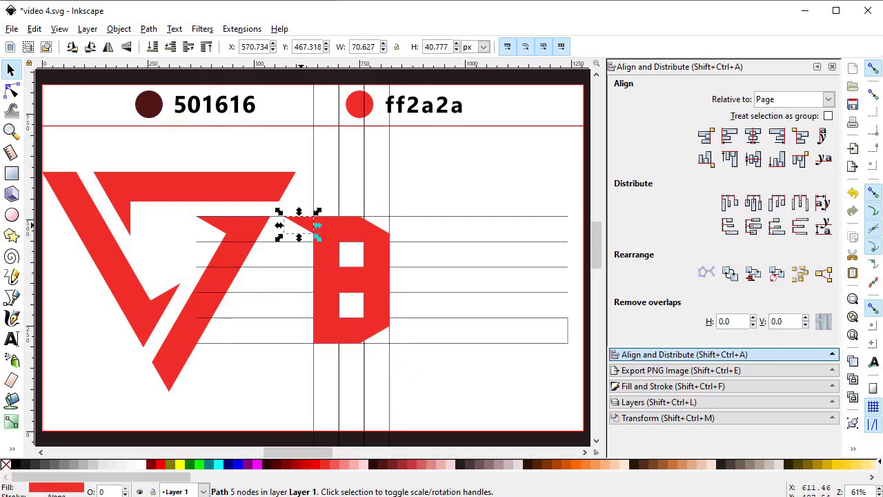
{"action": "right_click", "coordinate": [300, 225]}
{"action": "left_click", "coordinate": [338, 317]}
{"action": "left_click_drag", "start_coordinate": [304, 230], "coordinate": [305, 345]}
Merge the block letter and its two pointed left tips into one path with Union.
{"action": "left_click_drag", "start_coordinate": [410, 201], "coordinate": [271, 389]}
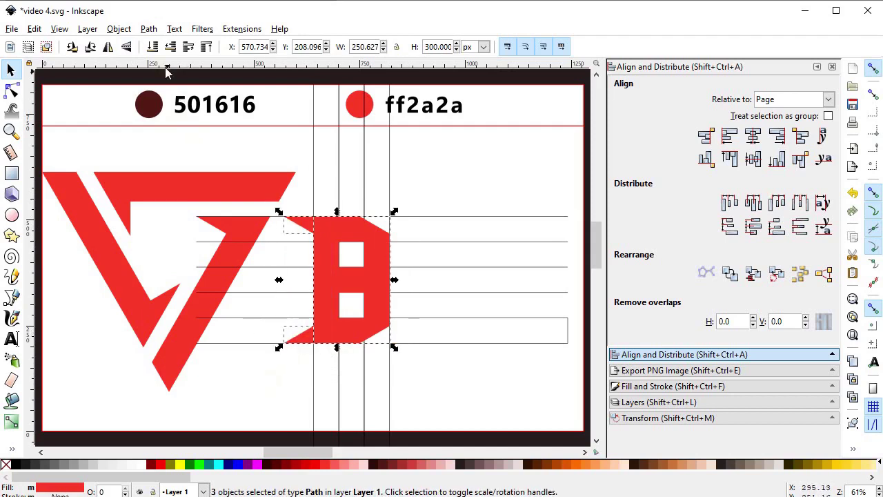
{"action": "left_click", "coordinate": [149, 29]}
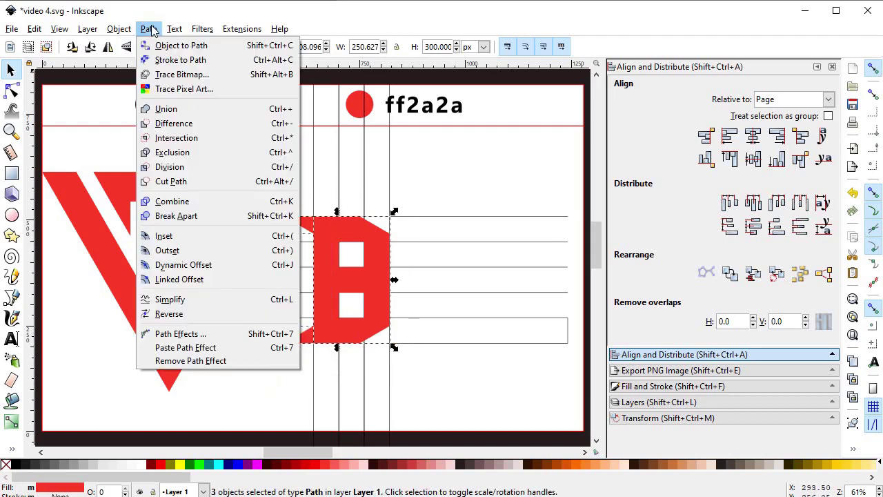
{"action": "left_click", "coordinate": [173, 123]}
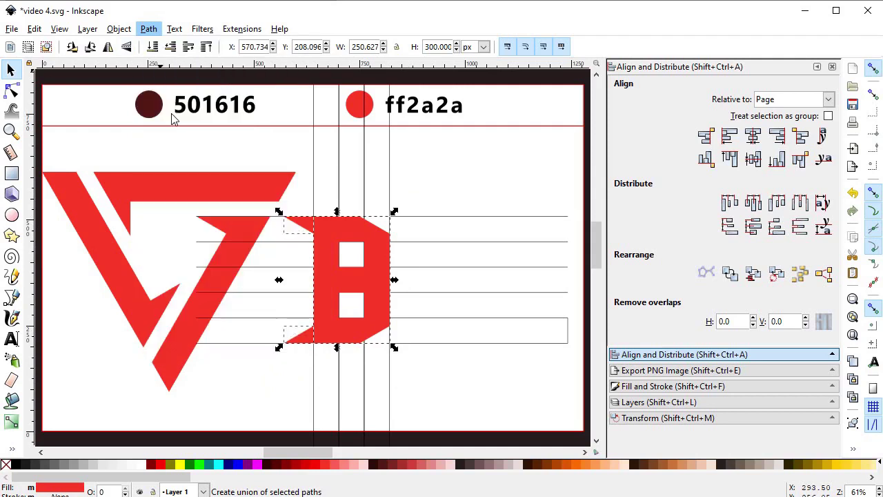
Duplicate the merged B shape and move the copy right to about X 777 px, leaving a narrow slanted gap between them.
{"action": "right_click", "coordinate": [328, 237]}
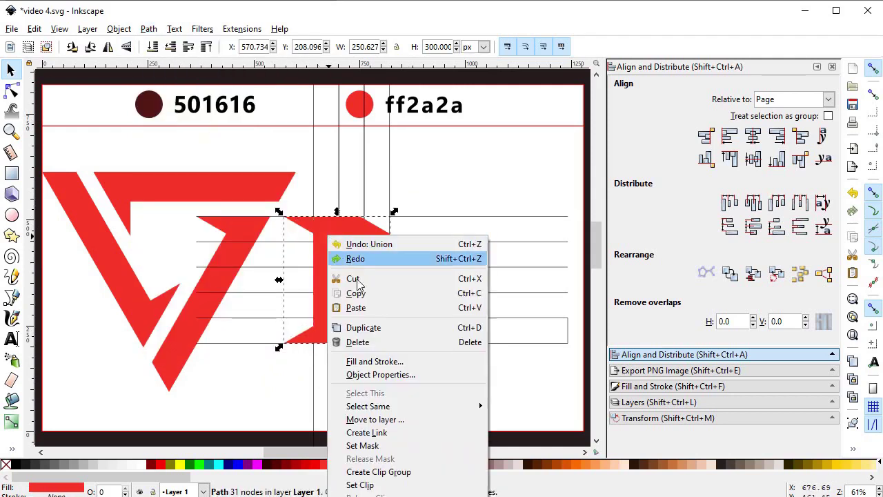
{"action": "left_click", "coordinate": [373, 327]}
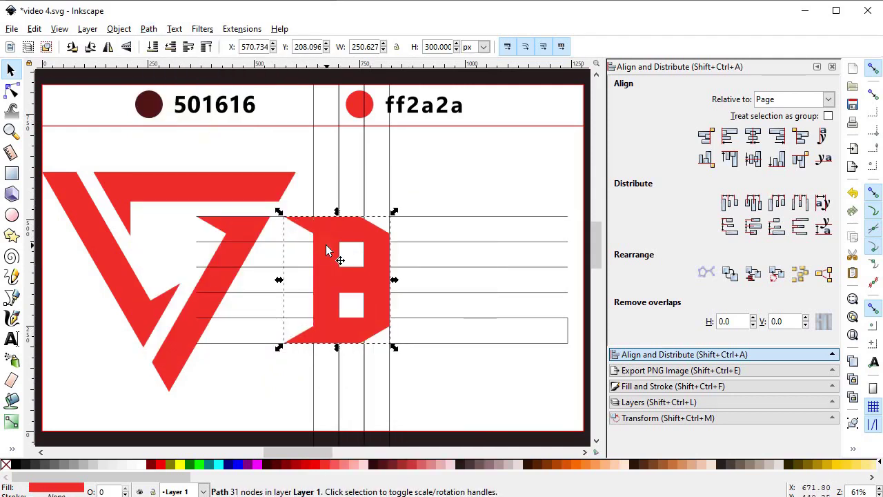
{"action": "key", "text": "ctrl"}
{"action": "left_click_drag", "start_coordinate": [326, 245], "coordinate": [411, 243]}
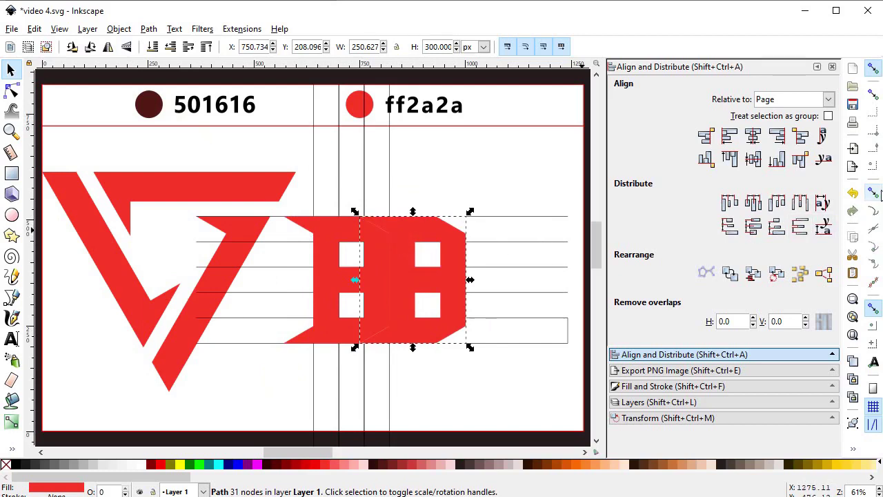
{"action": "left_click_drag", "start_coordinate": [406, 272], "coordinate": [418, 271]}
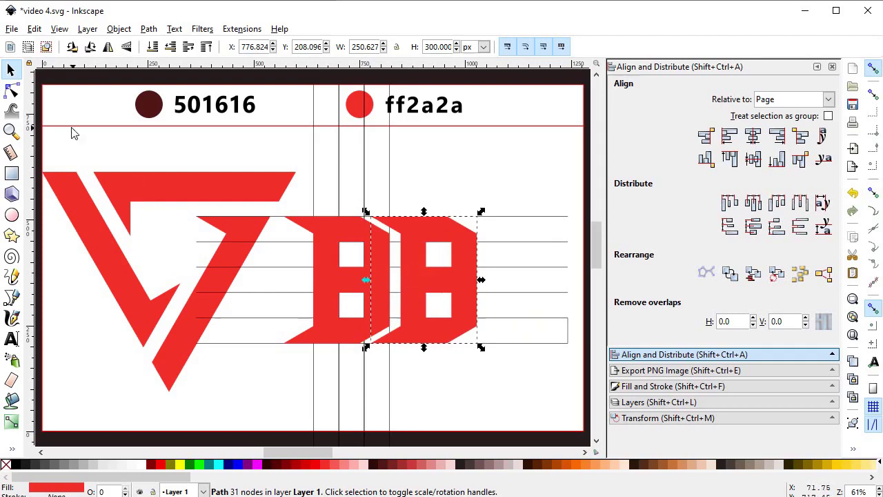
Draw a 60 × 180 px navy rectangle spanning both holes of the right-hand letter copy.
{"action": "left_click", "coordinate": [12, 174]}
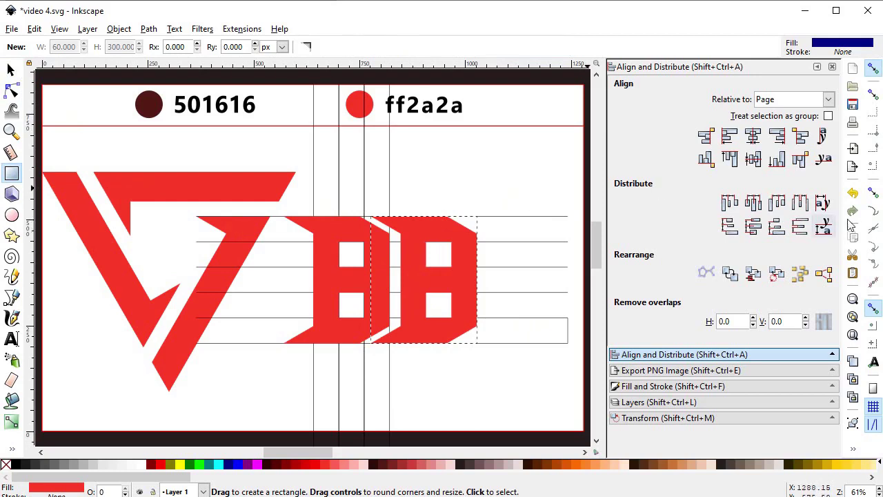
{"action": "left_click", "coordinate": [872, 192]}
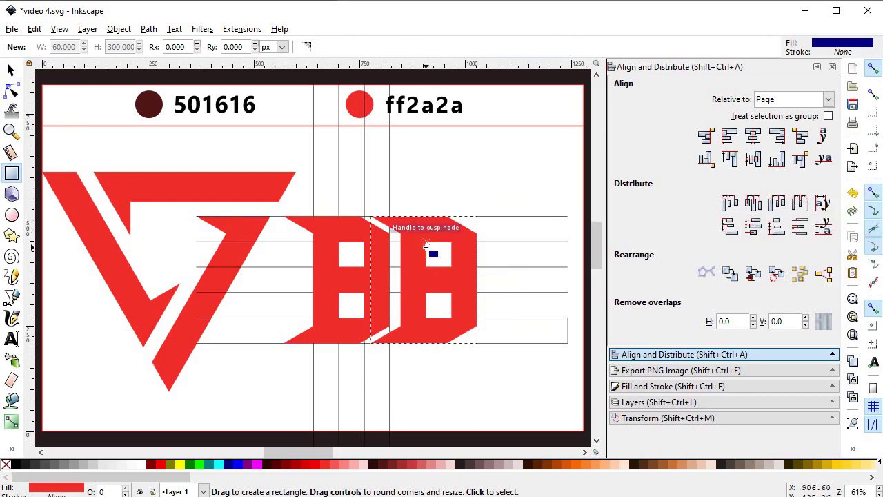
{"action": "mouse_move", "coordinate": [426, 243]}
{"action": "left_mouse_down"}
{"action": "mouse_move", "coordinate": [458, 325]}
{"action": "mouse_move", "coordinate": [451, 318]}
{"action": "left_mouse_up"}
{"action": "left_click", "coordinate": [10, 69]}
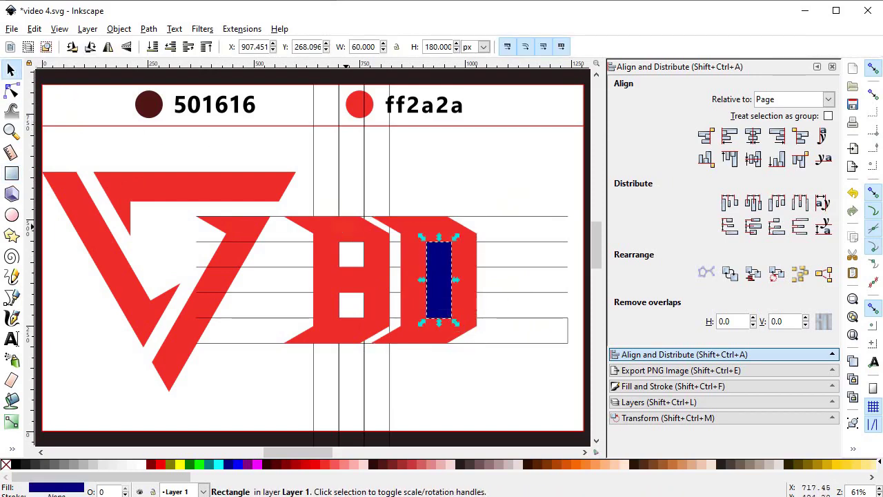
Subtract the navy rectangle from the right-hand letter with path Difference to form a D.
{"action": "left_click", "coordinate": [467, 266], "text": "shift"}
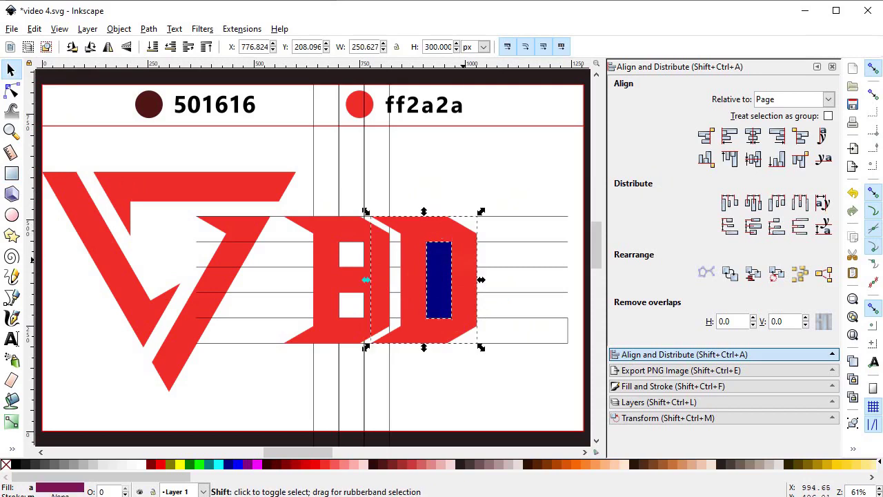
{"action": "left_click", "coordinate": [147, 32]}
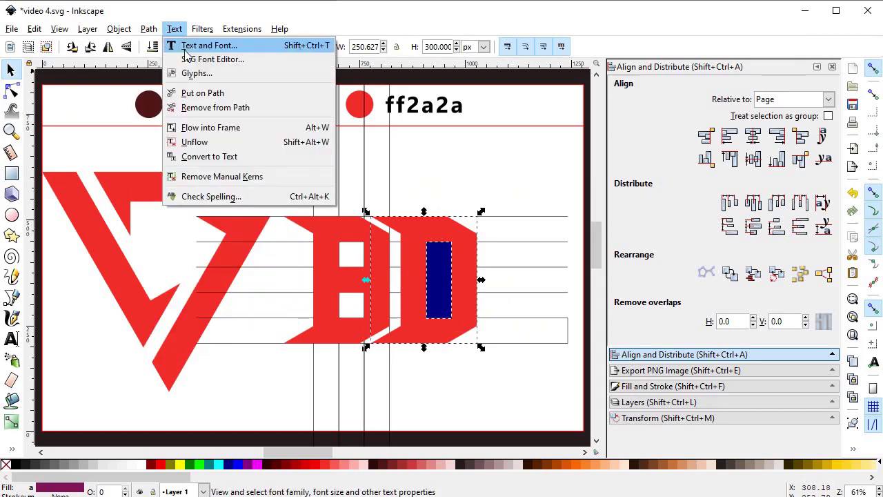
{"action": "left_click", "coordinate": [173, 124]}
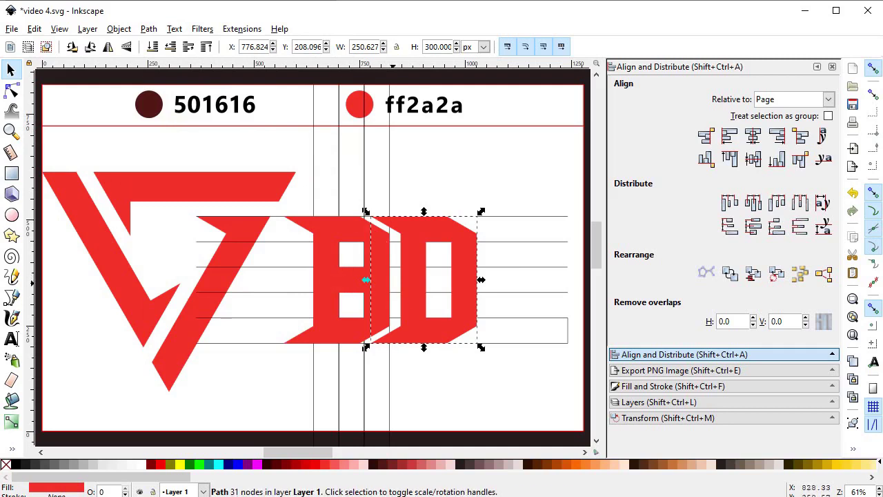
{"action": "left_click", "coordinate": [268, 407]}
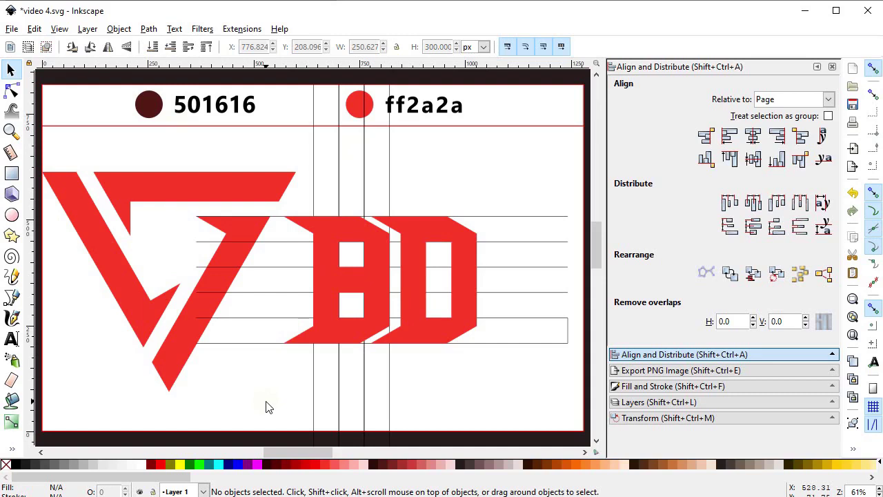
Delete the horizontal and vertical construction lines crossing the BD letters.
{"action": "key", "text": "alt"}
{"action": "mouse_move", "coordinate": [268, 407]}
{"action": "left_mouse_down"}
{"action": "mouse_move", "coordinate": [385, 401]}
{"action": "mouse_move", "coordinate": [484, 377]}
{"action": "mouse_move", "coordinate": [514, 322]}
{"action": "mouse_move", "coordinate": [523, 193]}
{"action": "left_mouse_up"}
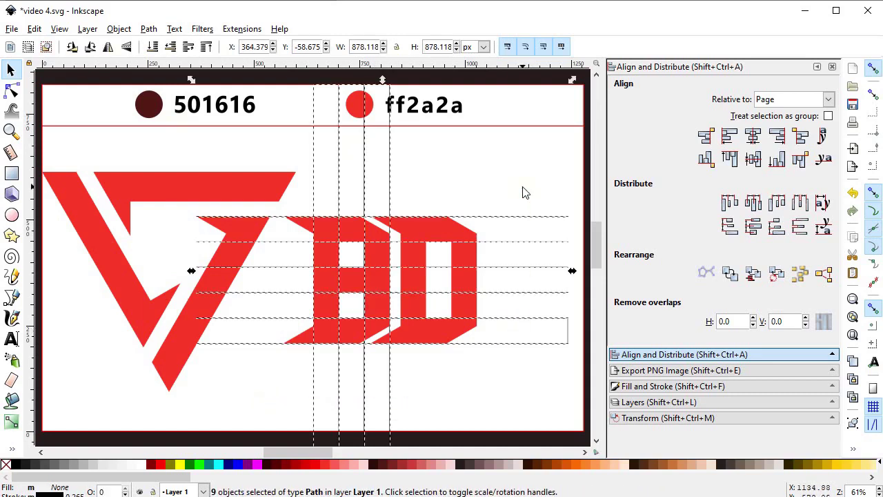
{"action": "key", "text": "Delete"}
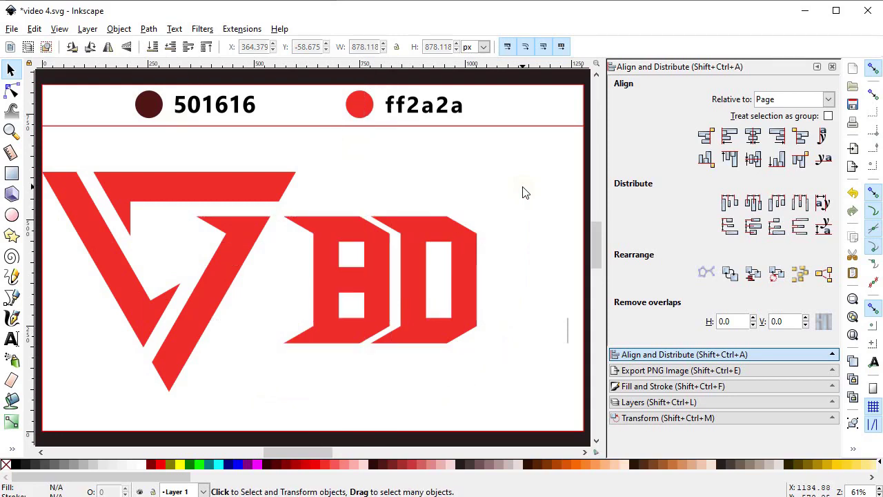
Scale the triangle and BD letters down together to about 685 × 346 px and move them toward the page centre.
{"action": "left_click_drag", "start_coordinate": [521, 151], "coordinate": [33, 427]}
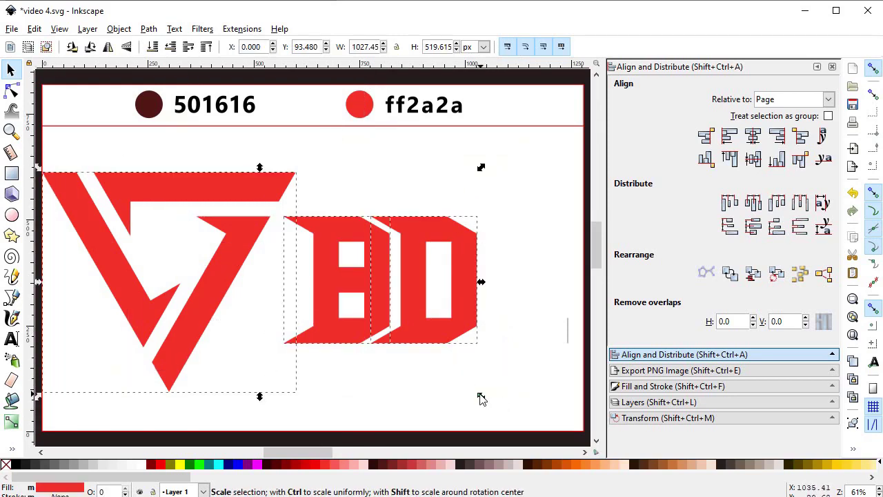
{"action": "left_click_drag", "start_coordinate": [481, 398], "coordinate": [408, 360]}
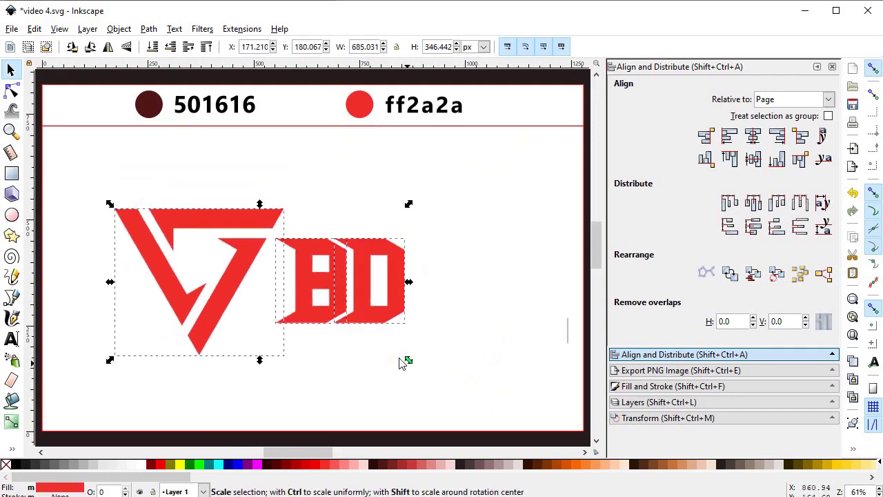
{"action": "left_click_drag", "start_coordinate": [316, 286], "coordinate": [345, 286]}
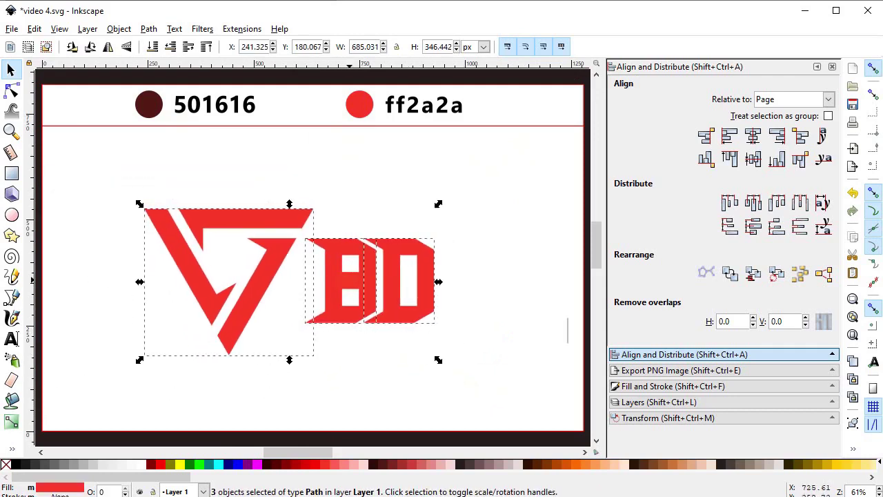
{"action": "left_click", "coordinate": [317, 374]}
Fill the triangular emblem with the dark 501616 colour sampled from its swatch using the Dropper.
{"action": "left_click", "coordinate": [250, 219]}
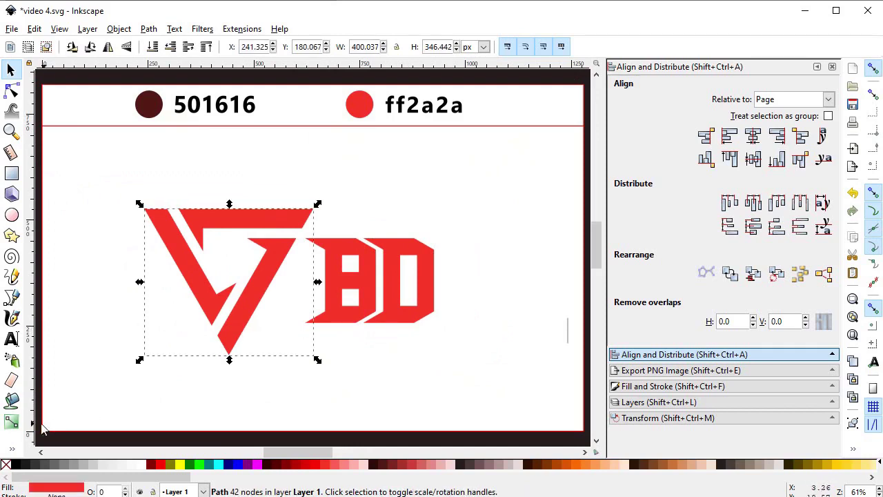
{"action": "left_click", "coordinate": [11, 448]}
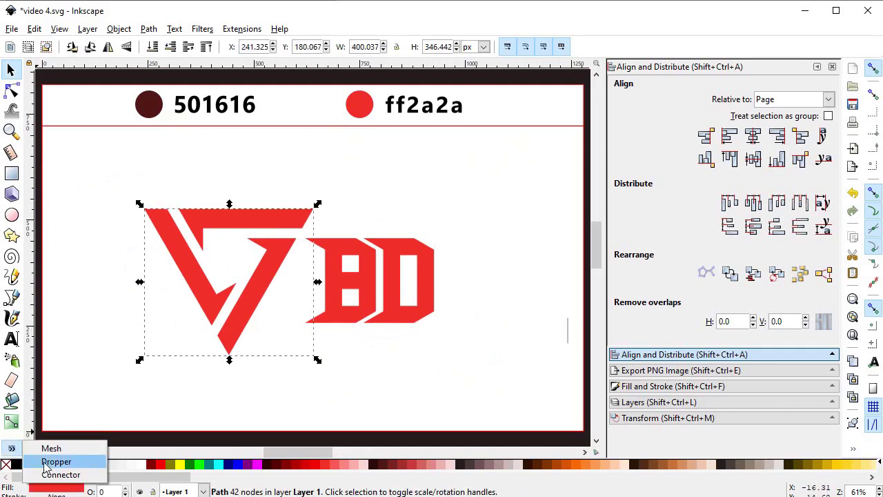
{"action": "left_click", "coordinate": [45, 464]}
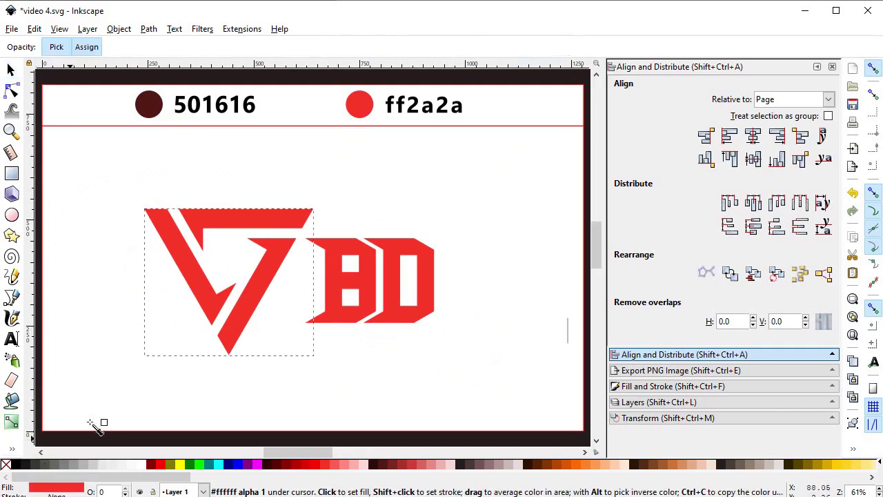
{"action": "left_click", "coordinate": [149, 106]}
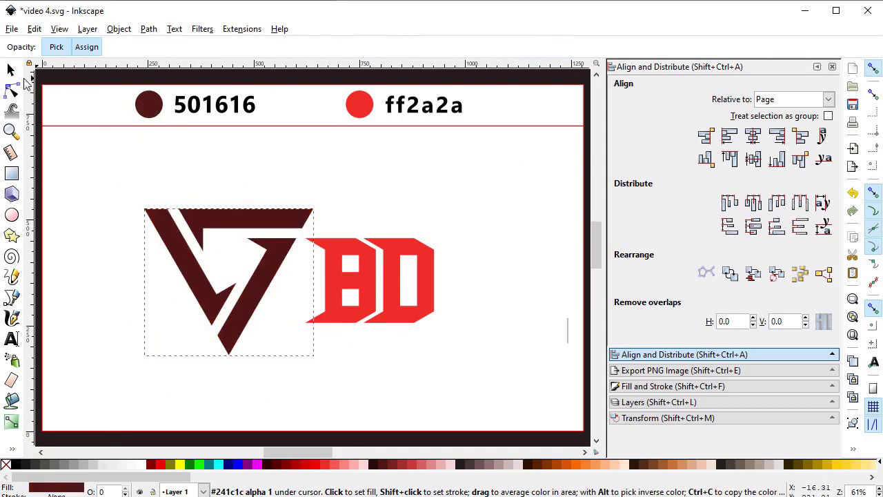
{"action": "key", "text": "s"}
{"action": "left_click_drag", "start_coordinate": [466, 228], "coordinate": [288, 361]}
{"action": "left_click", "coordinate": [11, 448]}
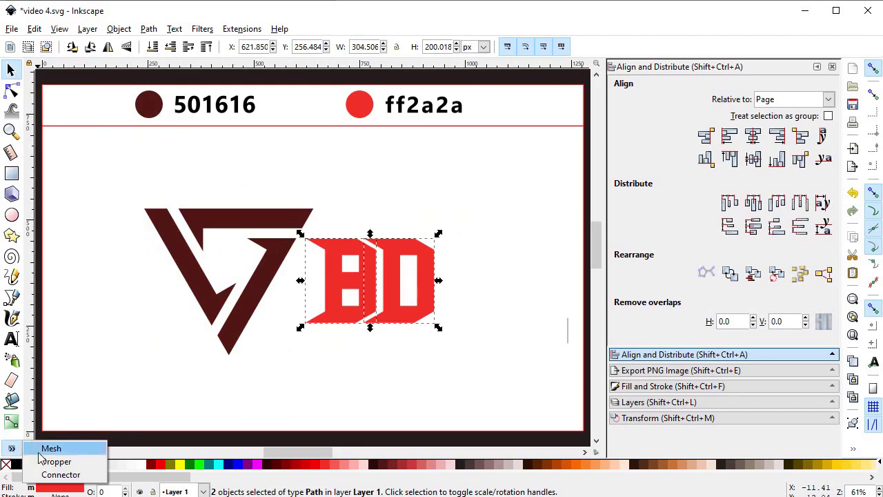
{"action": "left_click", "coordinate": [31, 449]}
{"action": "left_click", "coordinate": [11, 450]}
{"action": "left_click", "coordinate": [36, 461]}
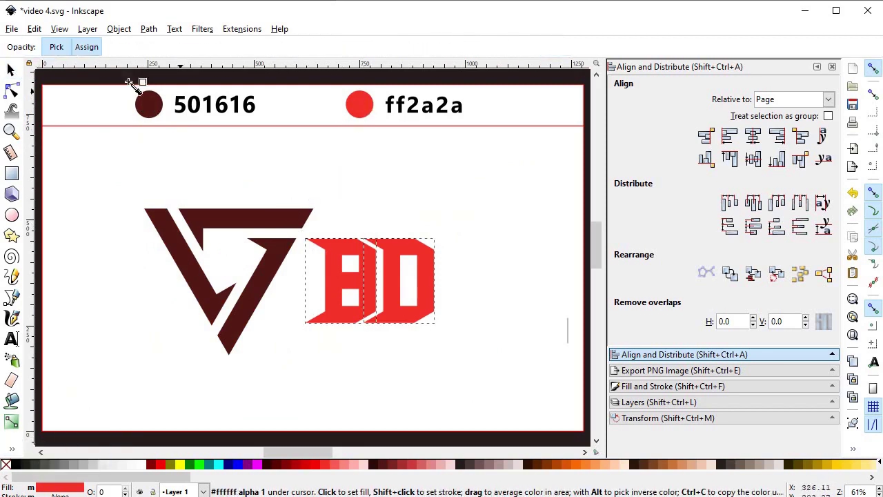
{"action": "left_click", "coordinate": [13, 70]}
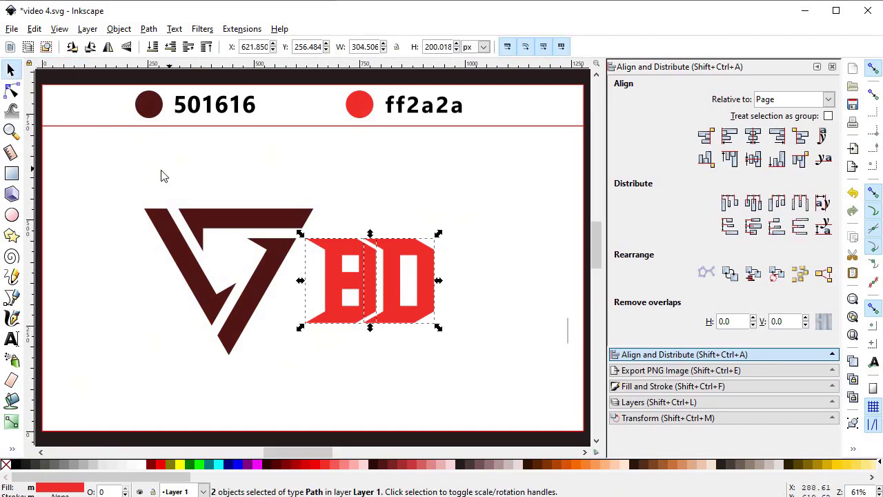
Delete both colour swatches together with their 501616 and ff2a2a labels.
{"action": "left_click_drag", "start_coordinate": [119, 176], "coordinate": [498, 86]}
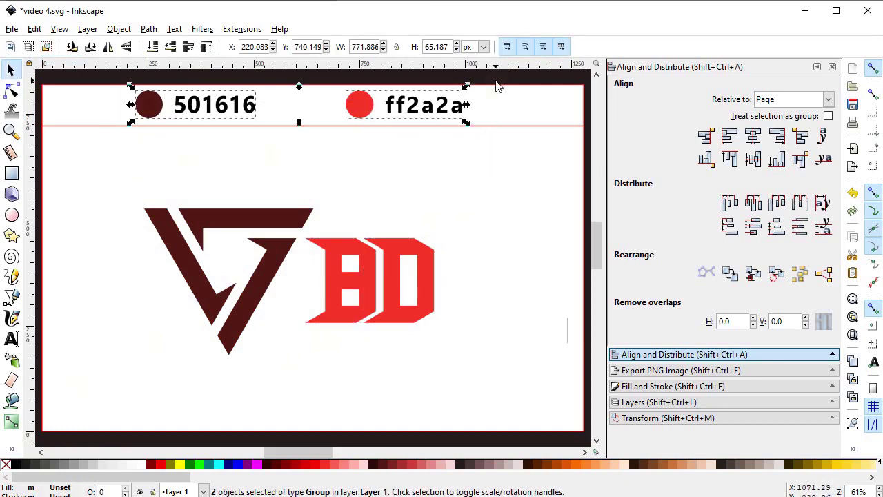
{"action": "key", "text": "Delete"}
Scale the complete logo down further and move it to the left half of the page.
{"action": "left_click_drag", "start_coordinate": [138, 177], "coordinate": [500, 390]}
{"action": "left_click_drag", "start_coordinate": [407, 326], "coordinate": [331, 270]}
{"action": "left_click_drag", "start_coordinate": [366, 307], "coordinate": [329, 286]}
Duplicate the logo into the right half of the page and place the copy's BD letters centred beneath its triangle.
{"action": "key", "text": "ctrl+d"}
{"action": "left_click_drag", "start_coordinate": [205, 237], "coordinate": [454, 296]}
{"action": "left_click_drag", "start_coordinate": [455, 355], "coordinate": [582, 241]}
{"action": "left_click_drag", "start_coordinate": [544, 315], "coordinate": [429, 397]}
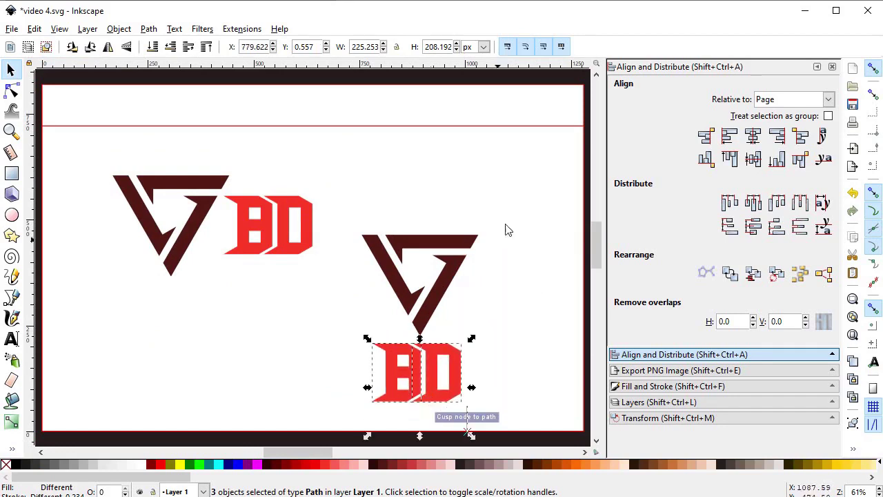
Move the stacked logo up beside the horizontal one and shift both layouts down to the middle of the page.
{"action": "left_click_drag", "start_coordinate": [528, 174], "coordinate": [434, 319]}
{"action": "left_click_drag", "start_coordinate": [78, 404], "coordinate": [555, 114]}
{"action": "left_click_drag", "start_coordinate": [463, 206], "coordinate": [463, 235]}
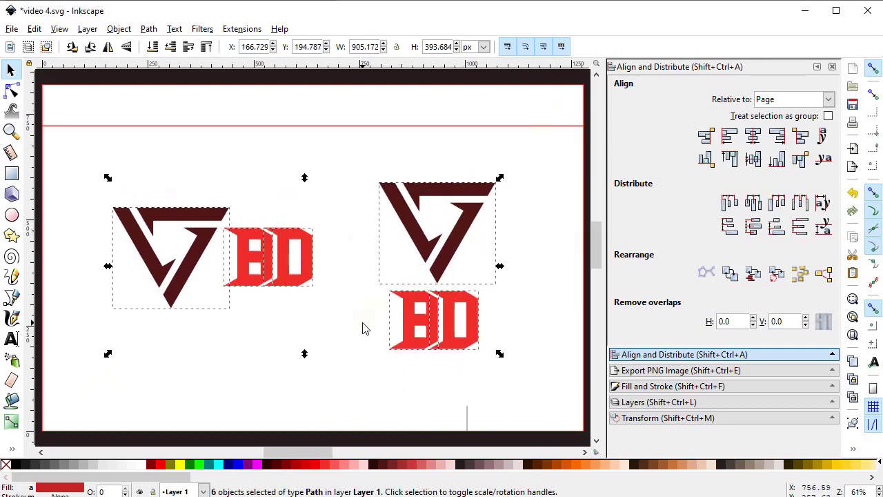
{"action": "key", "text": "Escape"}
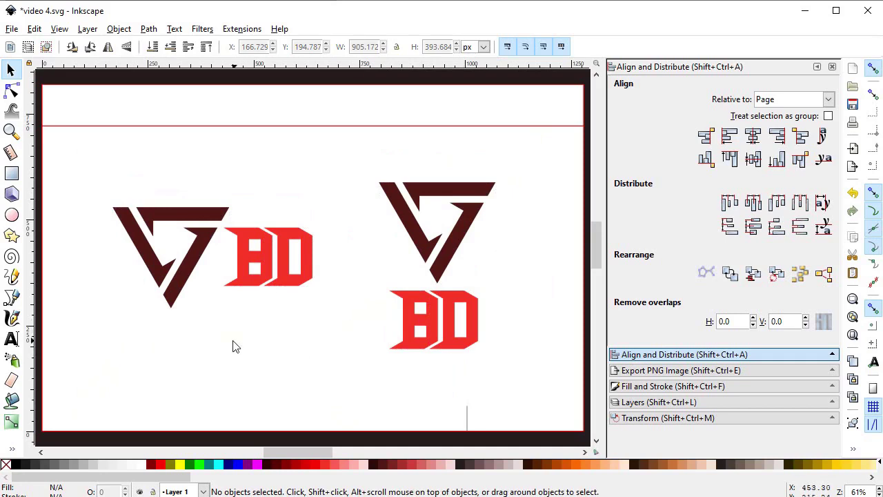